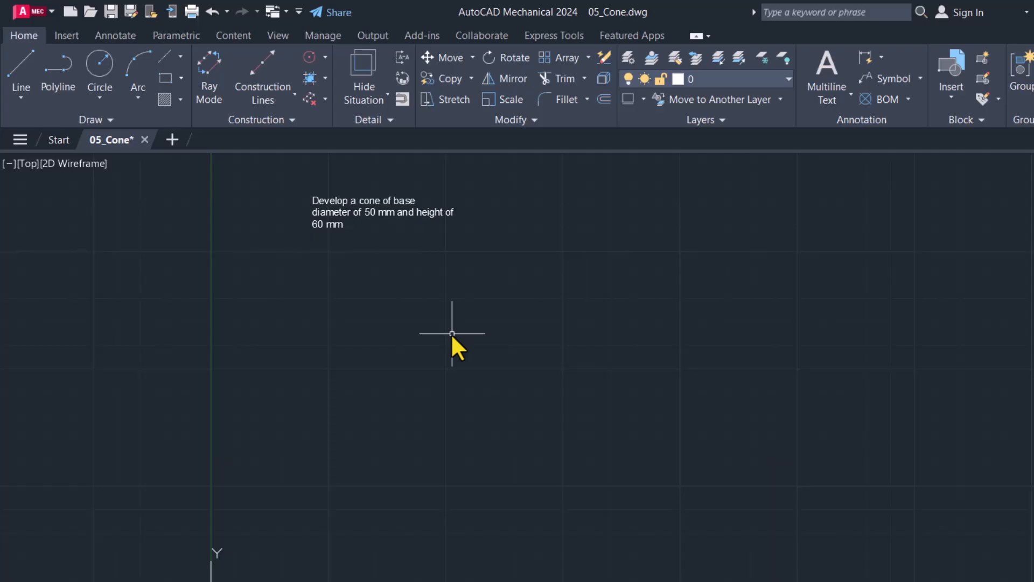
Step: Draw a circle of 25 mm radius below and to the right of the problem text as the cone's base
left_click(102, 67)
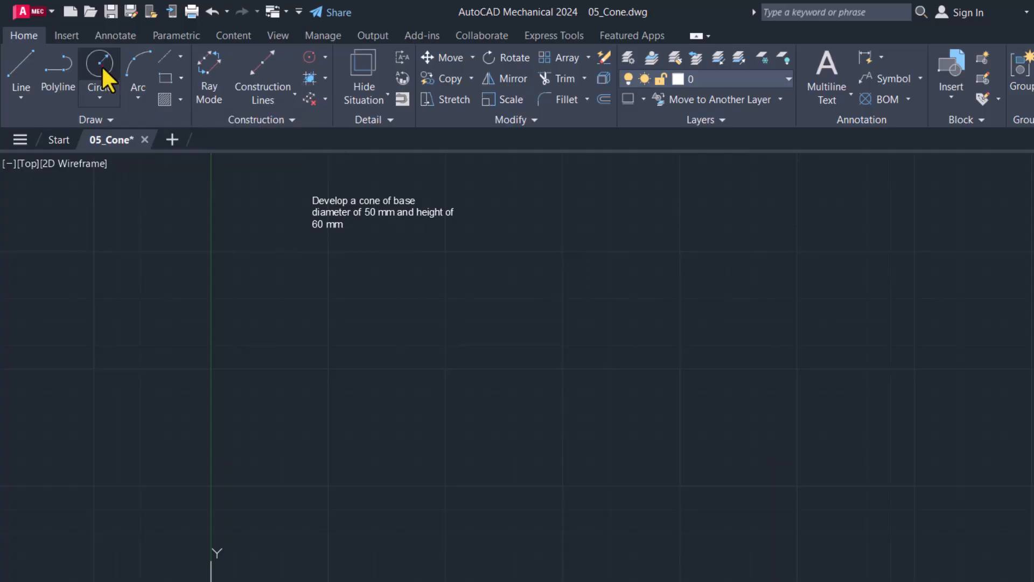
left_click(536, 521)
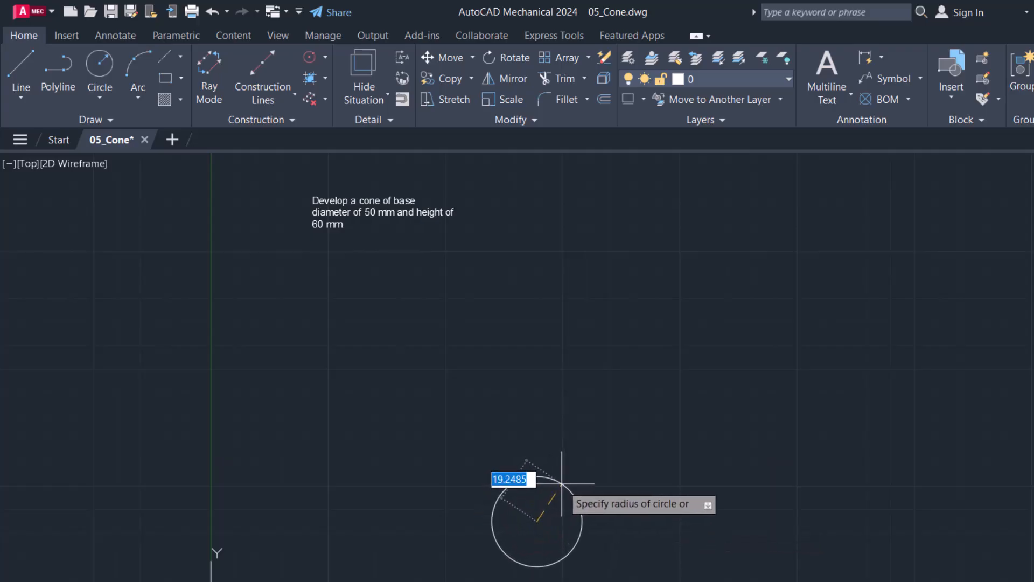
type("25")
key("Return")
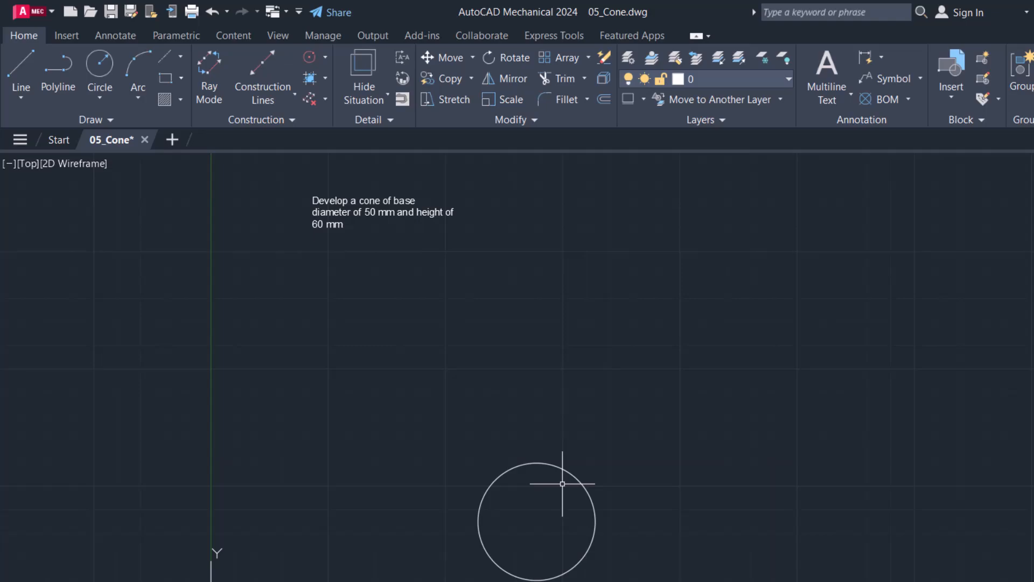
Step: Add a horizontal construction line through the centre of the circle
left_click(264, 61)
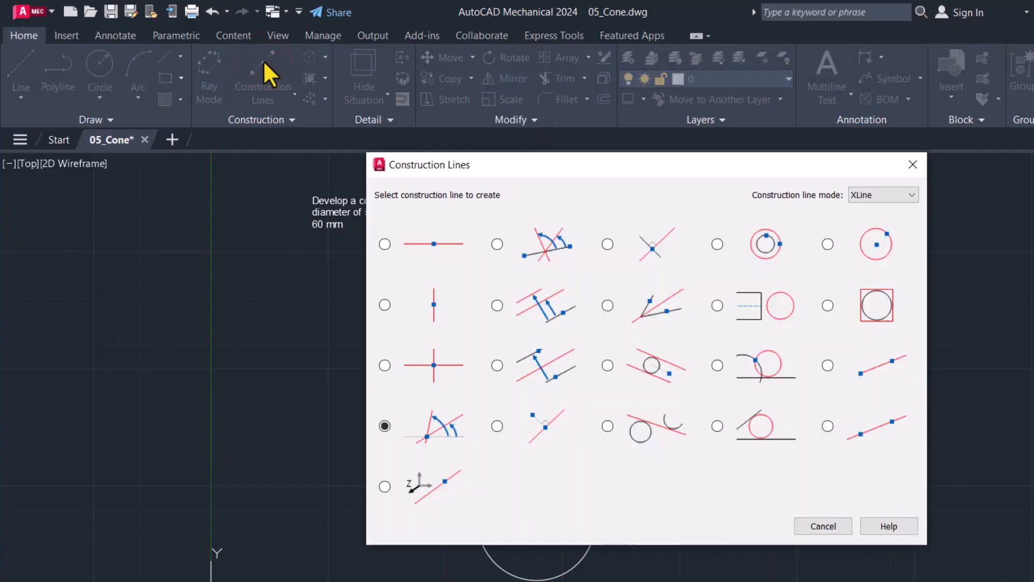
left_click(415, 253)
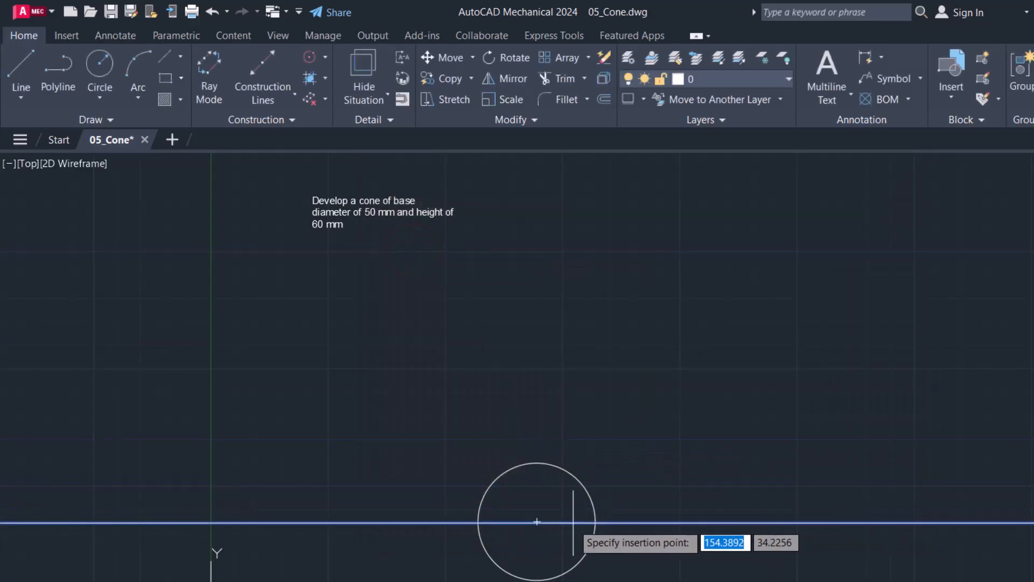
left_click(536, 521)
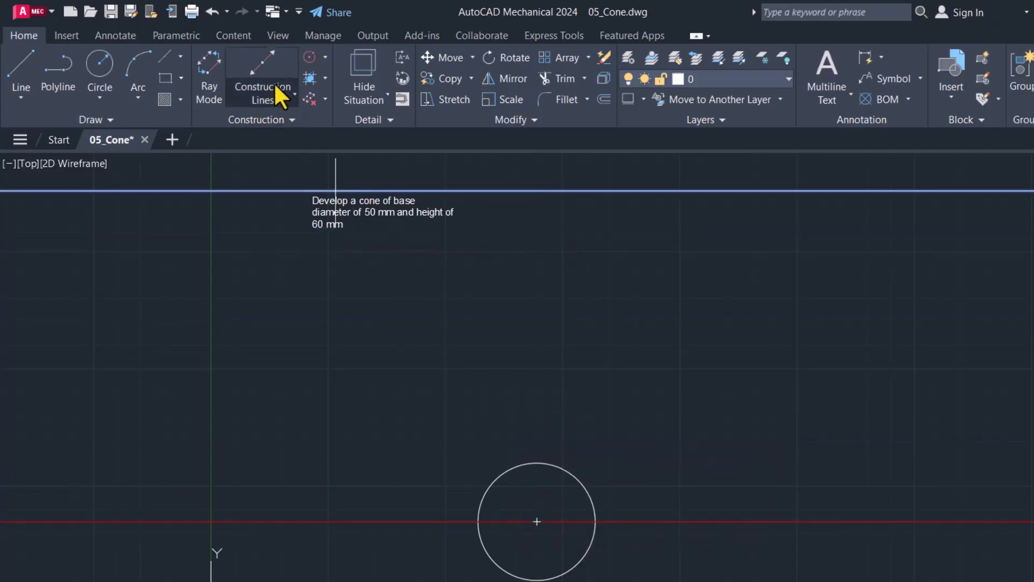
Step: Add angled construction lines at 30° and 60° through the circle's centre
left_click(264, 70)
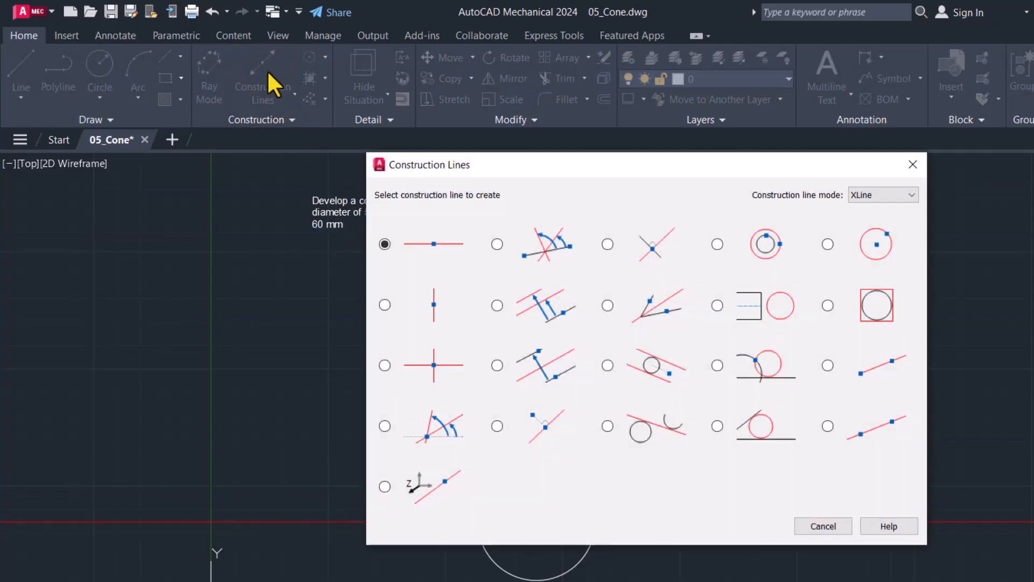
left_click(442, 424)
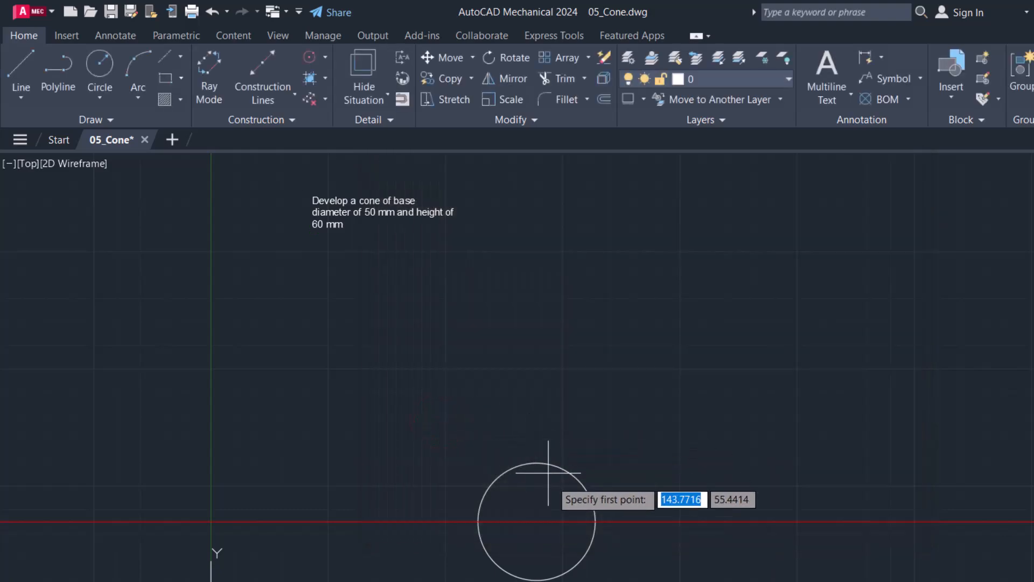
left_click(538, 521)
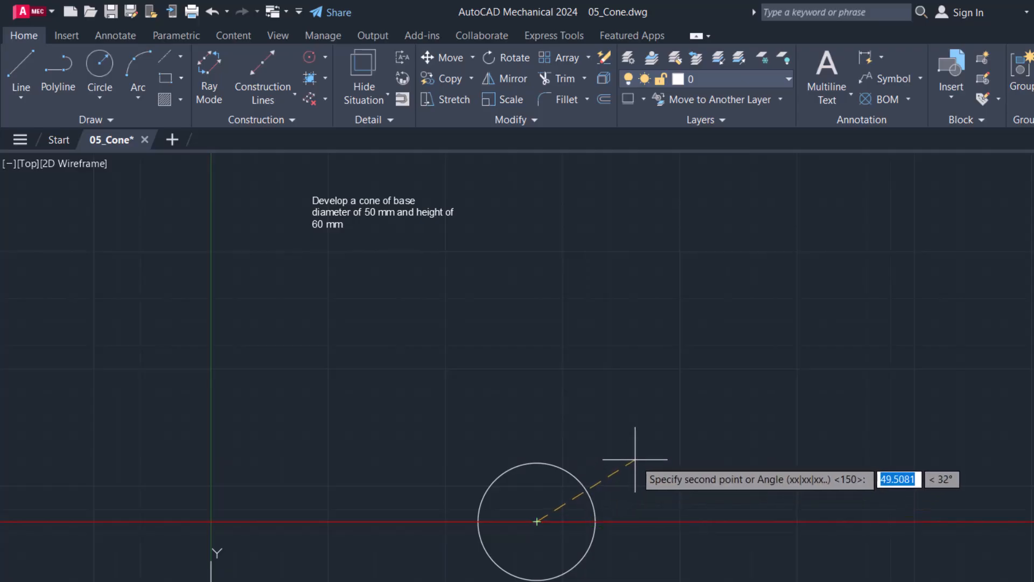
key("Tab")
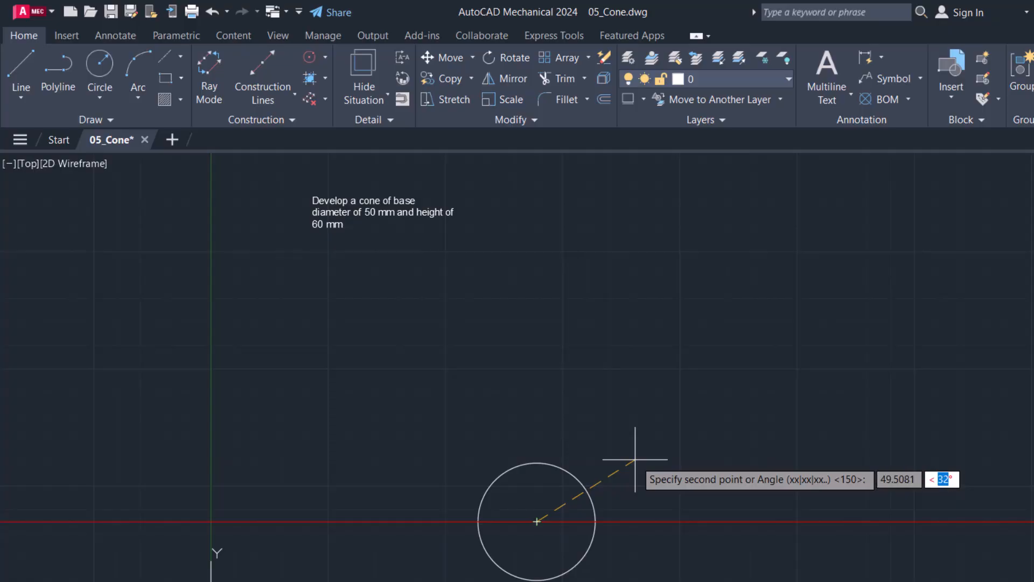
type("30")
key("Return")
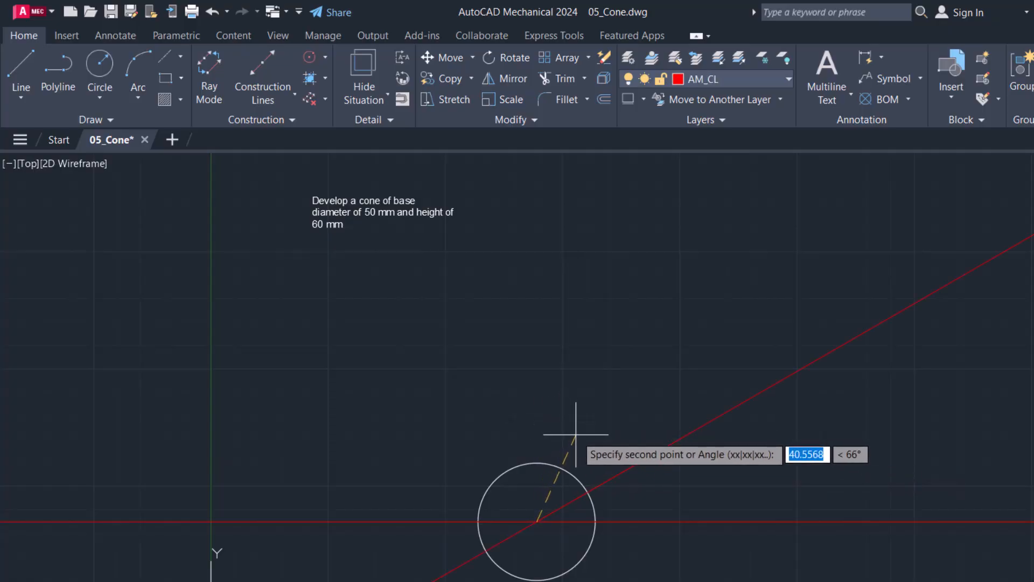
key("Tab")
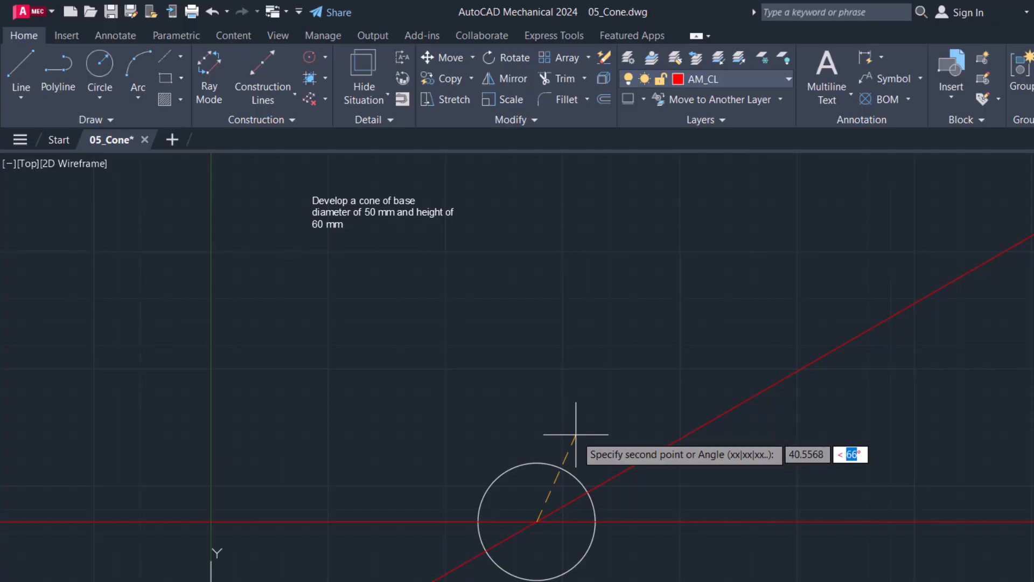
type("6")
key("Return")
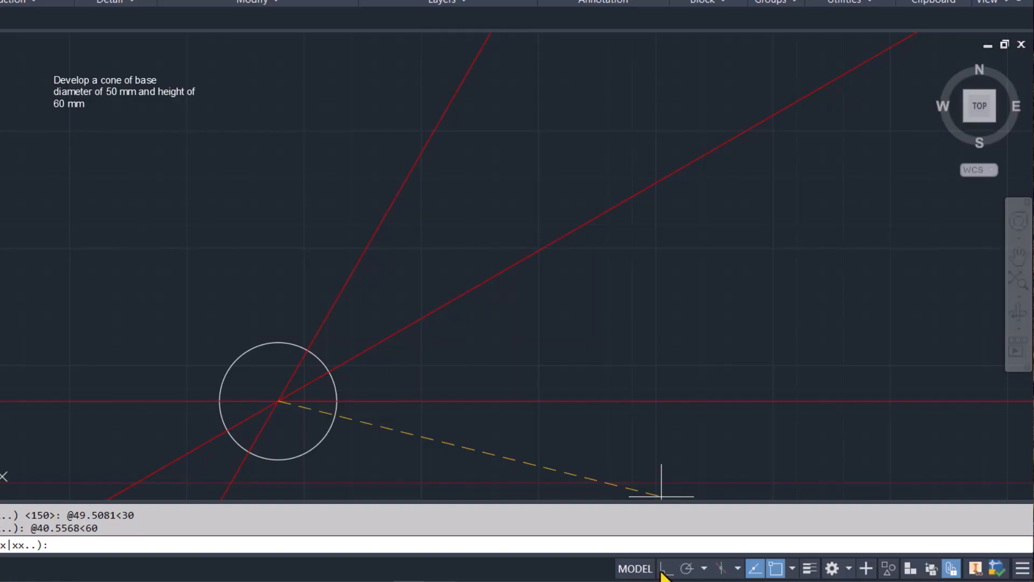
Step: Add a vertical construction line through the circle's centre, using Ortho mode only for this line
left_click(666, 569)
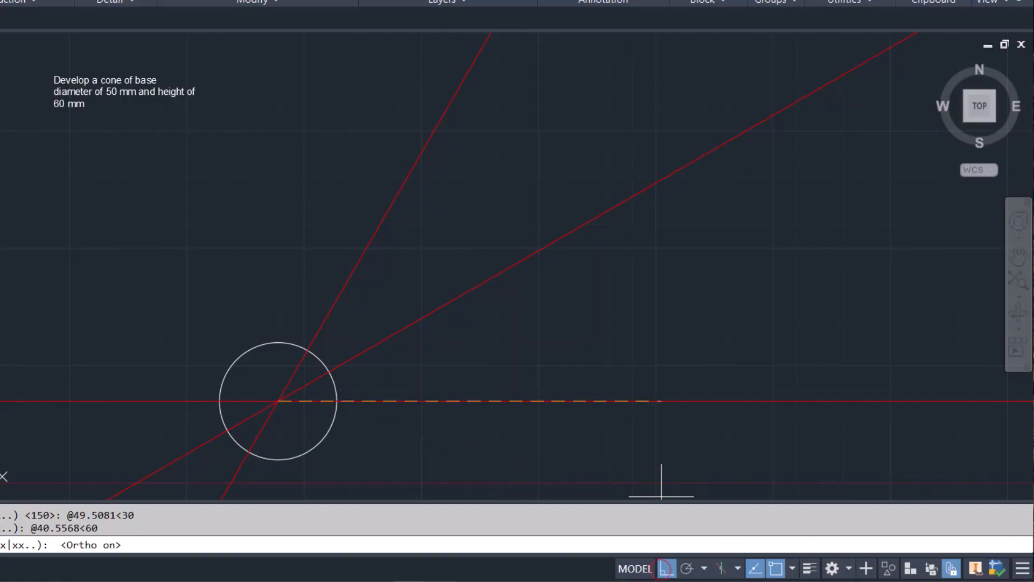
left_click(277, 286)
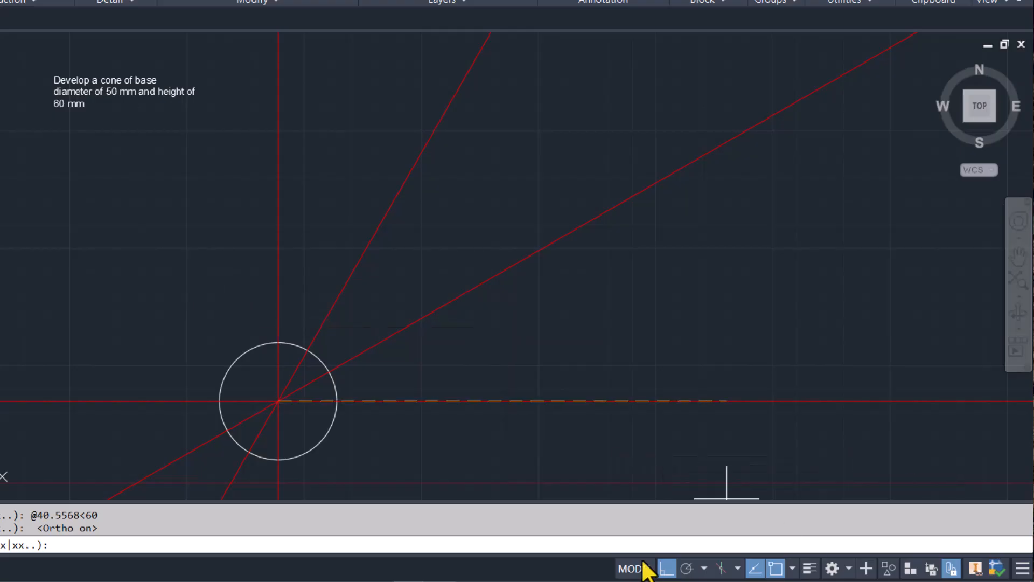
left_click(666, 569)
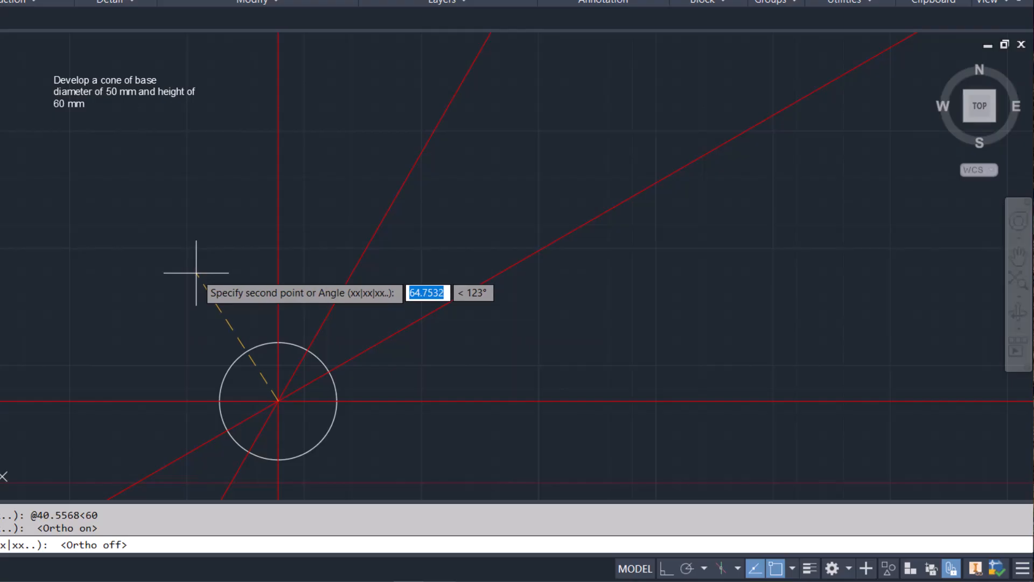
Step: Add construction lines at 120° and 150° through the circle's centre and finish the command
key("Tab")
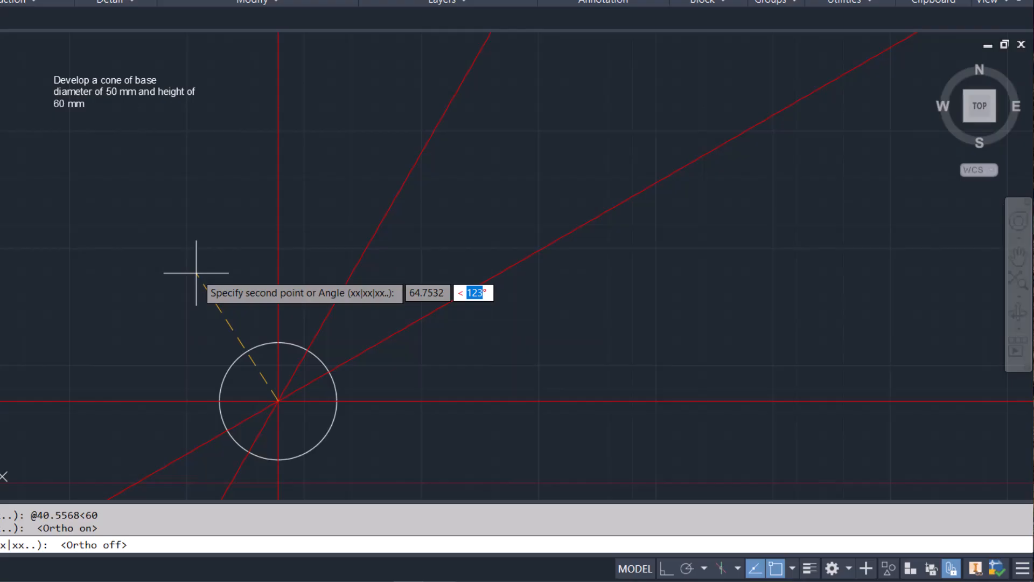
type("120")
key("Return")
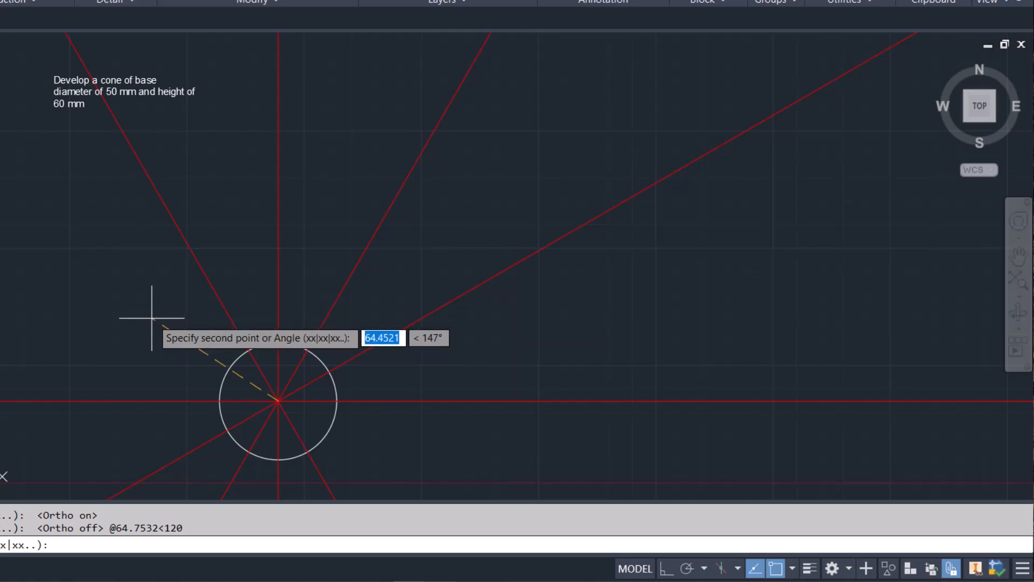
key("Tab")
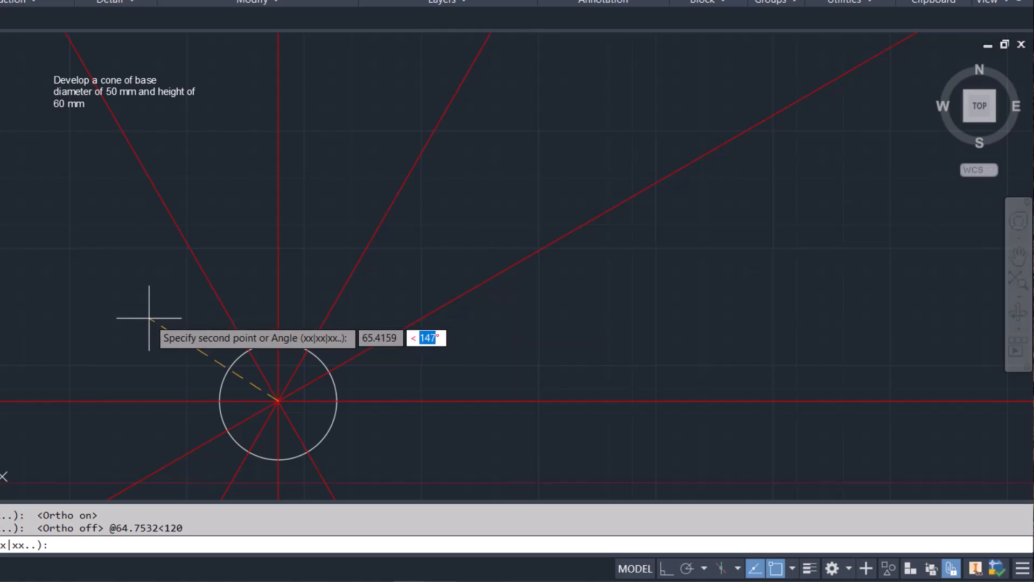
type("150")
key("Return")
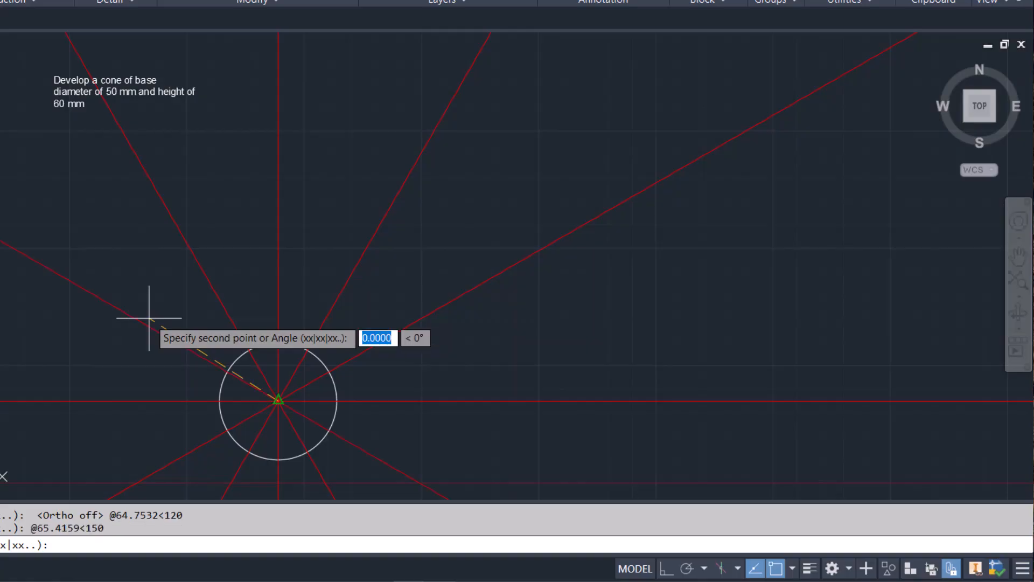
key("Return")
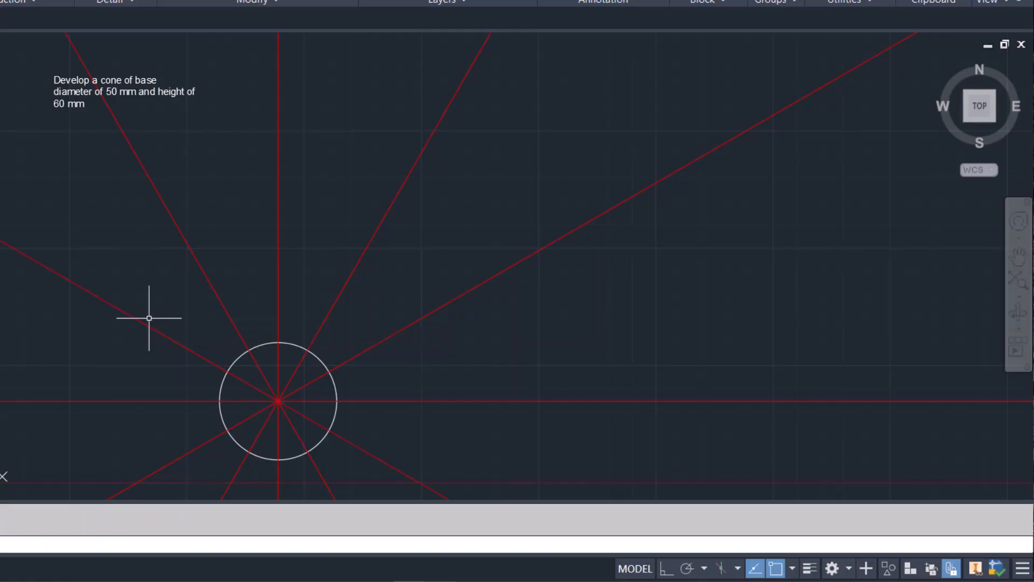
Step: Trim the construction lines outside the circle and delete the leftover piece crossing the problem text
type("tr")
key("Return")
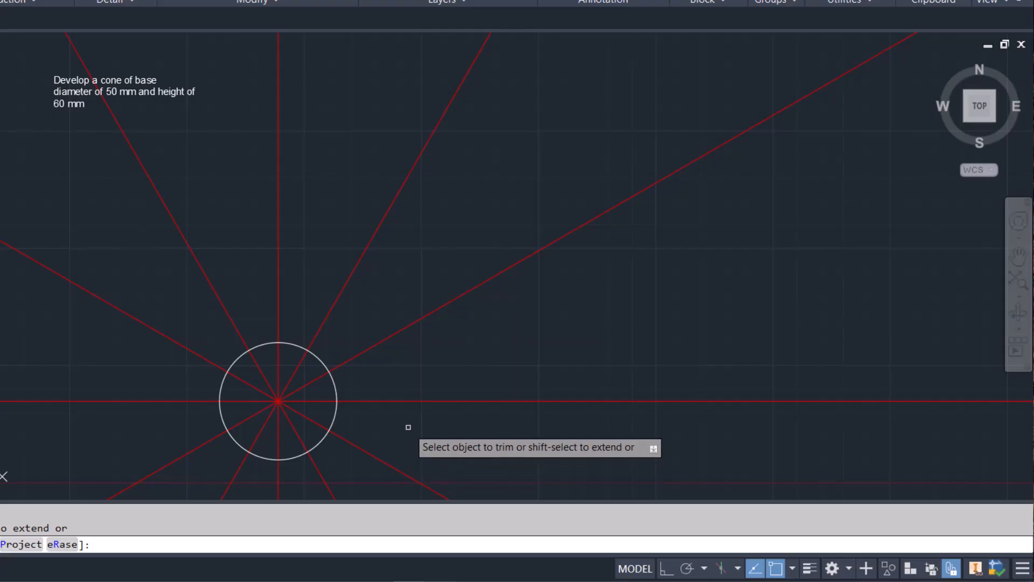
mouse_move(408, 427)
left_mouse_down()
mouse_move(397, 346)
mouse_move(333, 308)
mouse_move(226, 289)
mouse_move(180, 342)
mouse_move(178, 438)
mouse_move(215, 461)
mouse_move(310, 471)
mouse_move(379, 444)
left_mouse_up()
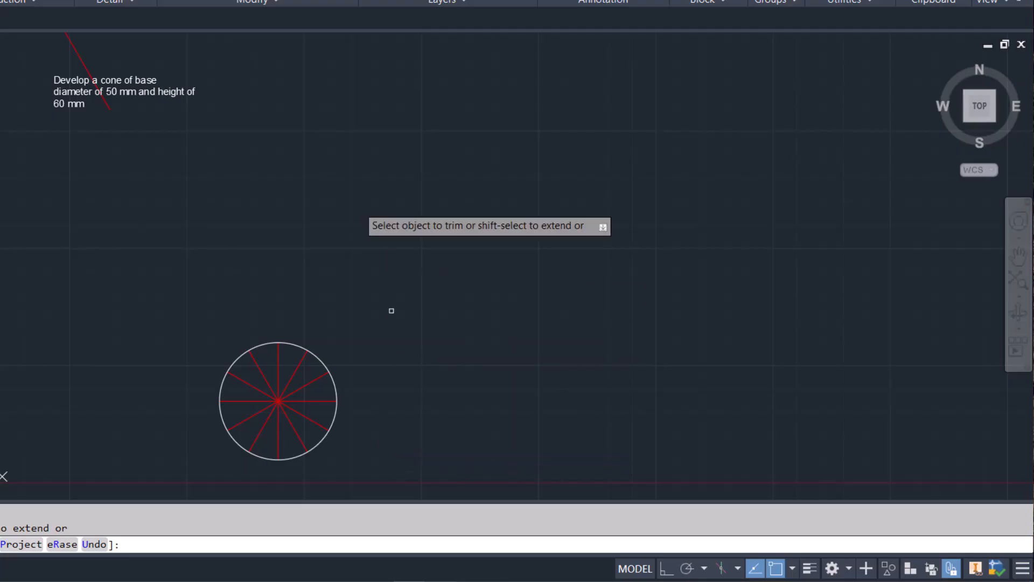
key("Escape")
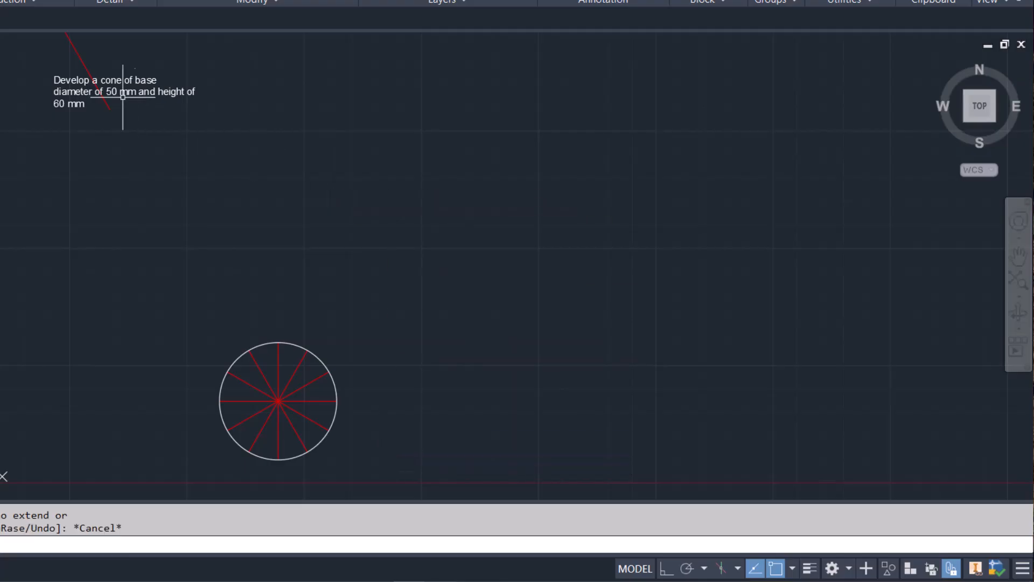
left_click(79, 59)
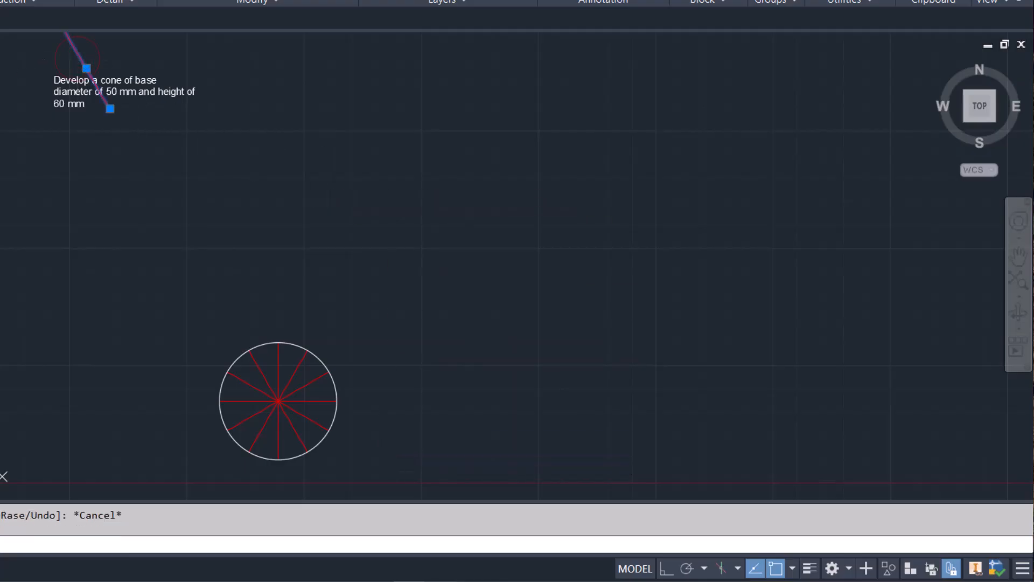
key("Delete")
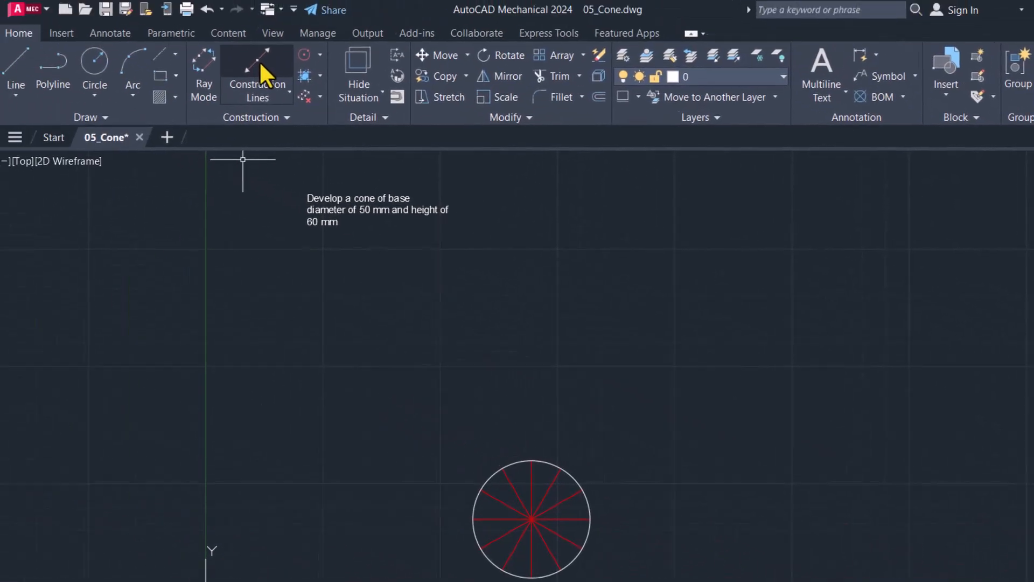
Step: Project vertical construction lines through the circle's right and left quadrant points
left_click(261, 63)
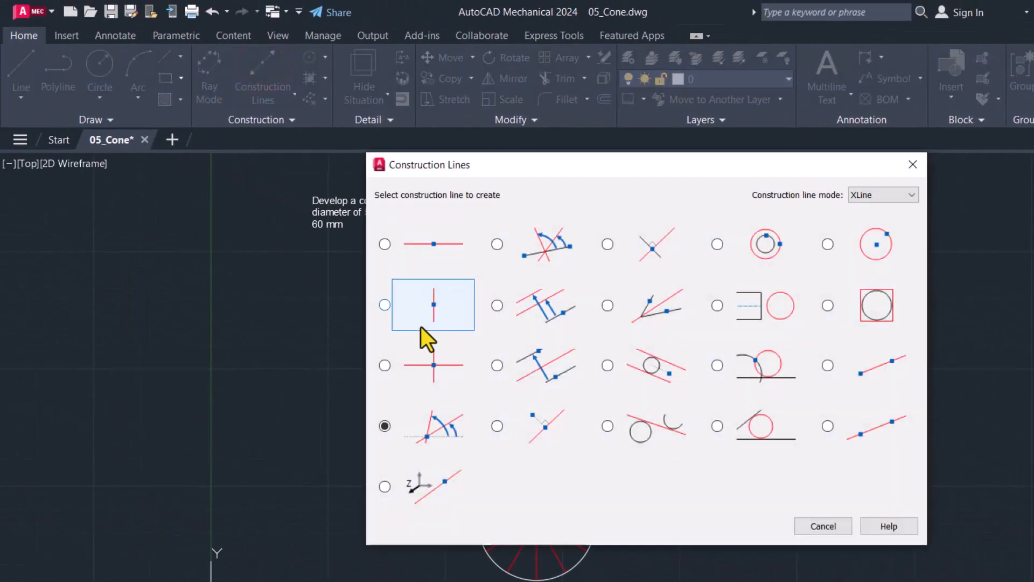
left_click(401, 313)
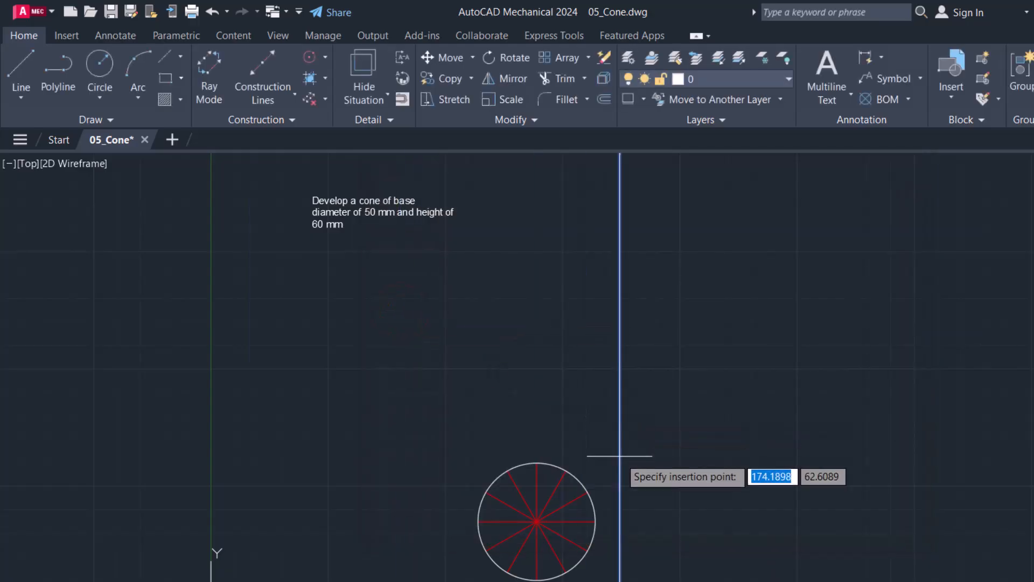
left_click(597, 522)
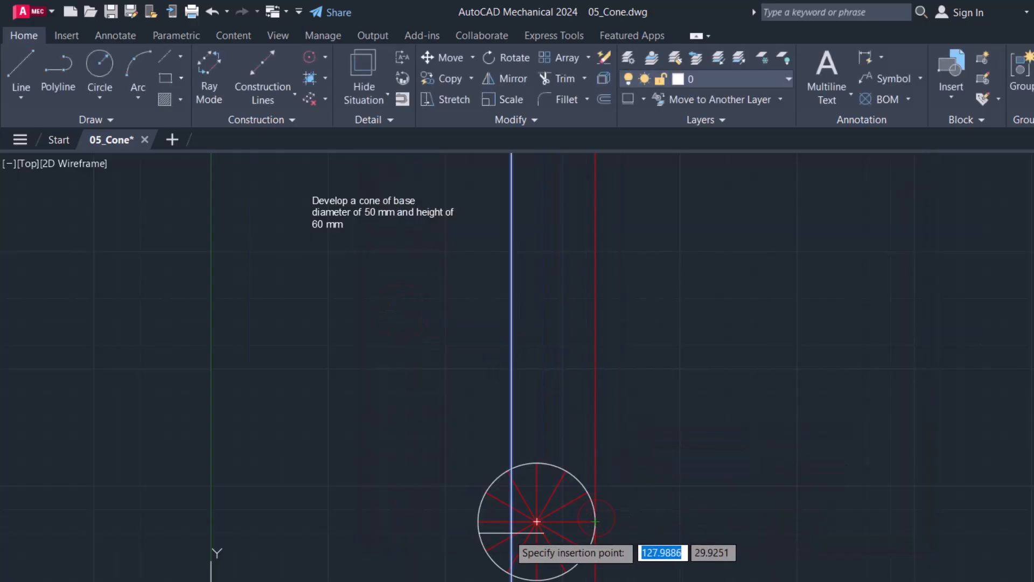
left_click(478, 522)
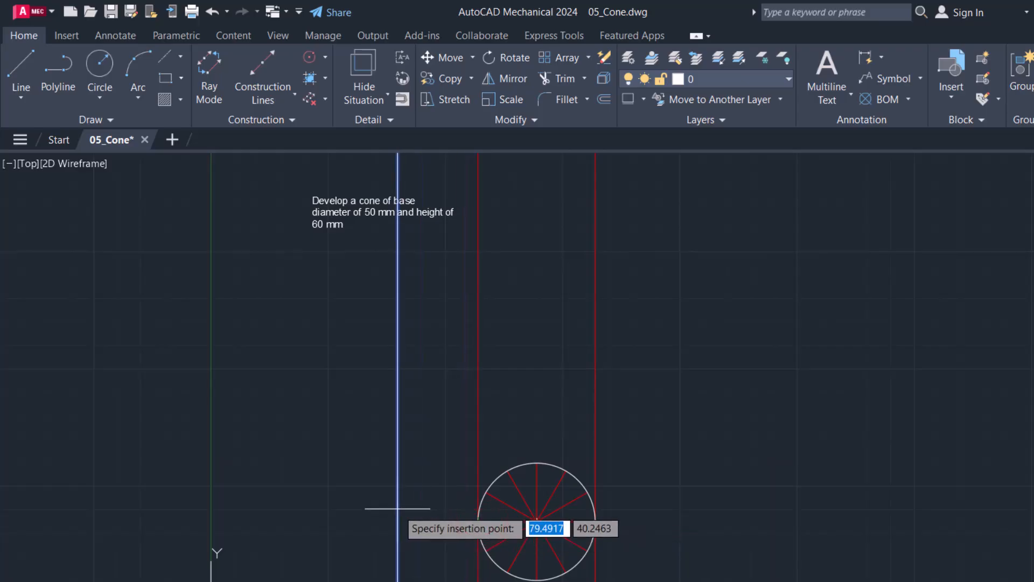
key("Escape")
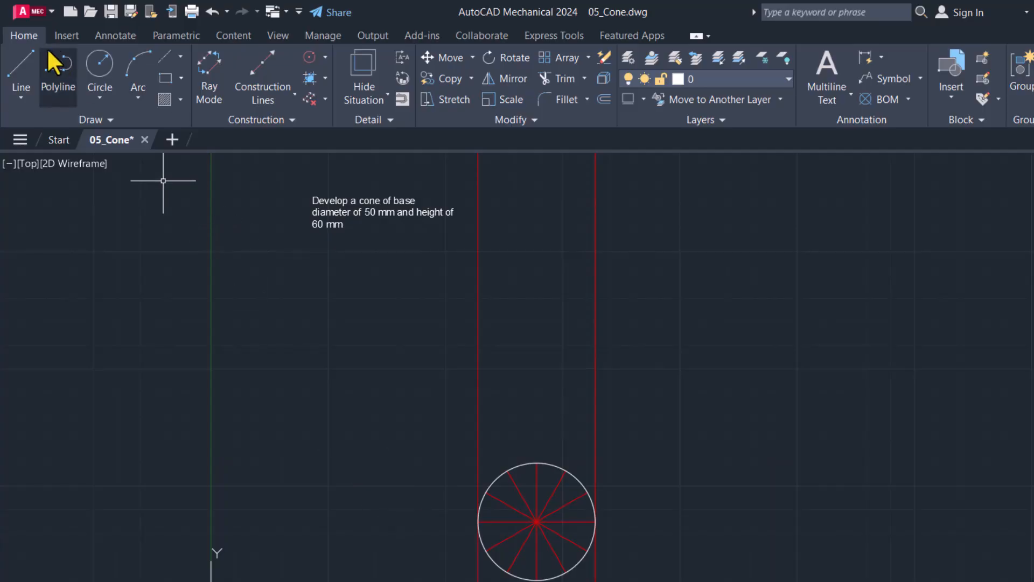
Step: Draw a 50 mm horizontal base line above the circle between the two vertical projection lines, with Ortho mode on
left_click(18, 63)
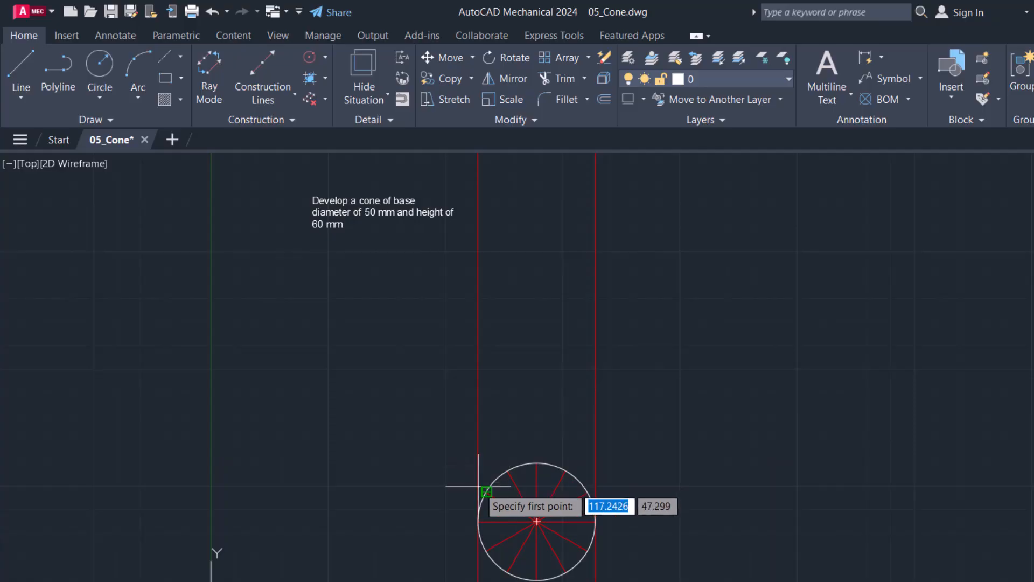
left_click(479, 521)
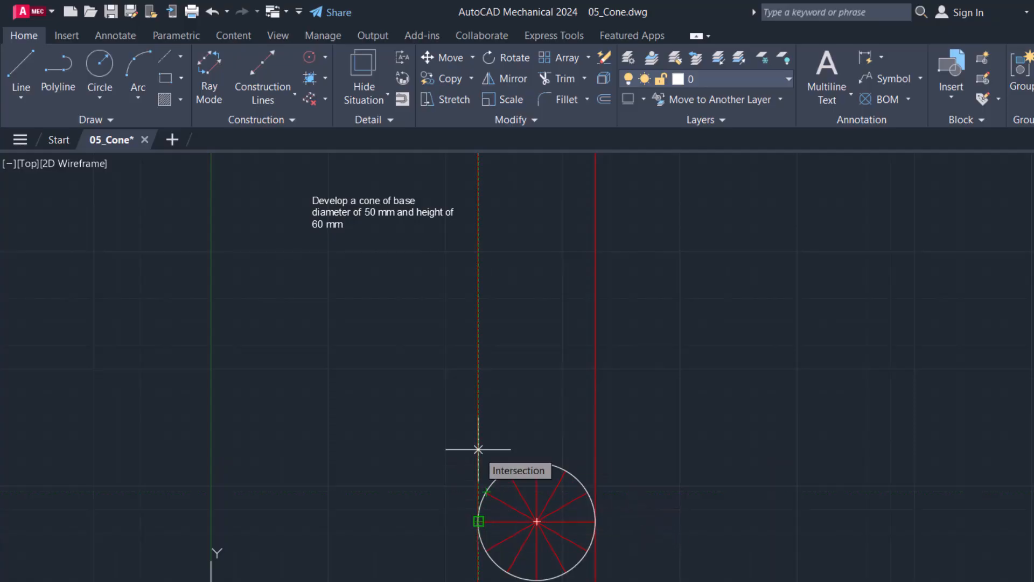
left_click(478, 424)
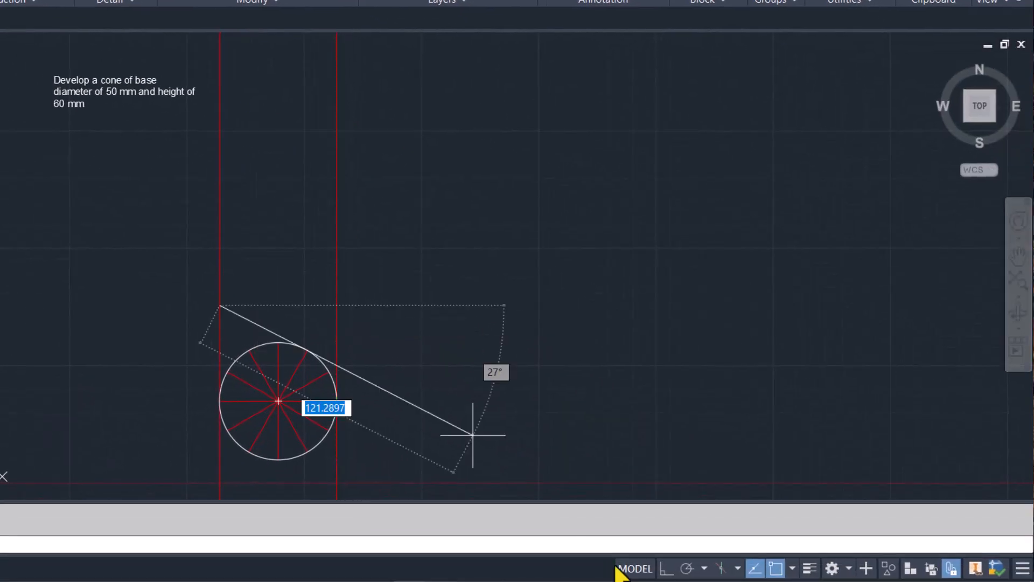
left_click(667, 570)
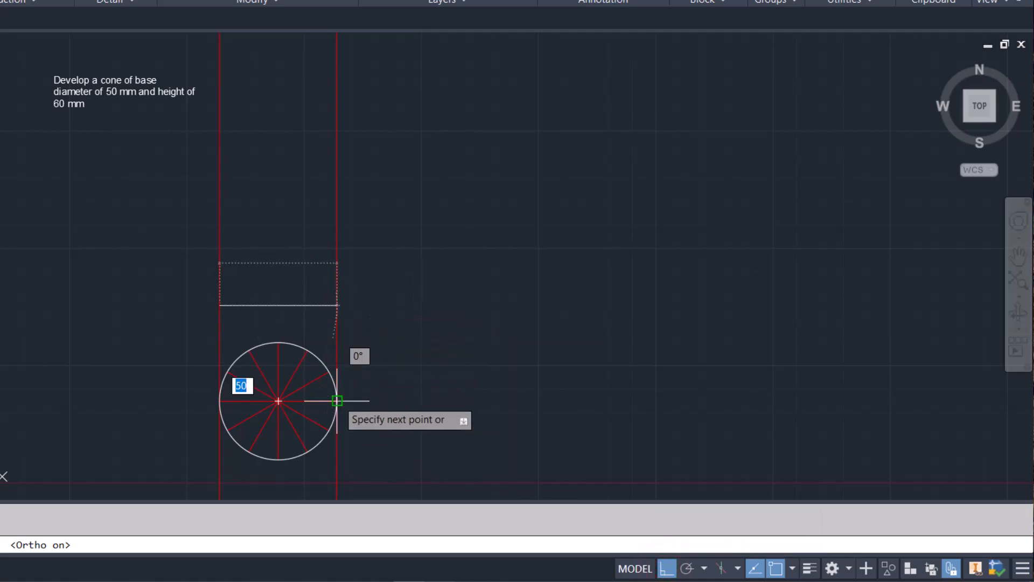
left_click(336, 304)
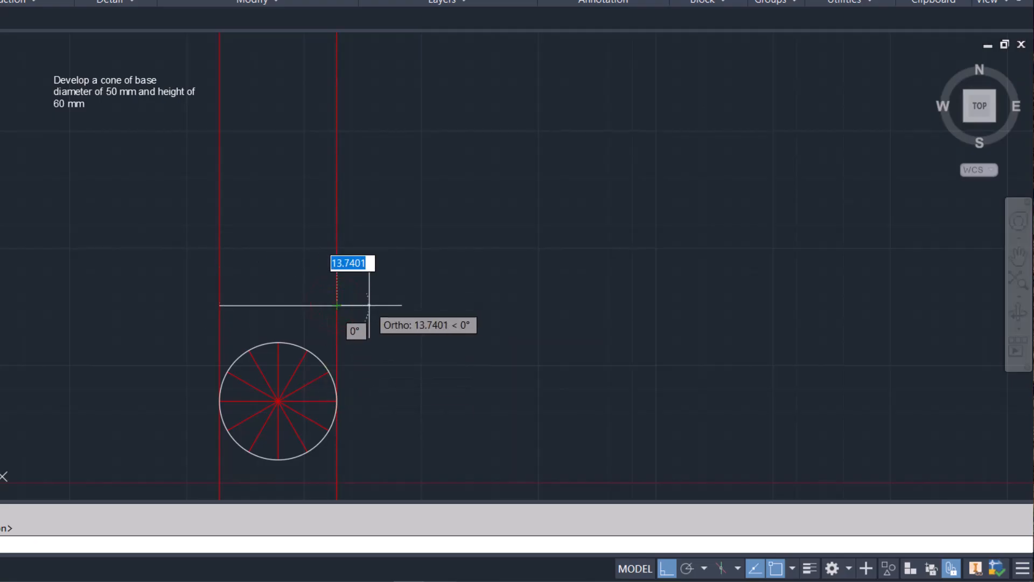
key("Escape")
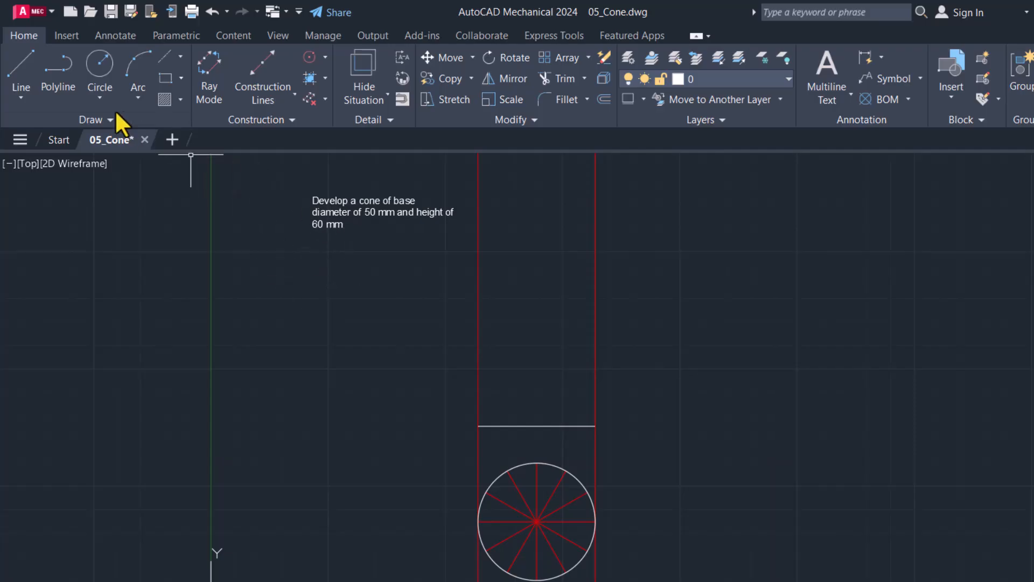
Step: Draw the cone's two slanted sides from an apex 60 mm above the base line's midpoint to both base ends
left_click(23, 63)
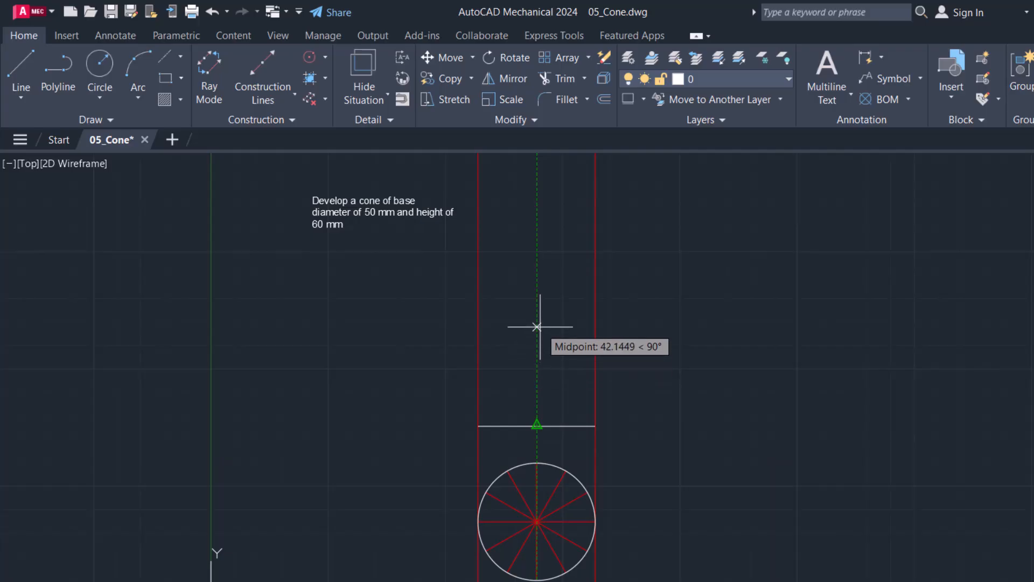
type("60")
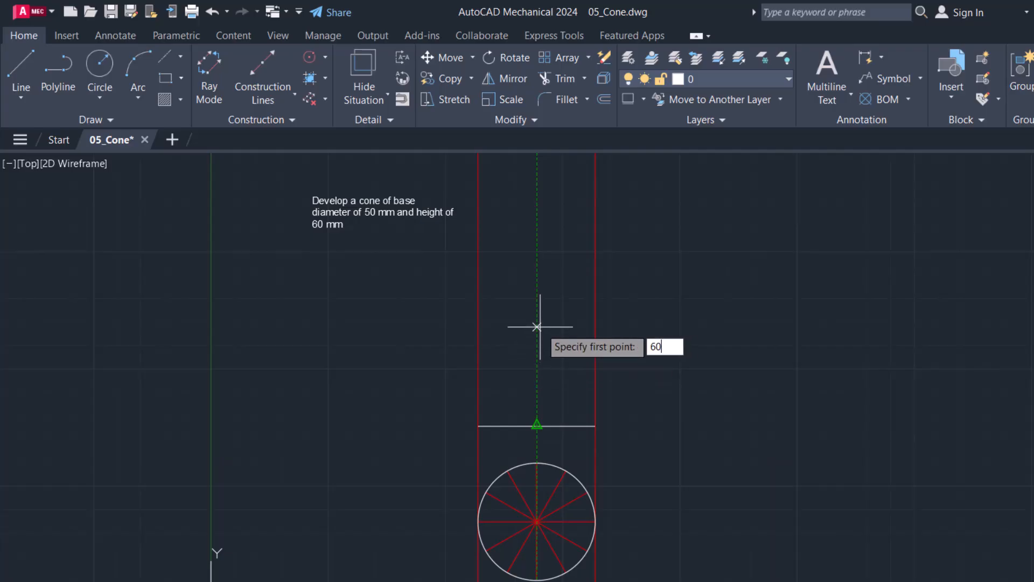
key("Return")
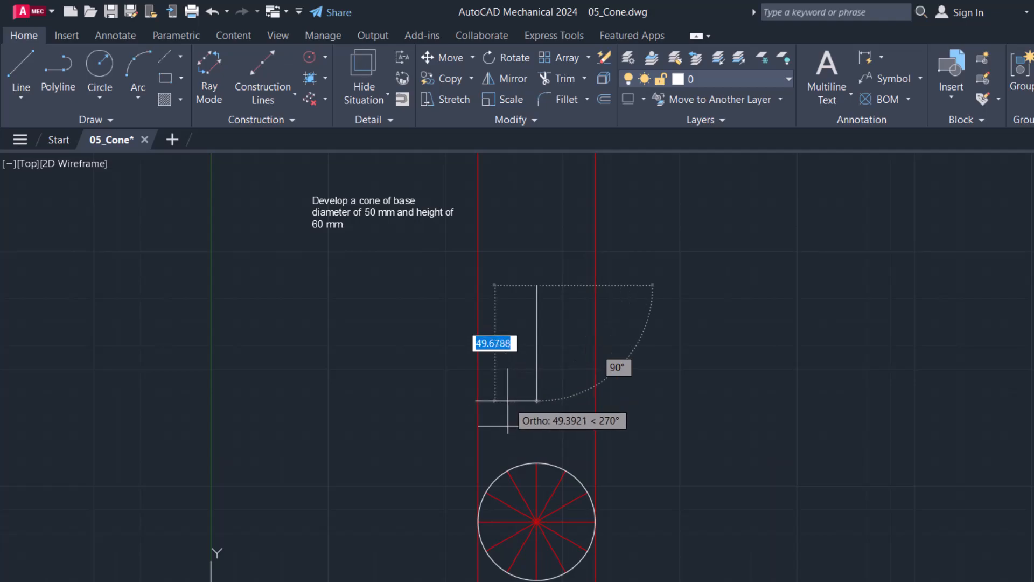
left_click(478, 425)
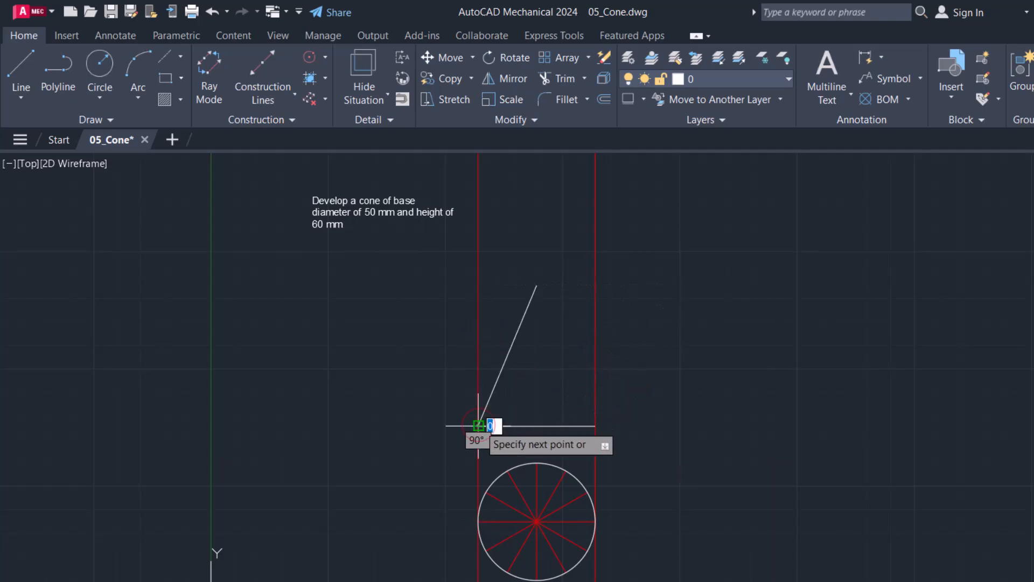
key("Return")
key("Return")
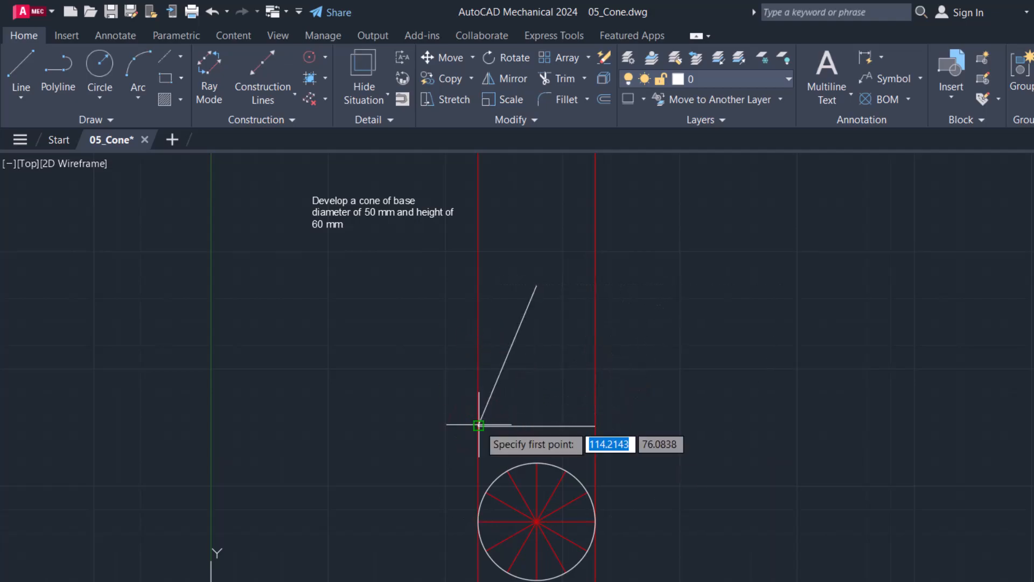
left_click(541, 292)
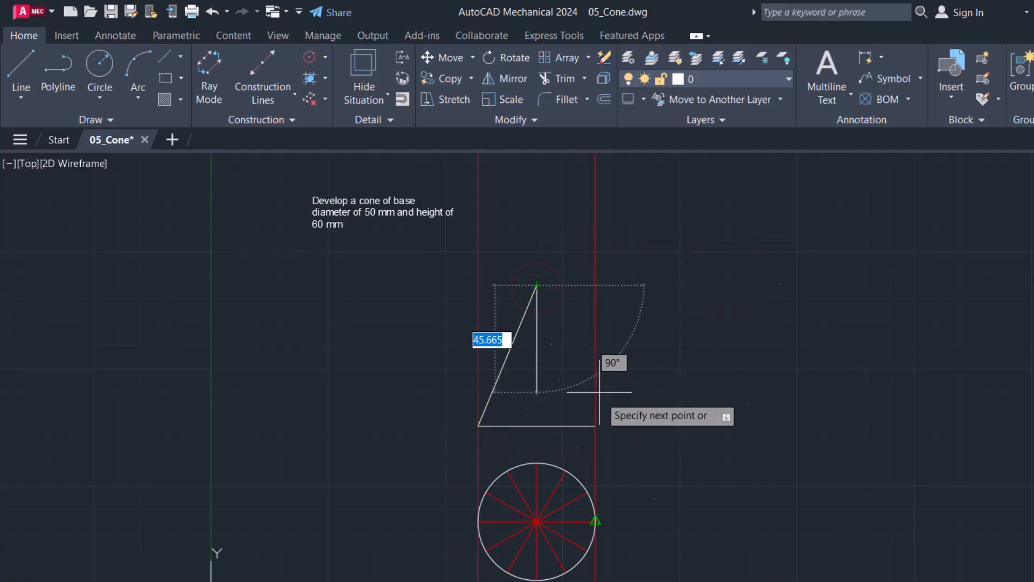
left_click(595, 425)
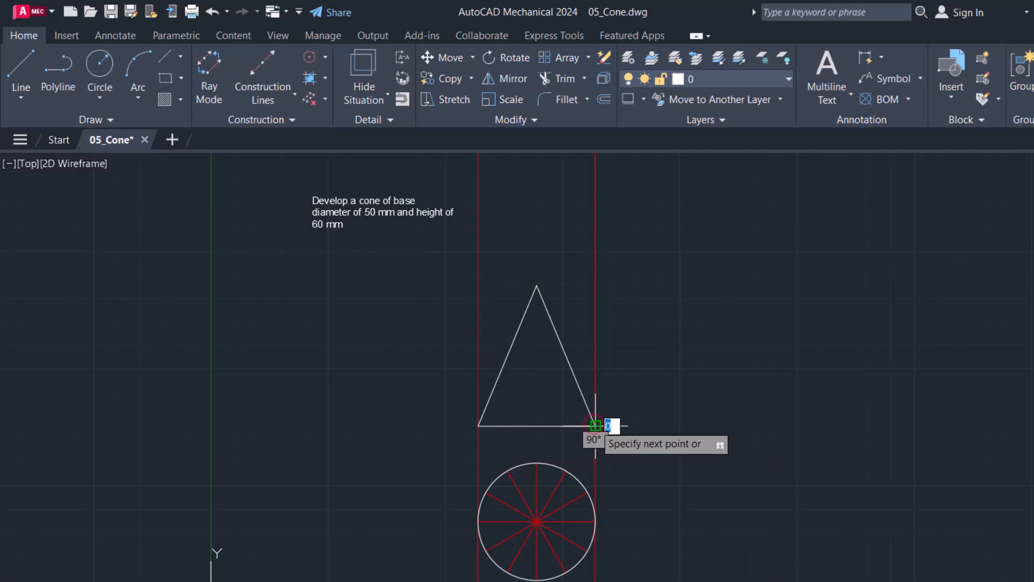
key("Return")
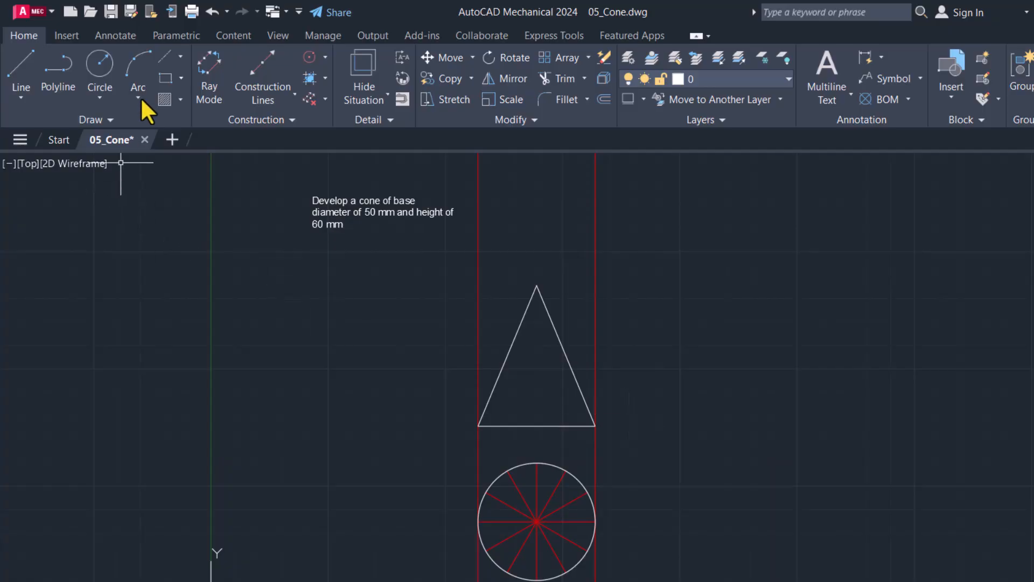
Step: Add a centerline to the cone's front view from the base midpoint to the apex
left_click(166, 54)
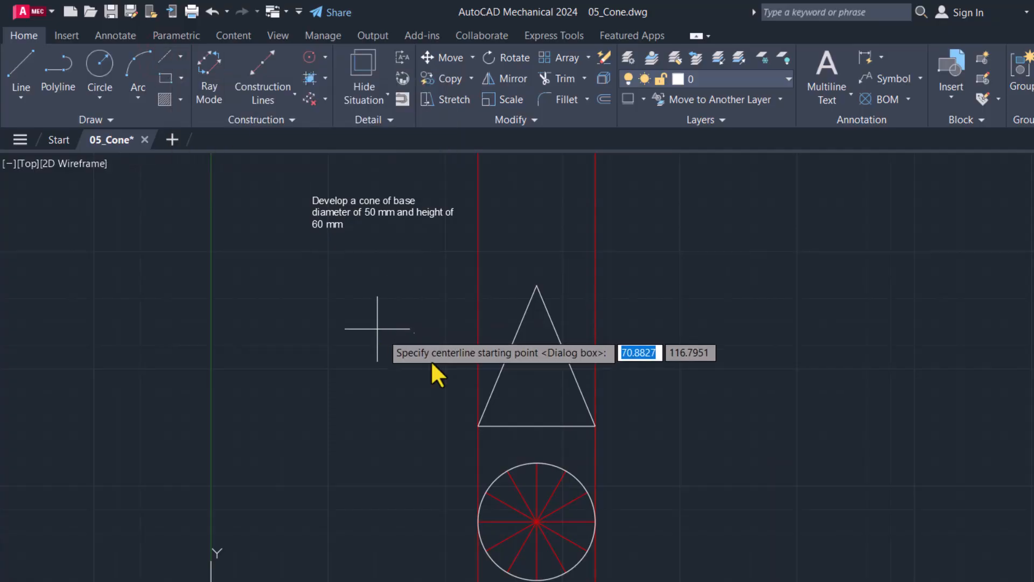
left_click(538, 425)
left_click(537, 286)
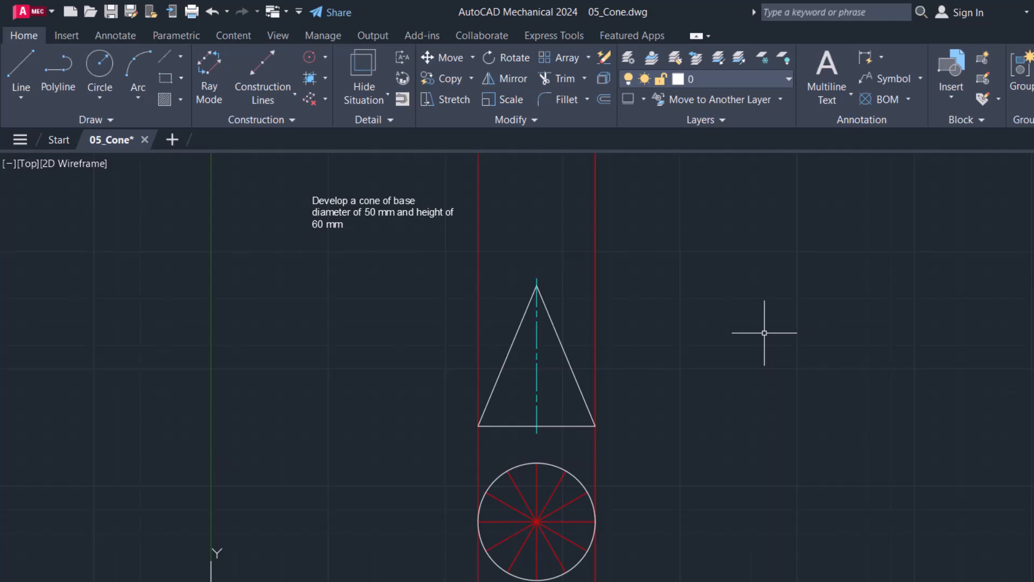
Step: Trim the vertical projection lines so they run only between the cone's base line and the circle's quadrant points
type("tr")
key("Return")
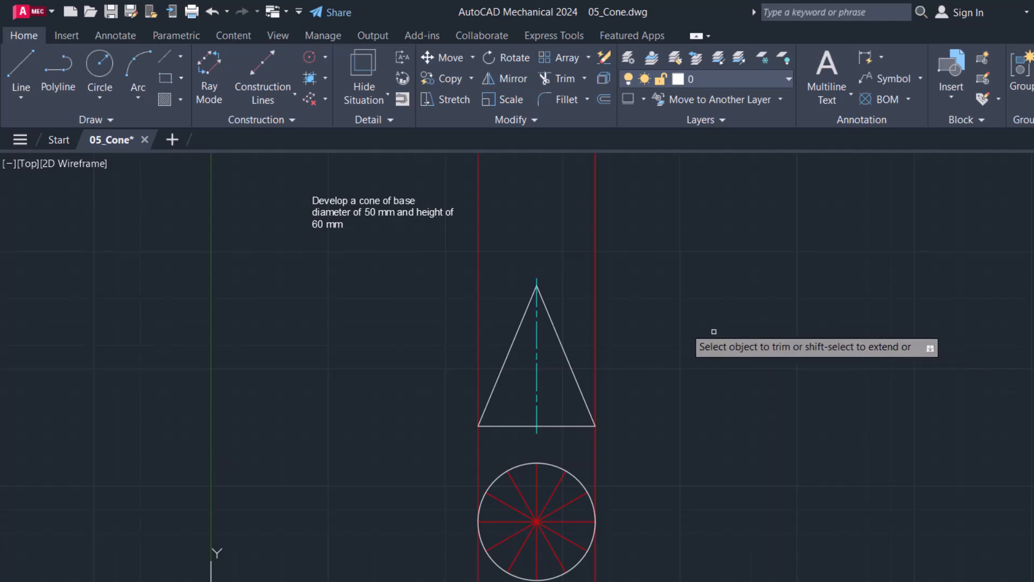
left_click(596, 312)
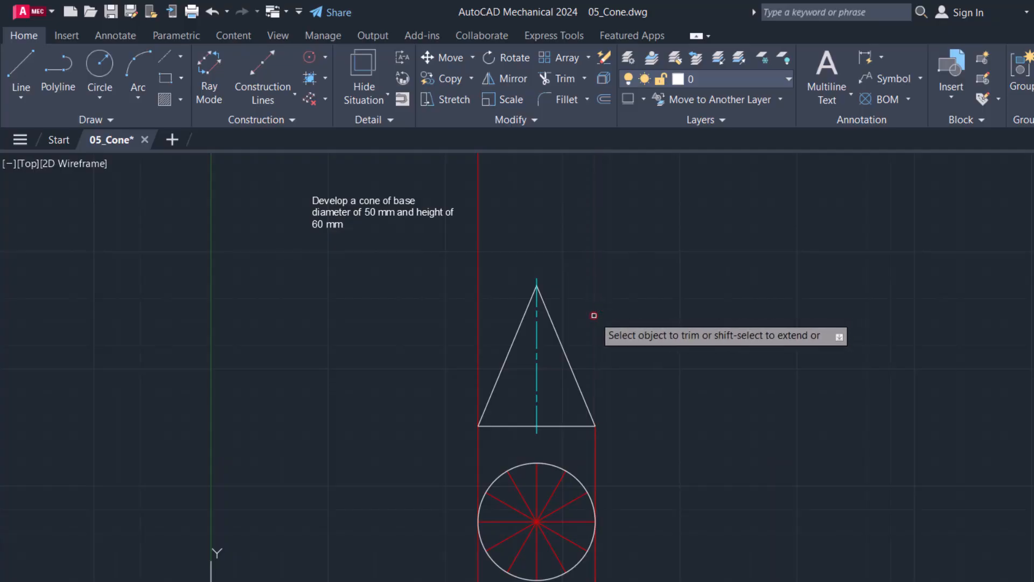
left_click(477, 290)
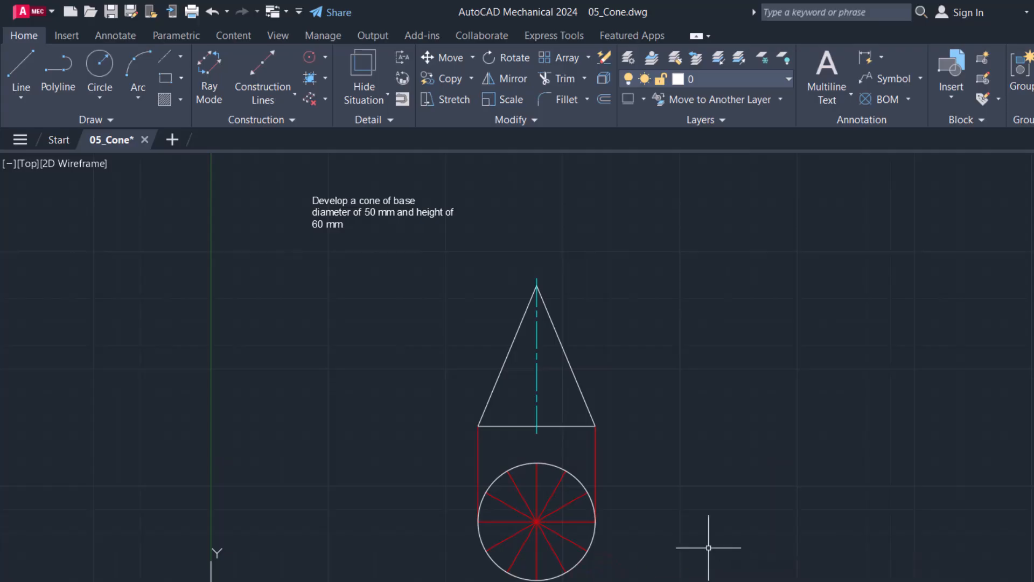
Step: Add the single-line text label "1" beside the circle's left quadrant point
scroll(541, 566, "up", 2)
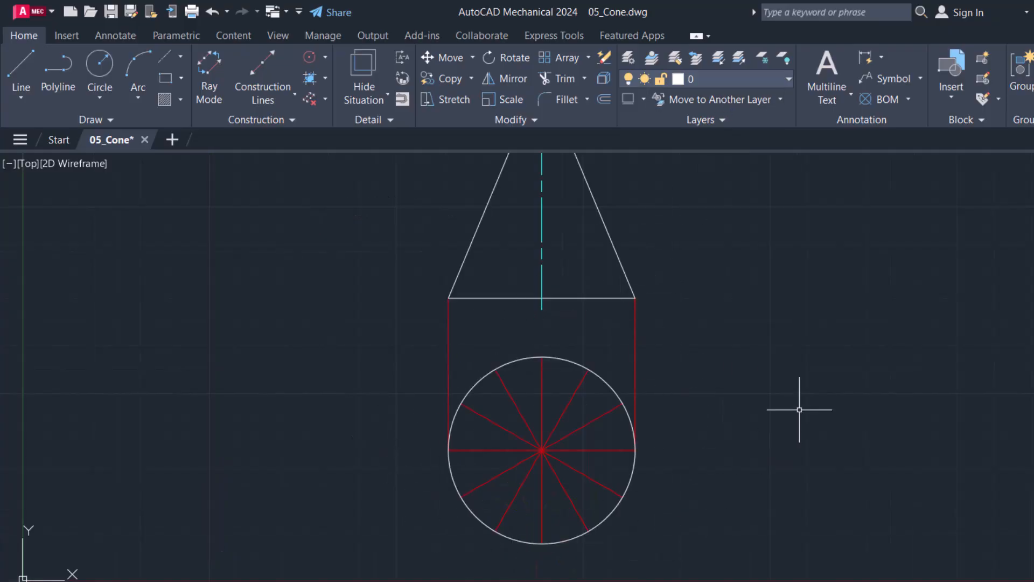
left_click(840, 99)
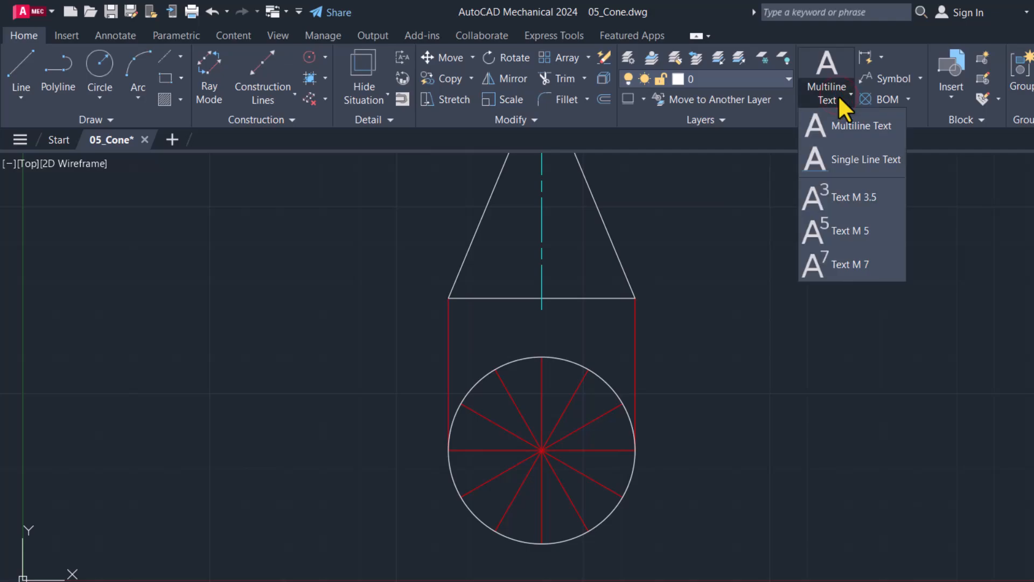
left_click(854, 156)
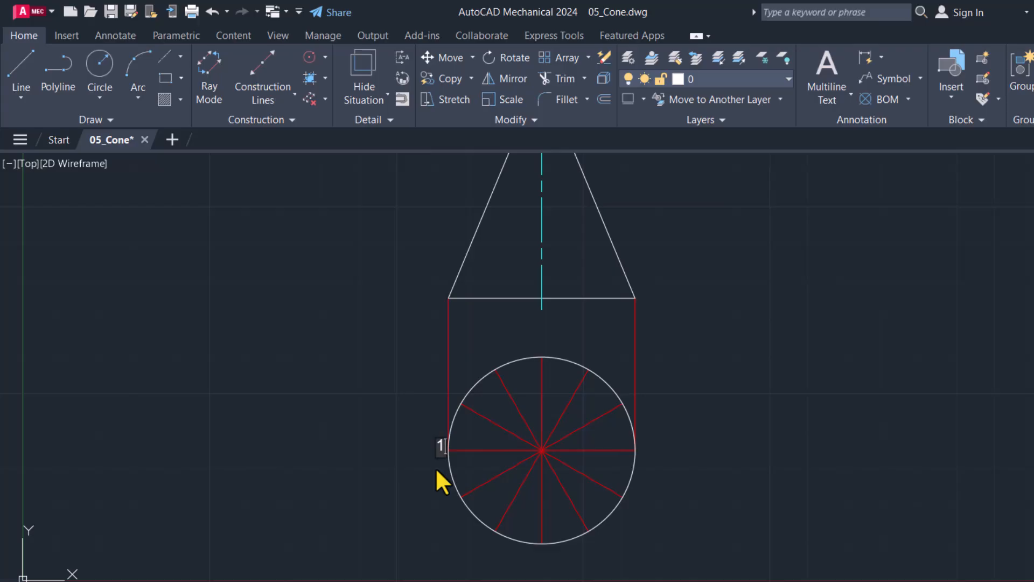
left_click(346, 450)
Step: Turn off Ortho mode and move the label "1" slightly down and away from the circle's left quadrant
left_click(441, 447)
scroll(435, 452, "up", 2)
left_click(436, 438)
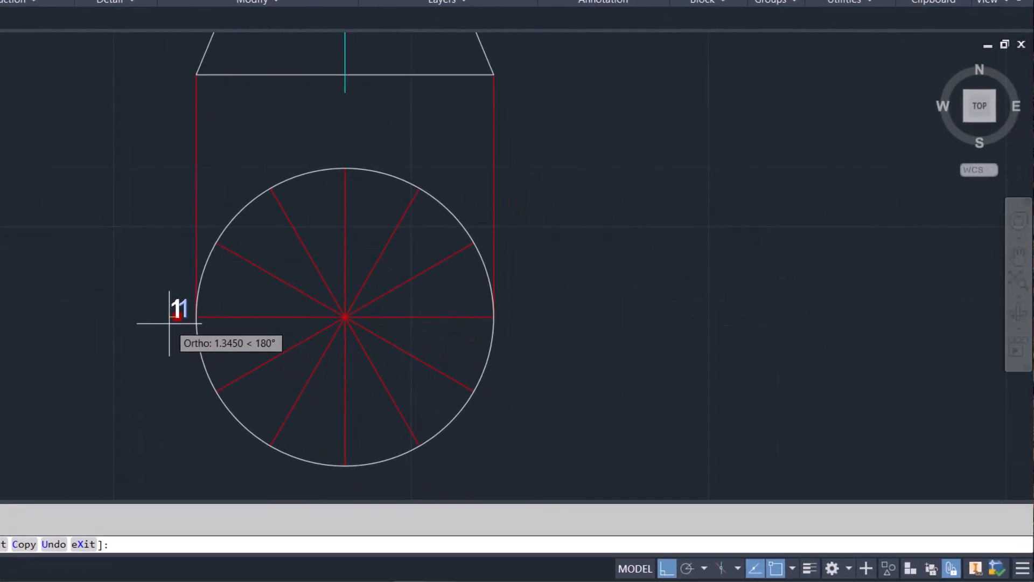
left_click(666, 568)
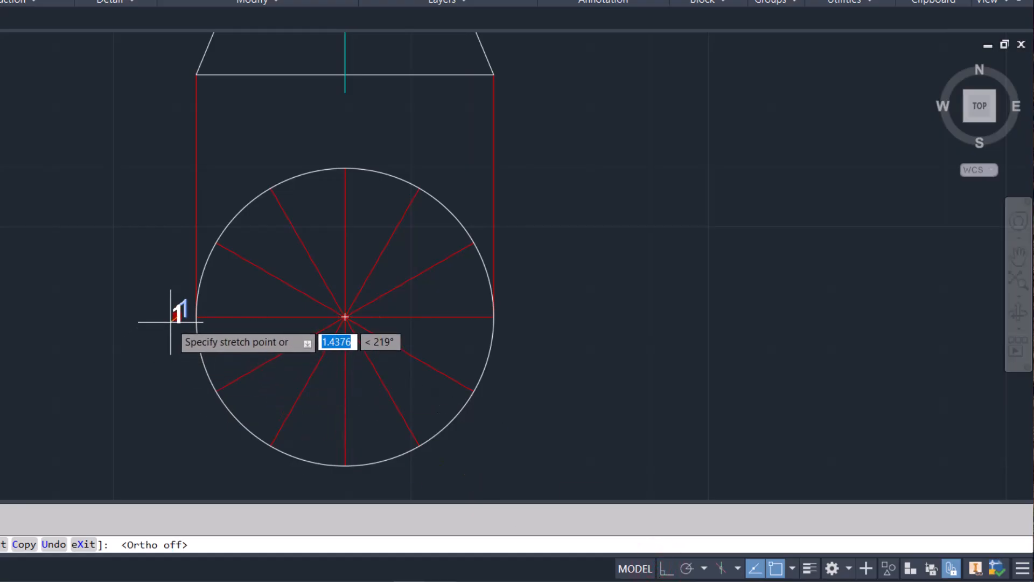
left_click(171, 321)
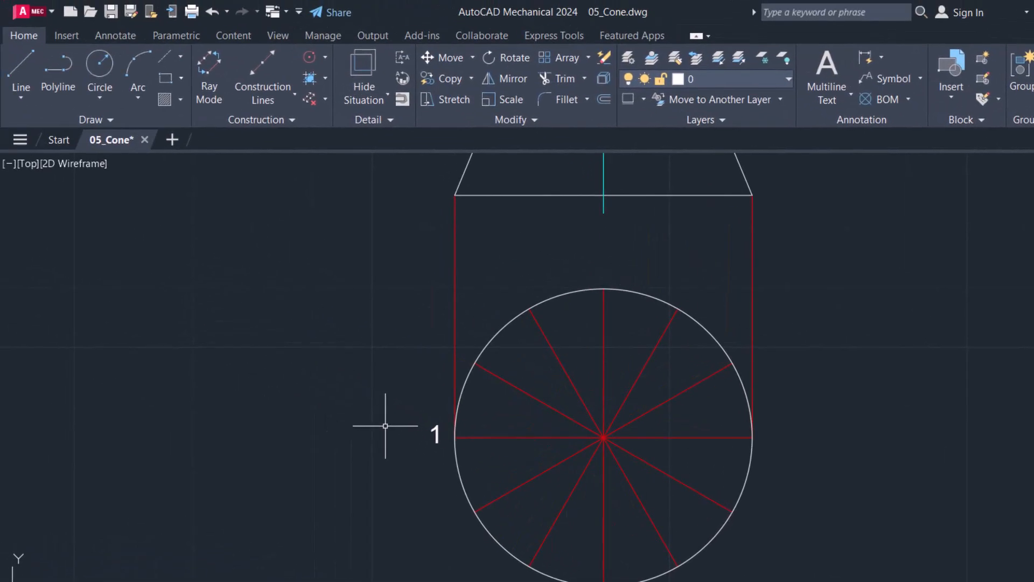
Step: Create a polar array of the label "1" around the circle's centre with 12 items over 360°
scroll(385, 426, "down", 2)
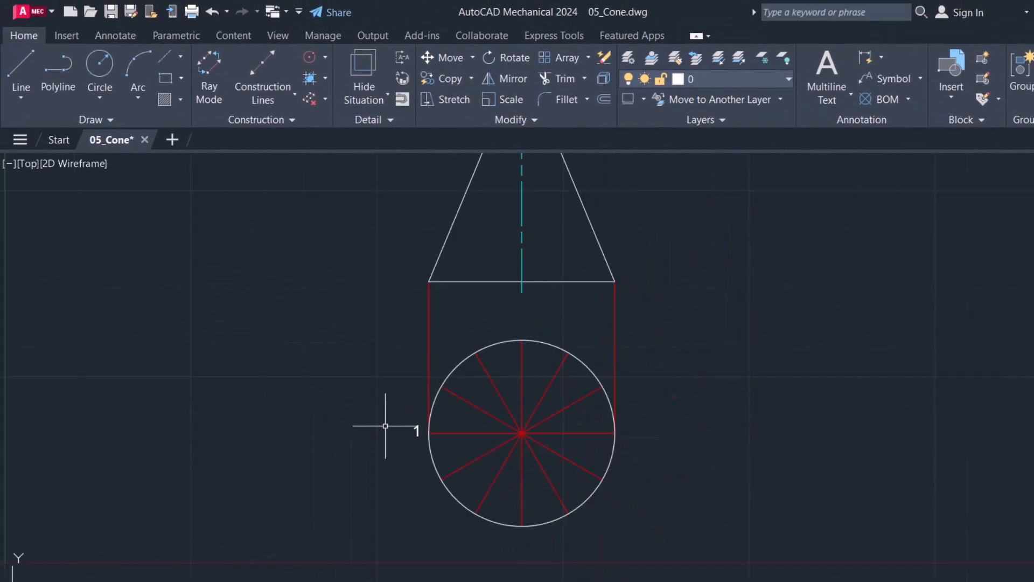
left_click(418, 431)
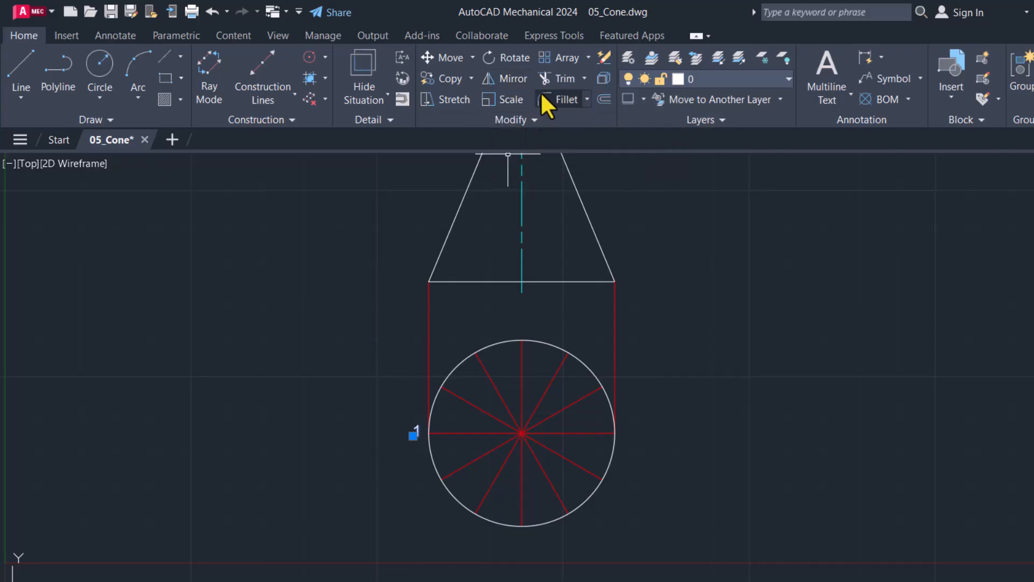
left_click(589, 57)
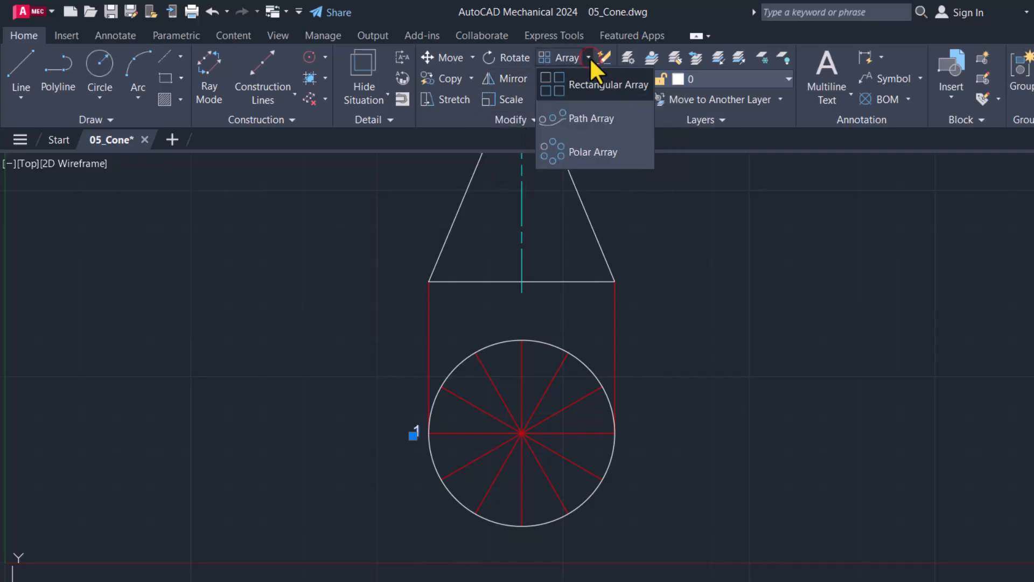
left_click(598, 153)
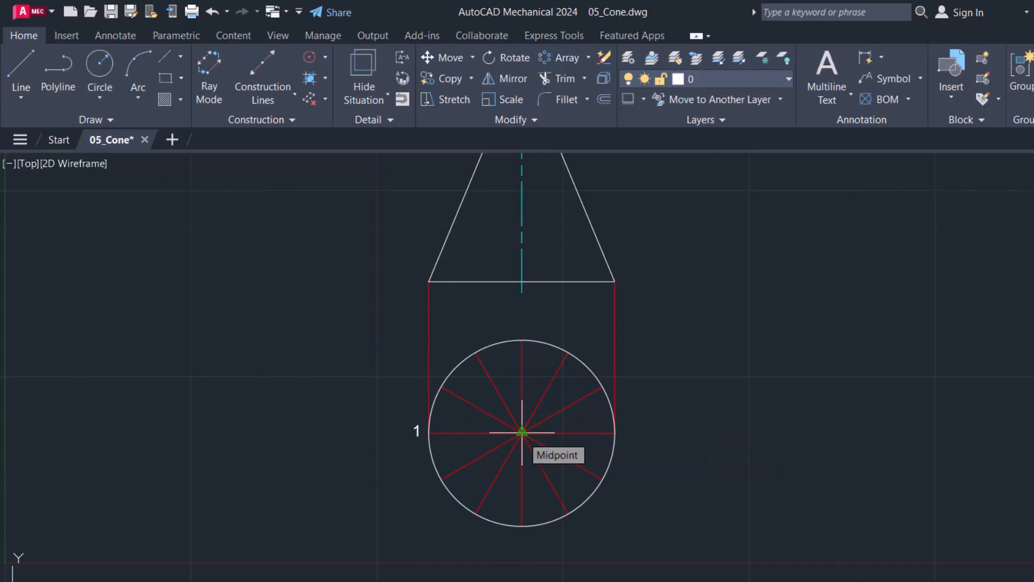
left_click(522, 432)
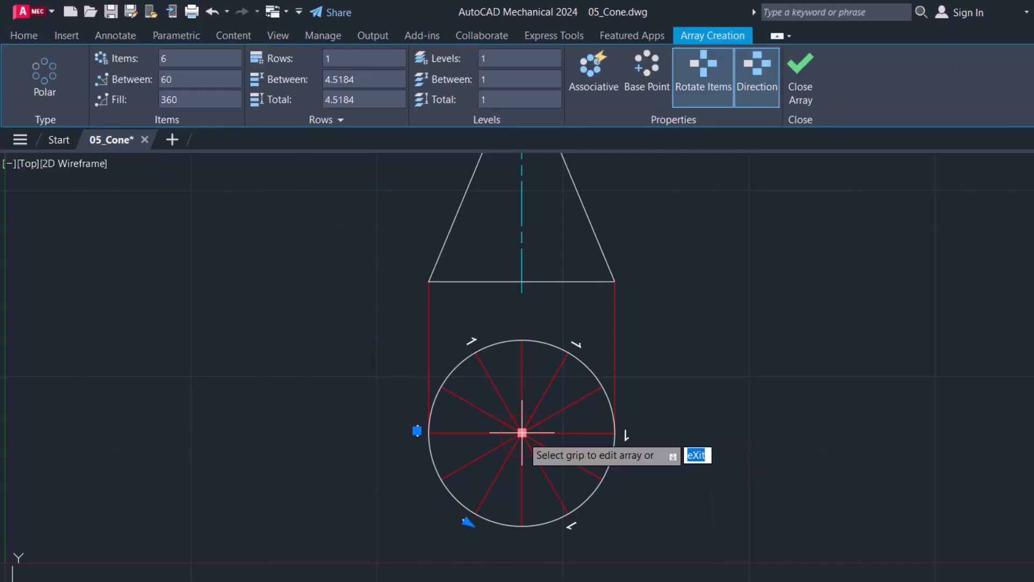
left_click(177, 60)
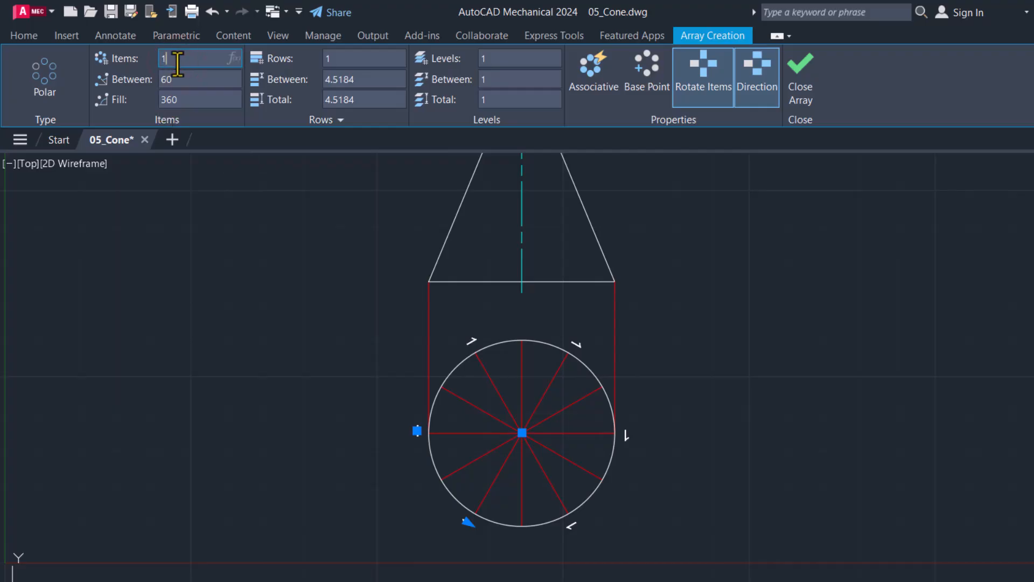
key("Return")
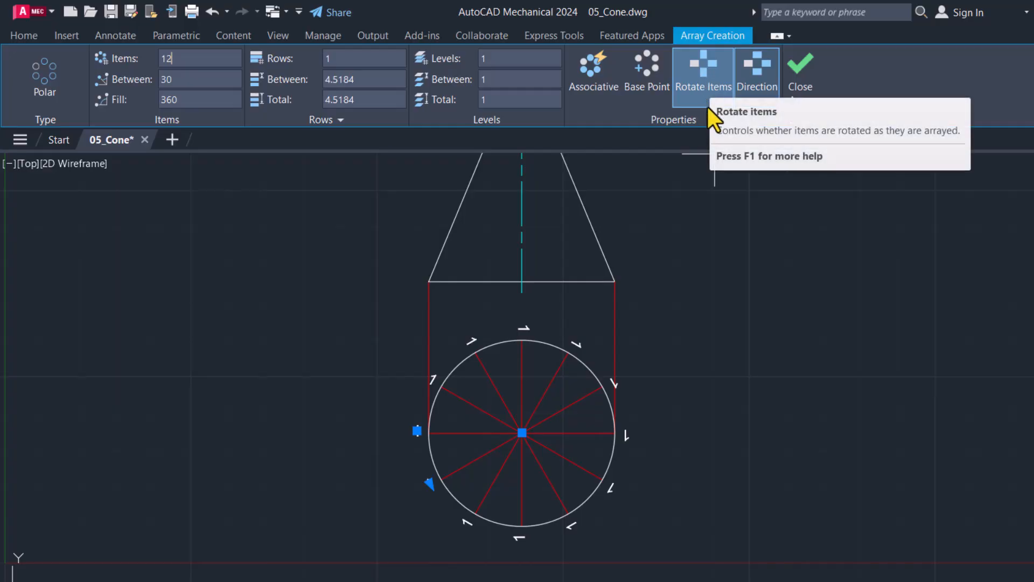
Step: Turn off item rotation so the arrayed labels stay upright, and leave the array non-associative
left_click(715, 89)
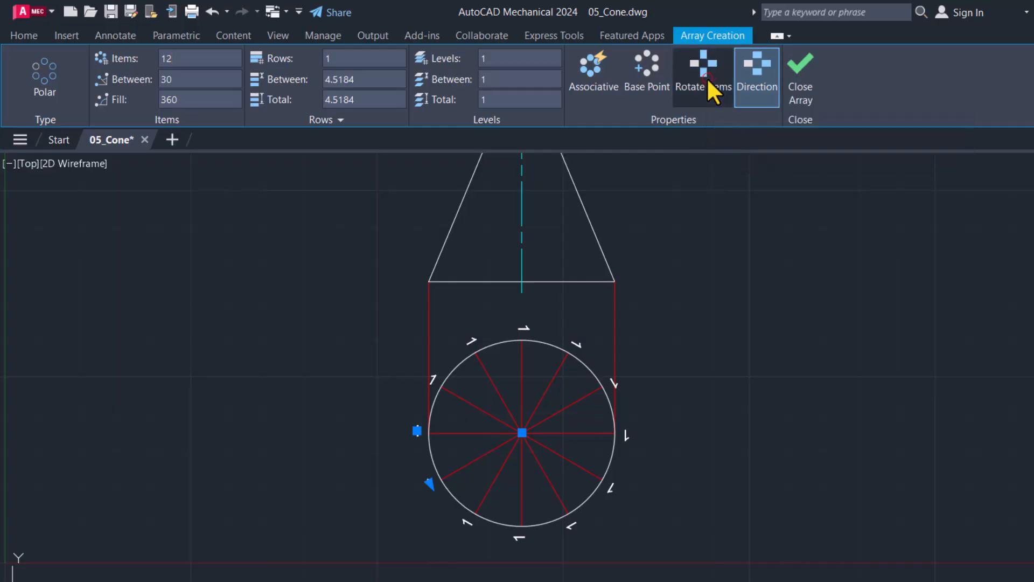
left_click(599, 86)
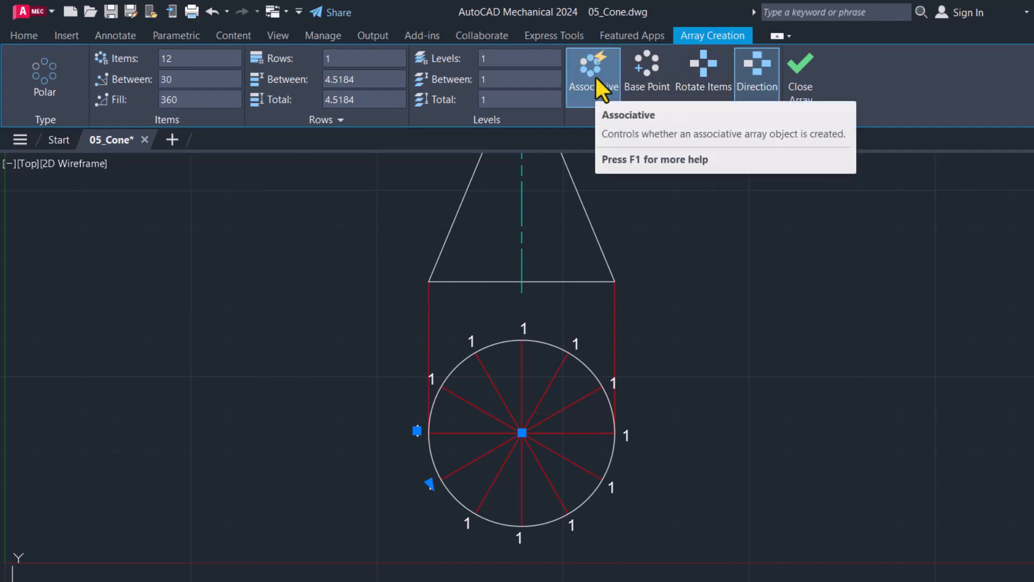
left_click(595, 89)
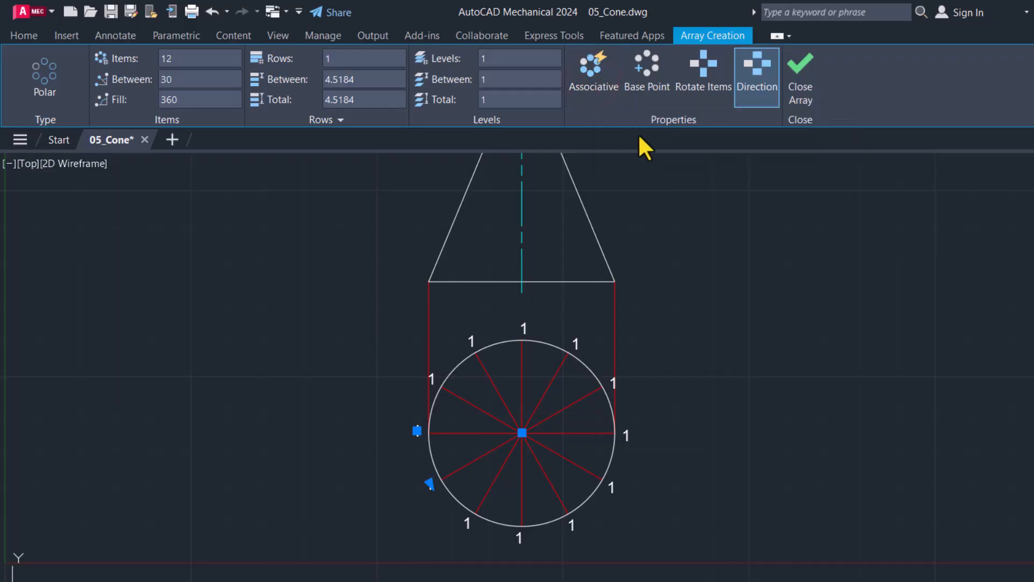
Step: Finish the array and renumber the labels counter-clockwise from label "1" as 2, 3, 4, 5 and 6 around the circle's lower half
left_click(802, 93)
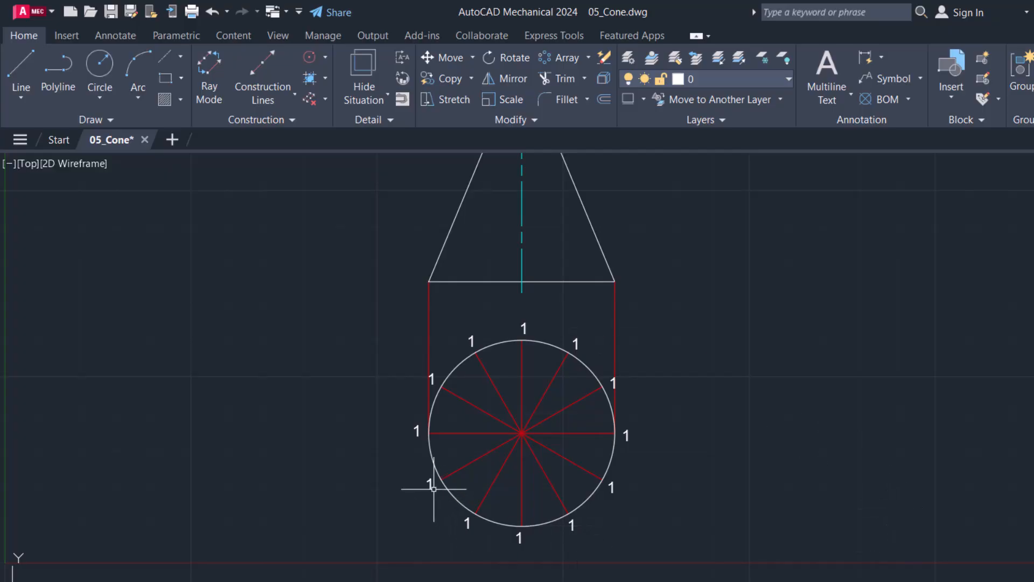
double_click(430, 487)
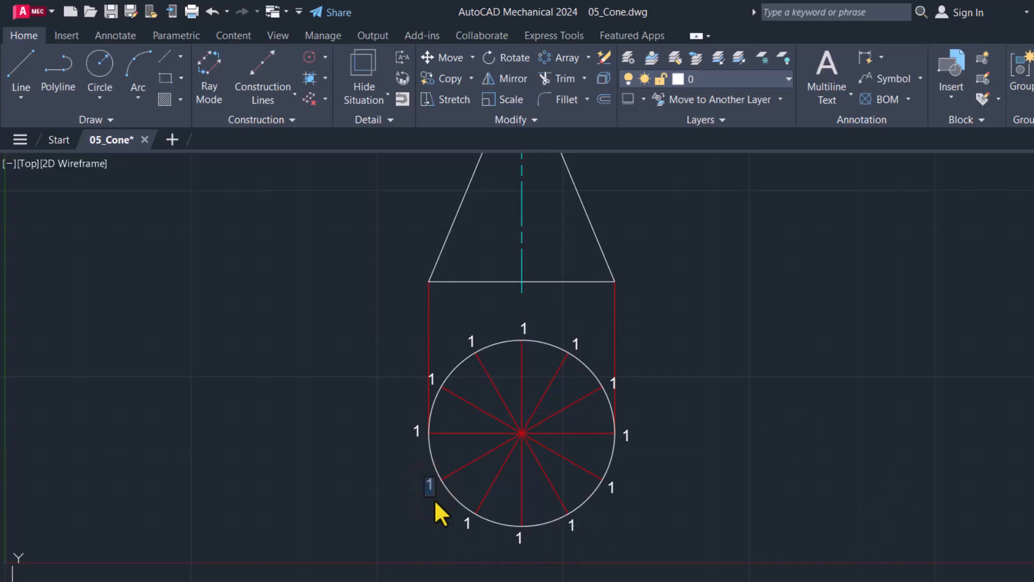
type("2")
left_click(468, 521)
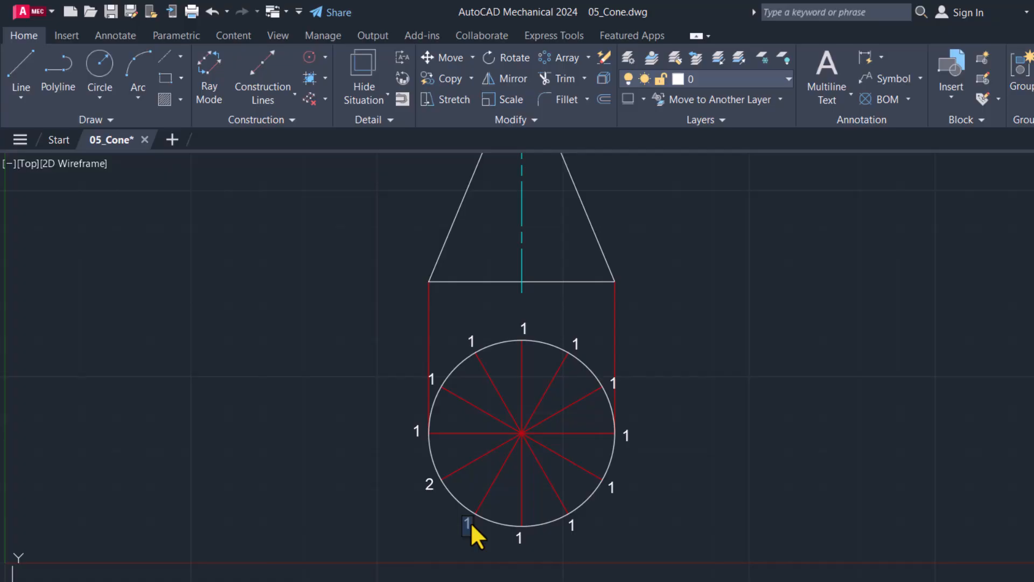
left_click(520, 537)
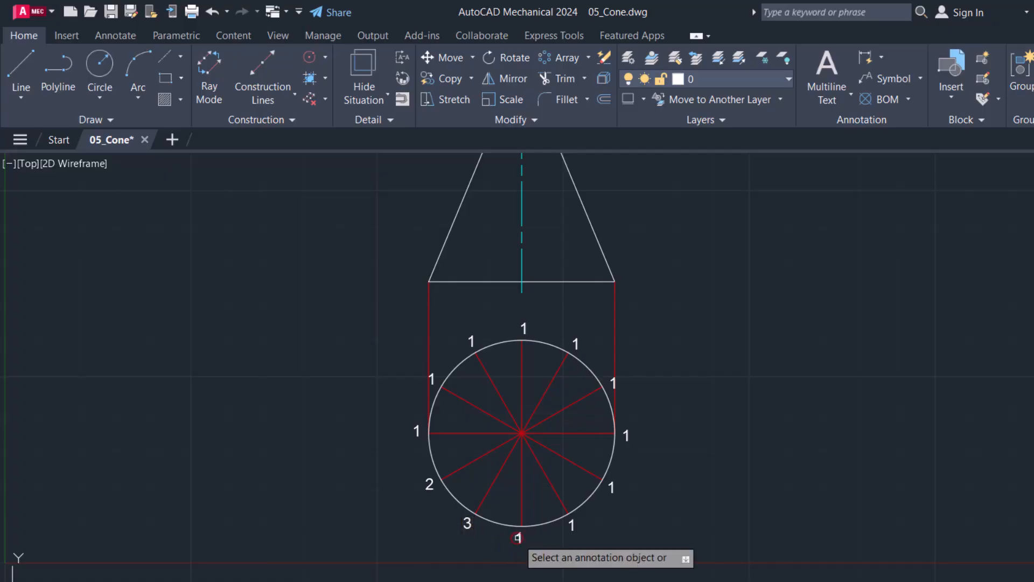
type("4")
left_click(572, 523)
type("5")
left_click(611, 488)
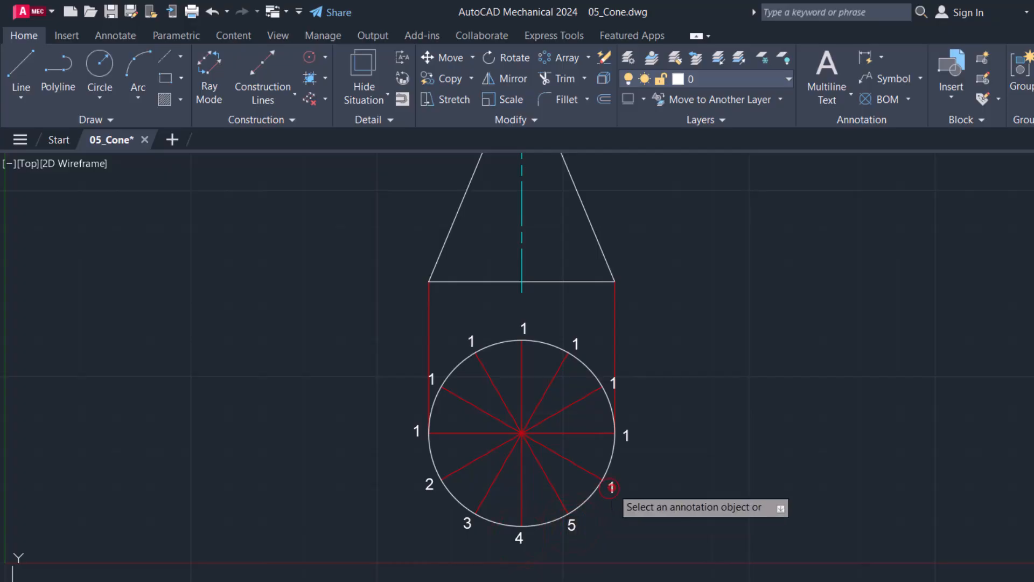
type("6")
Step: Renumber the remaining labels counter-clockwise as 7, 8, 9, 10, 11 and 12, from the circle's right quadrant over its upper half
left_click(626, 435)
type("7")
left_click(613, 381)
type("8")
left_click(577, 348)
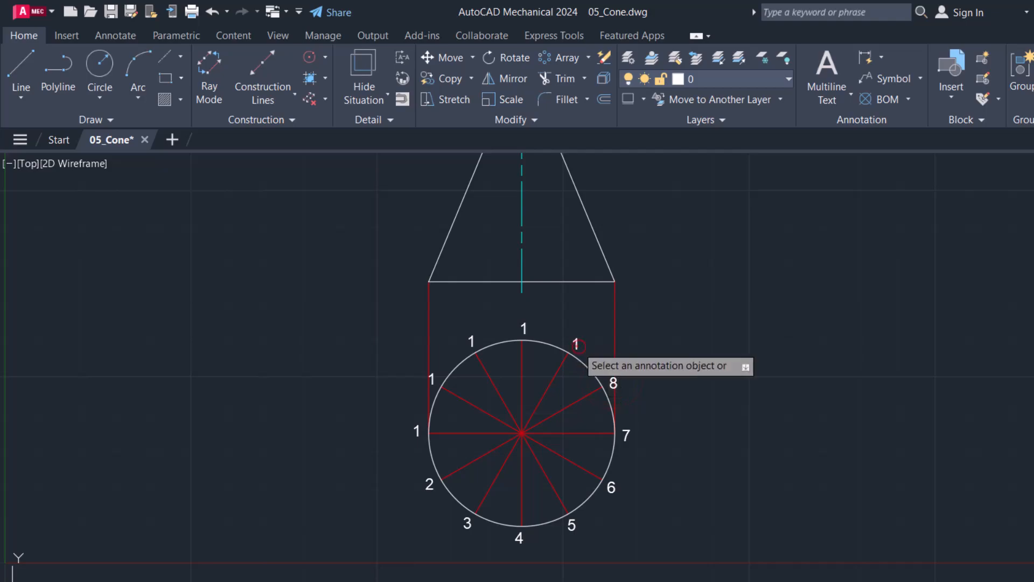
left_click(523, 329)
type("10")
left_click(470, 348)
left_click(471, 341)
type("11")
left_click(429, 388)
left_click(432, 379)
type("12")
left_click(393, 387)
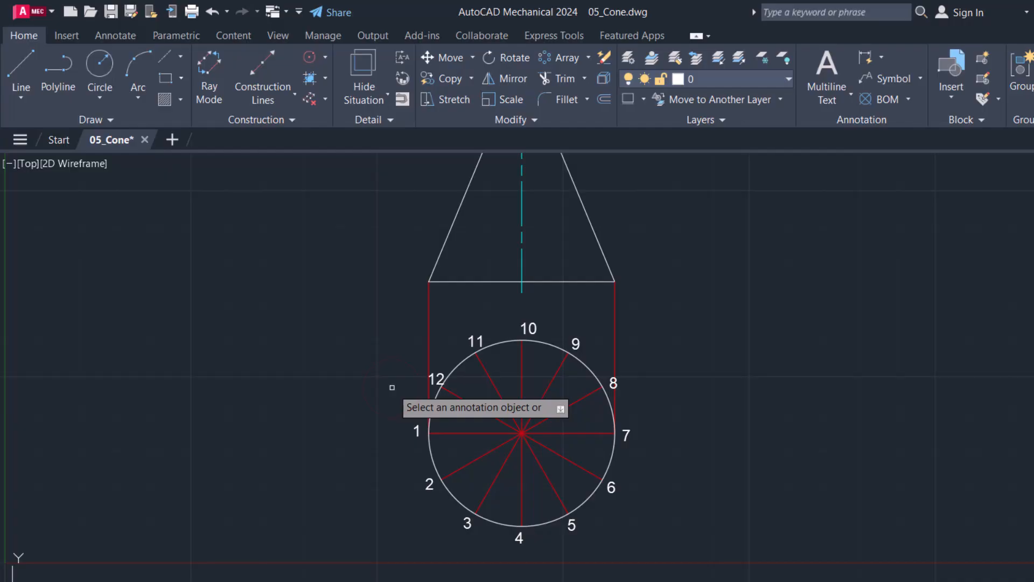
key("Escape")
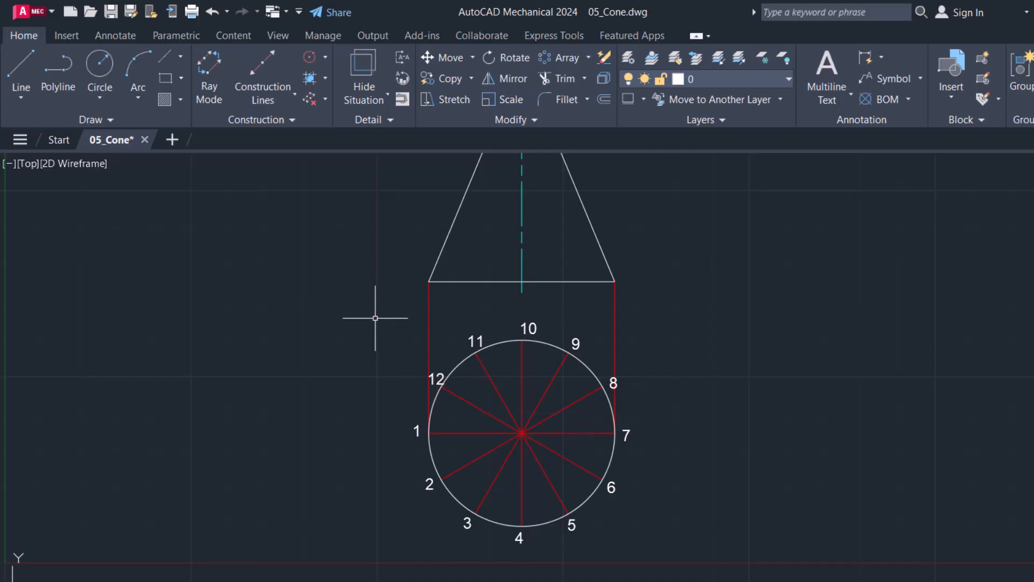
Step: Make AM_CL the current layer and draw vertical projection lines from circle points 2 and 3 up to the cone's base line
left_click(743, 77)
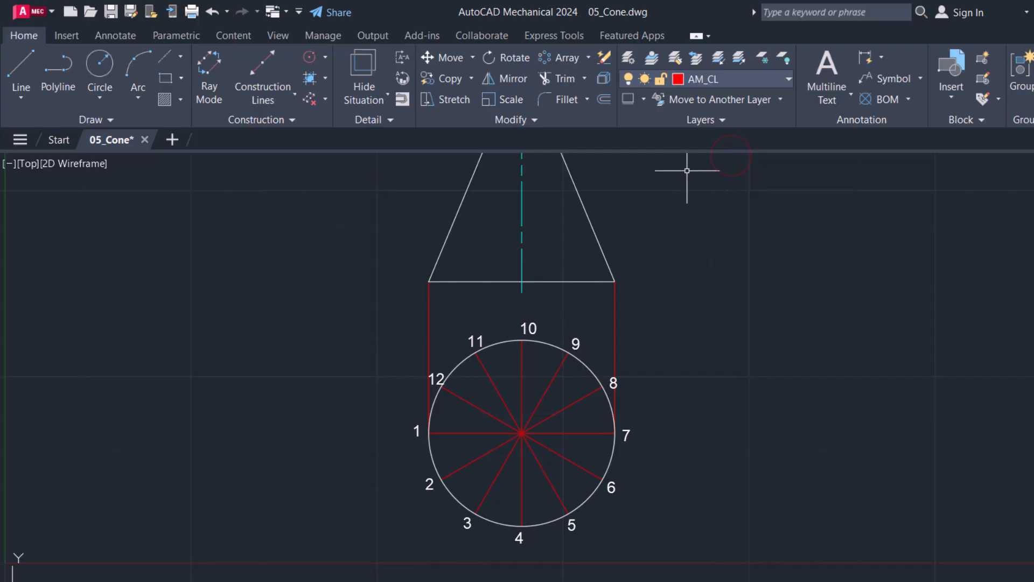
left_click(20, 67)
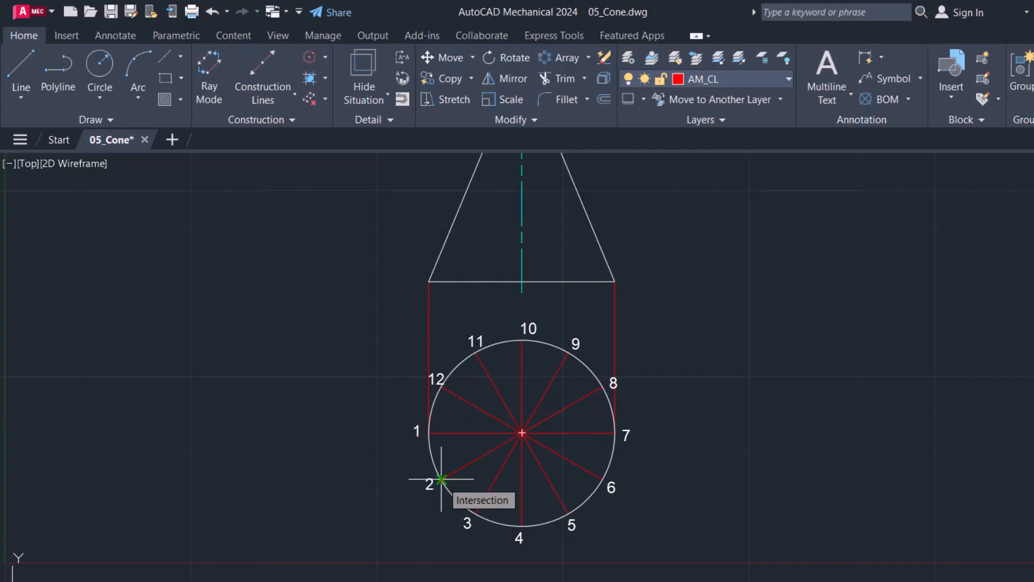
left_click(441, 479)
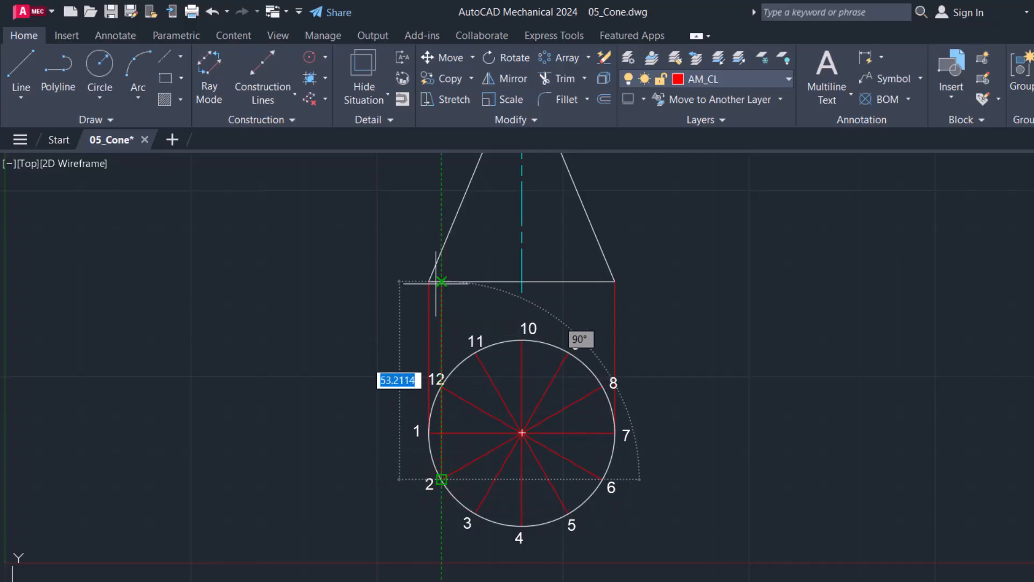
left_click(442, 281)
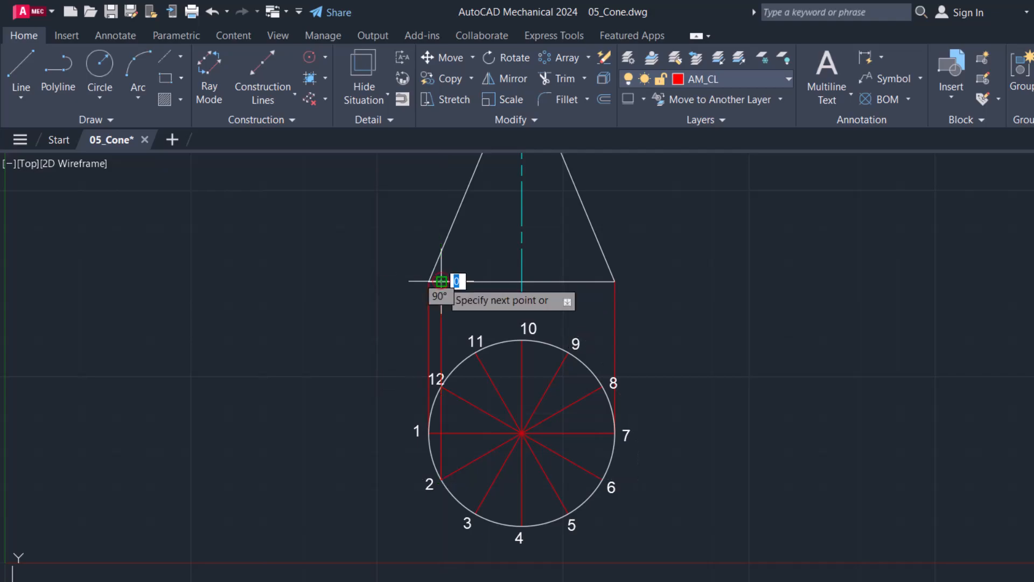
key("Return")
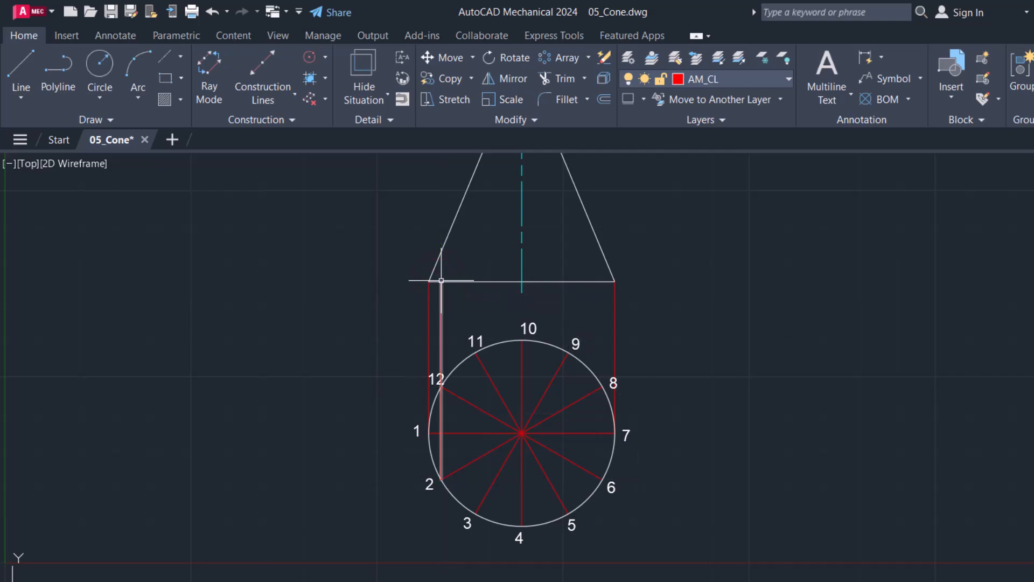
key("Return")
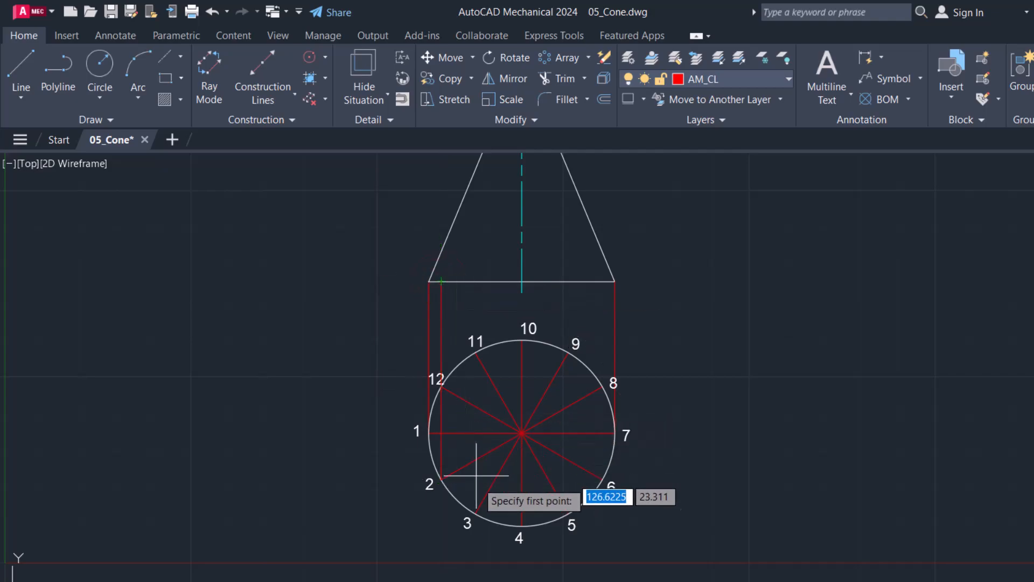
left_click(476, 513)
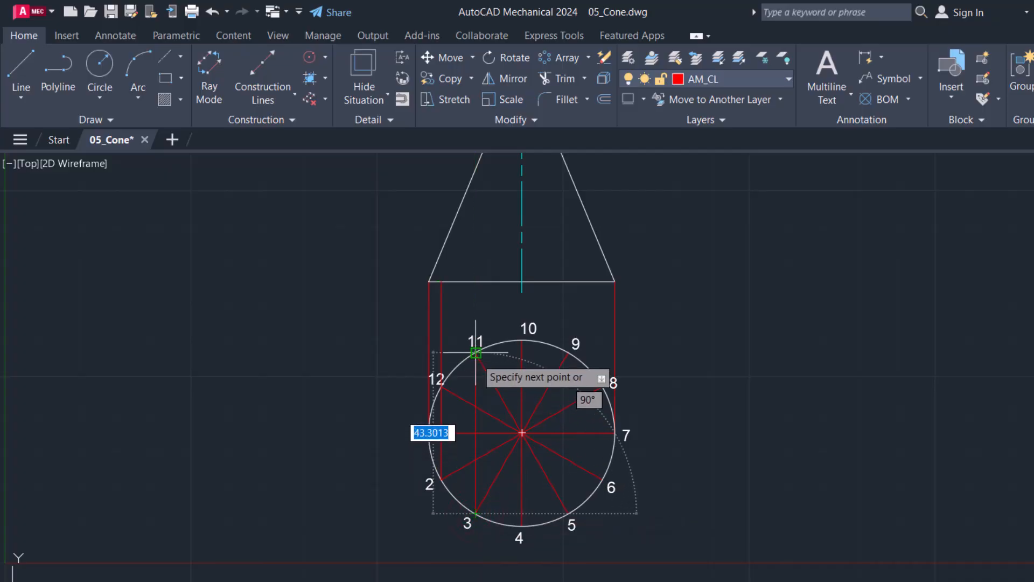
left_click(476, 281)
key("Return")
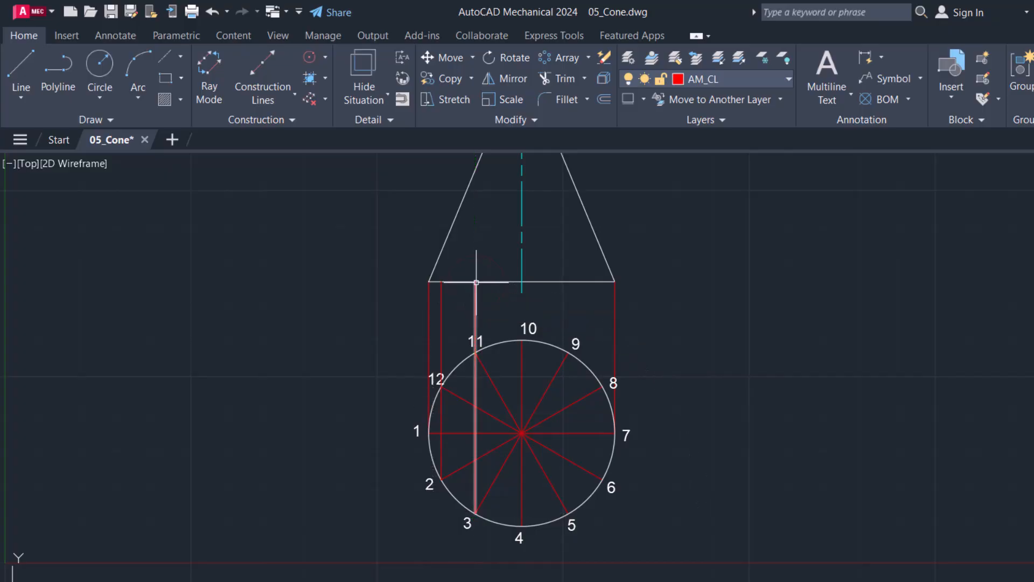
Step: Draw vertical projection lines from circle points 5 and 6 up to the cone's base line in the front view
key("Return")
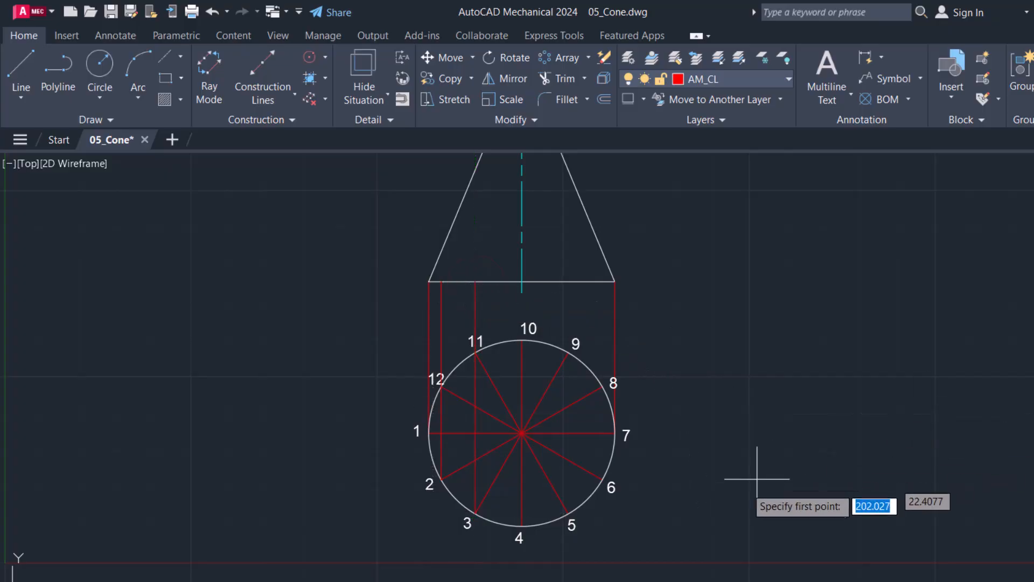
left_click(568, 513)
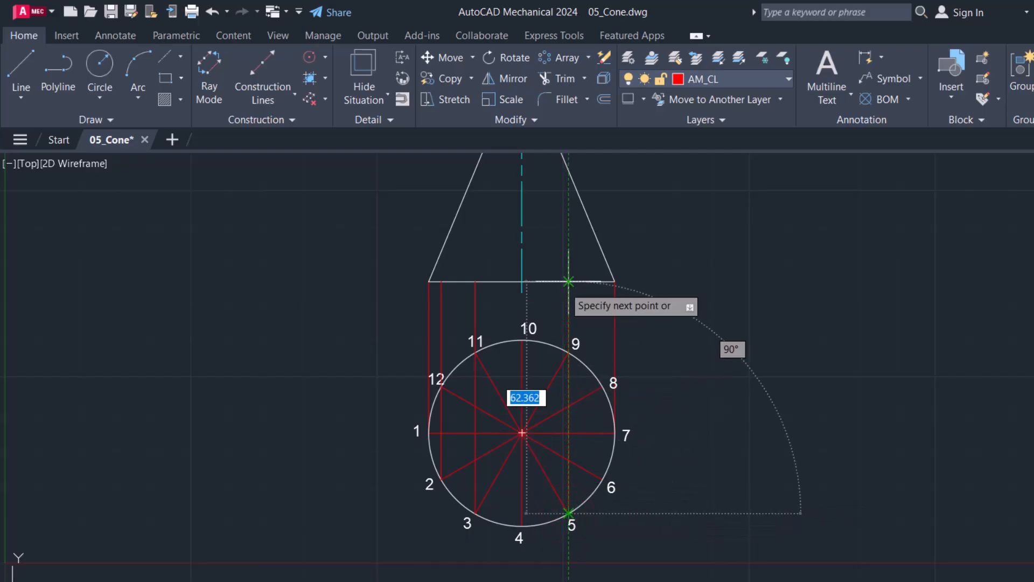
left_click(569, 281)
key("Return")
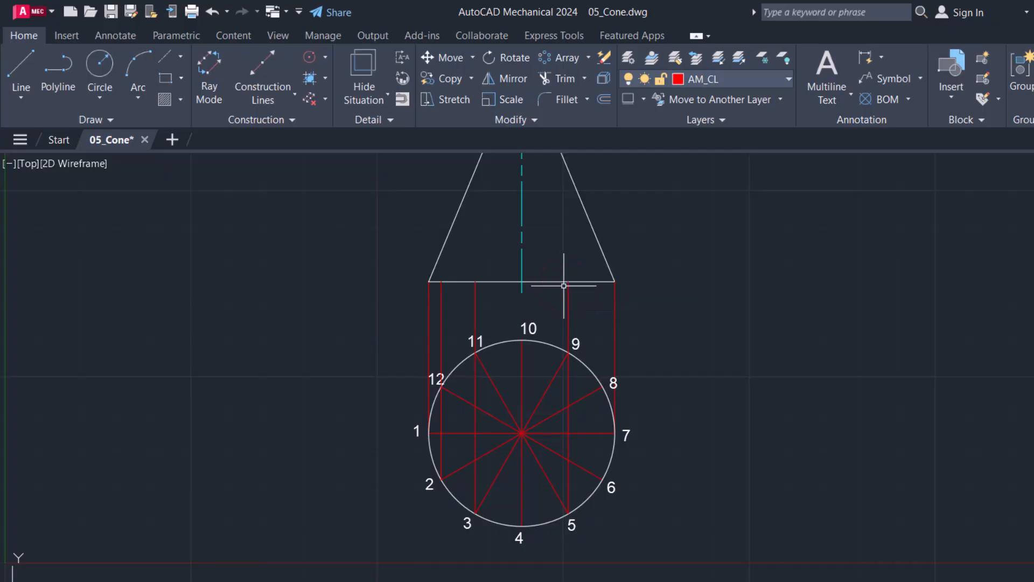
key("Return")
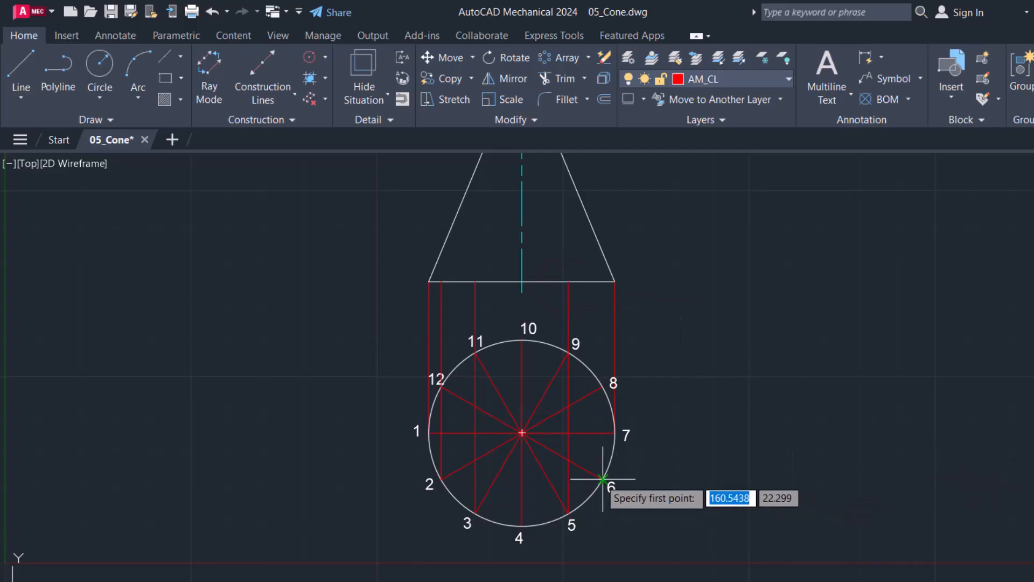
left_click(600, 479)
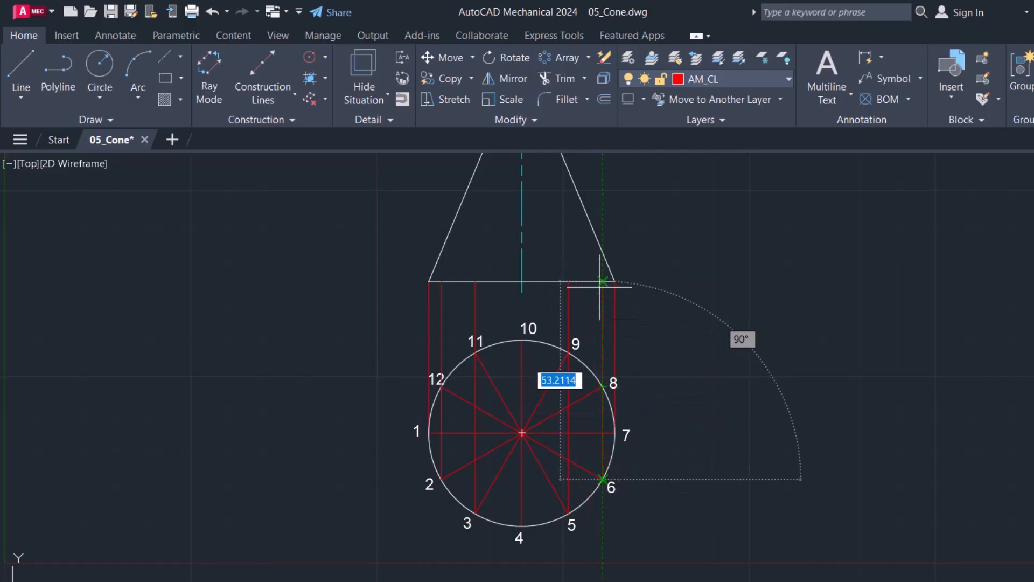
left_click(603, 281)
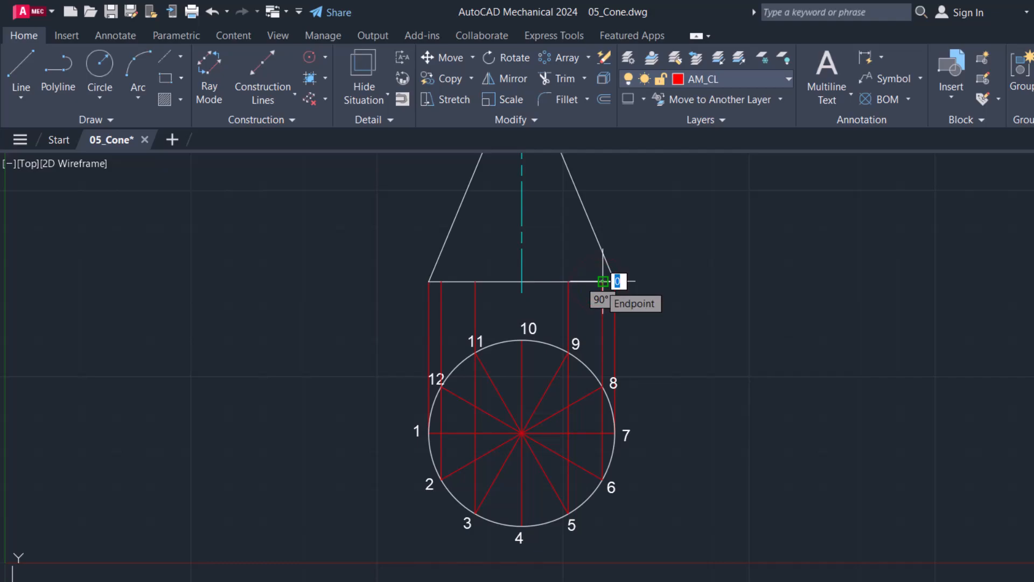
key("Escape")
Step: Draw generator lines in the front view joining the base-line projections of points 6 and 5 to the cone's apex
scroll(600, 283, "down", 2)
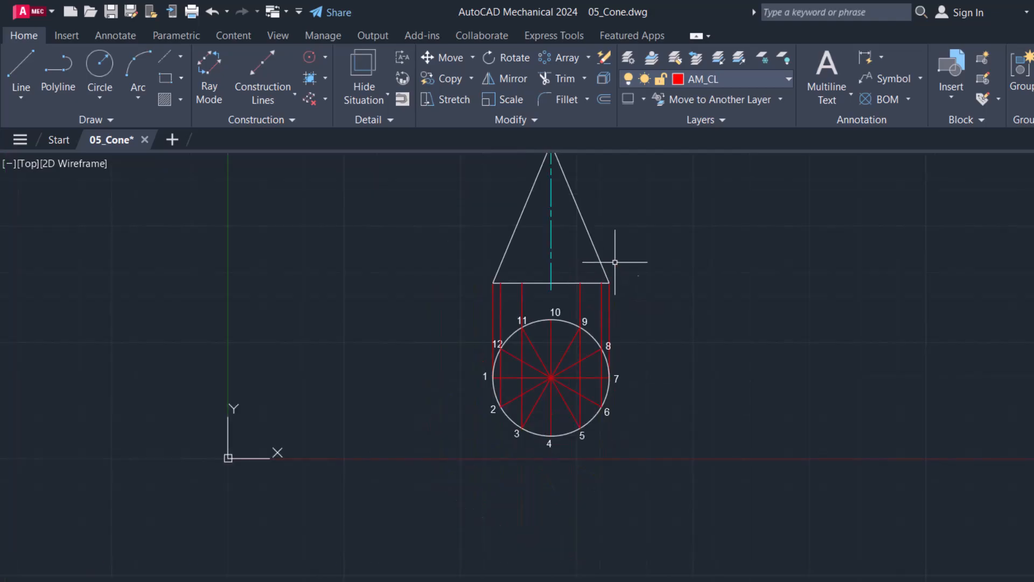
scroll(619, 213, "down", 2)
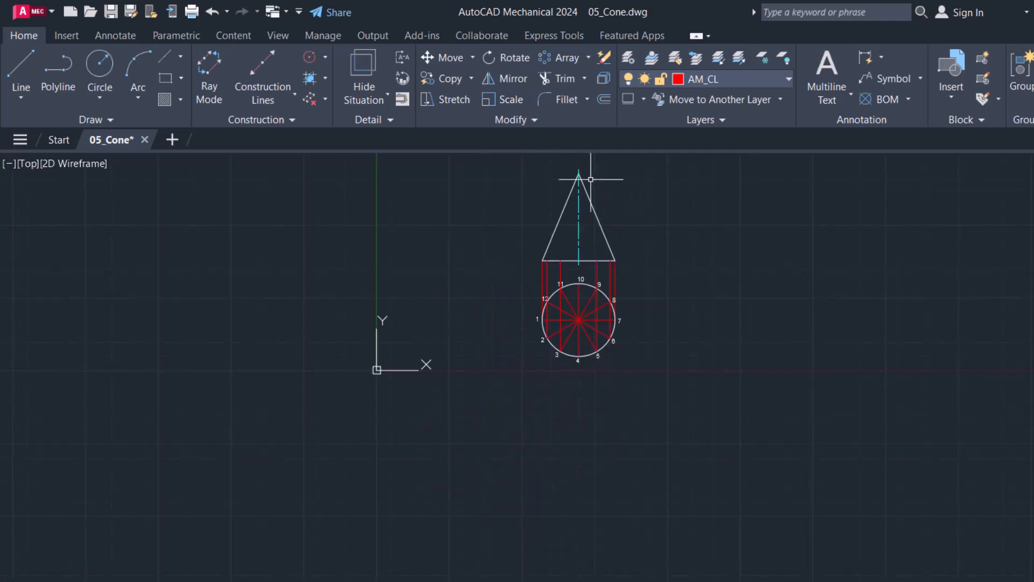
scroll(584, 173, "up", 2)
scroll(592, 175, "up", 3)
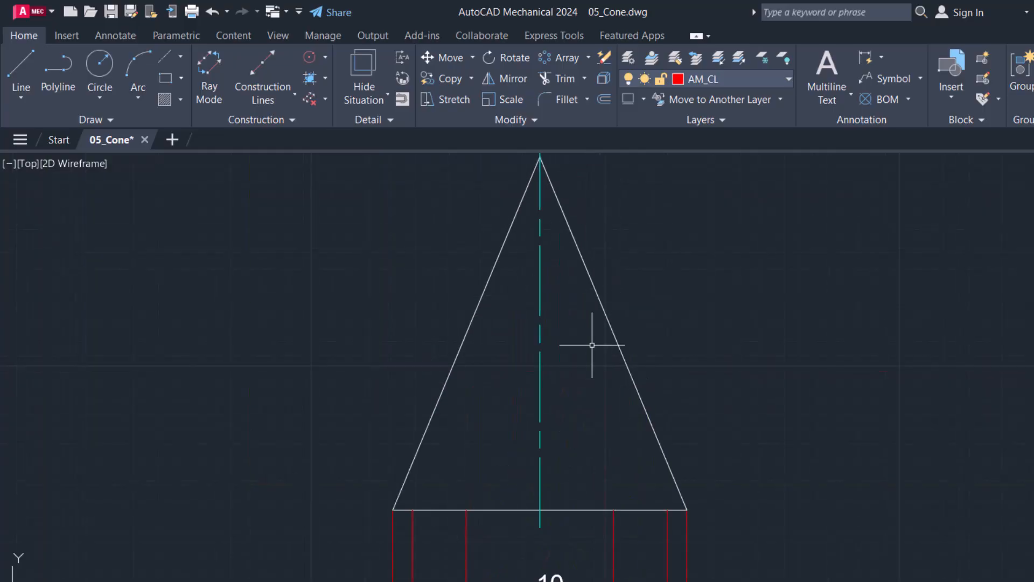
type("l")
key("Return")
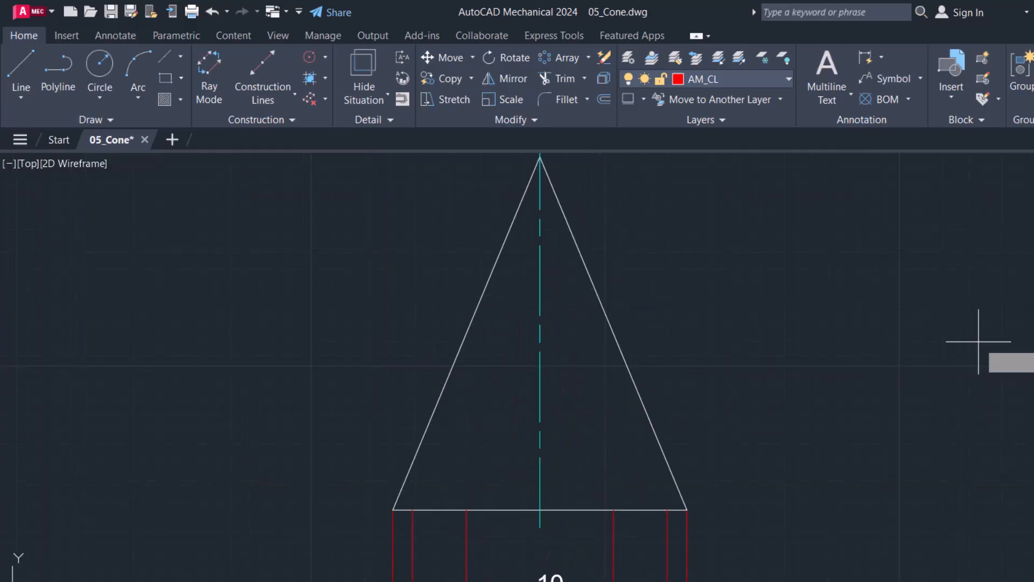
left_click(667, 510)
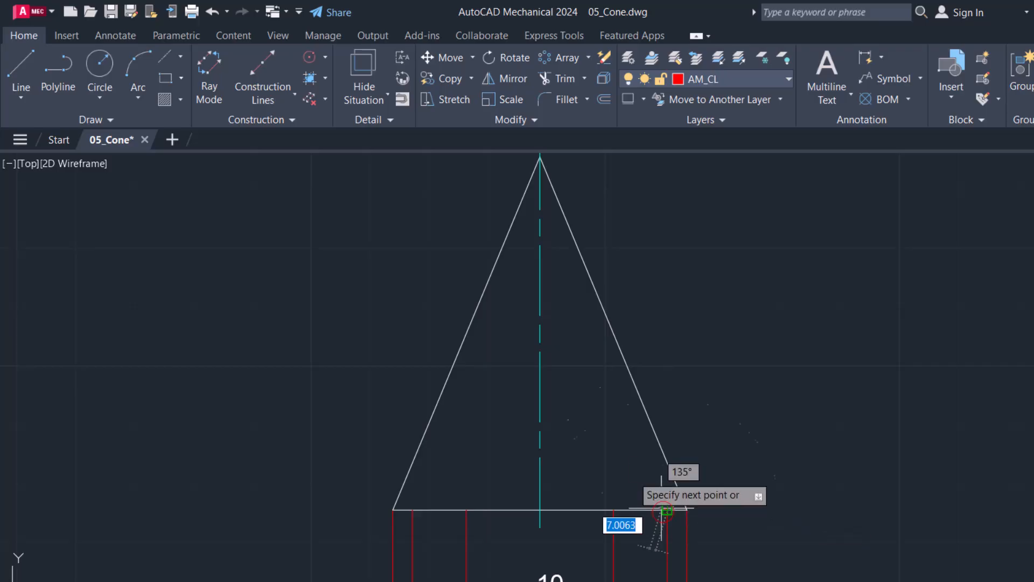
left_click(541, 157)
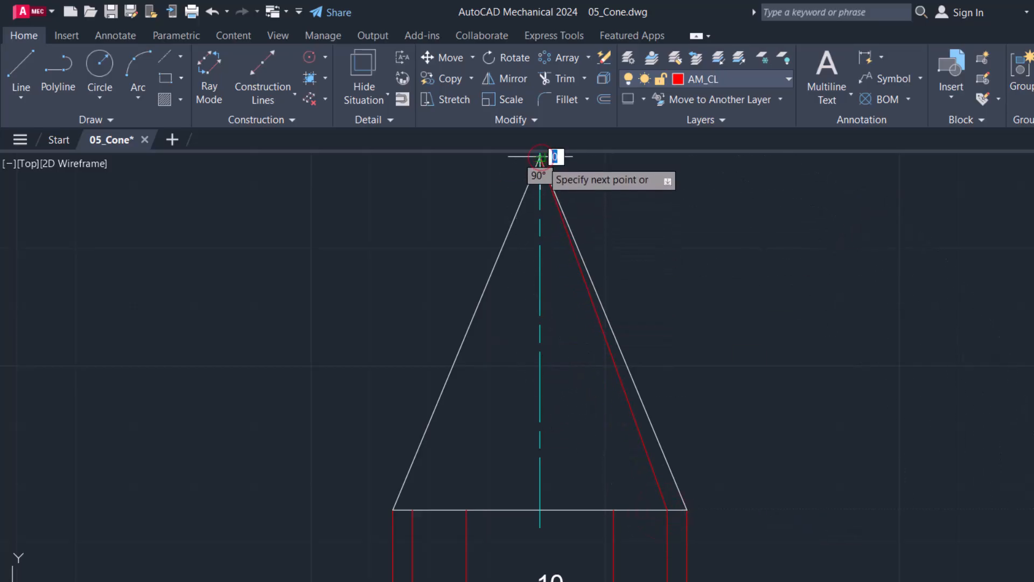
left_click(614, 510)
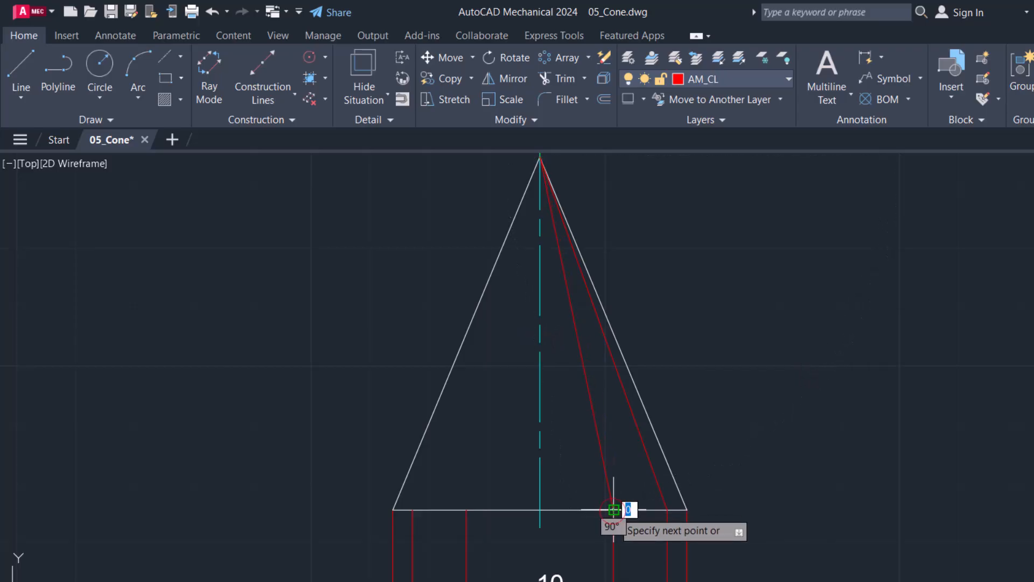
key("Return")
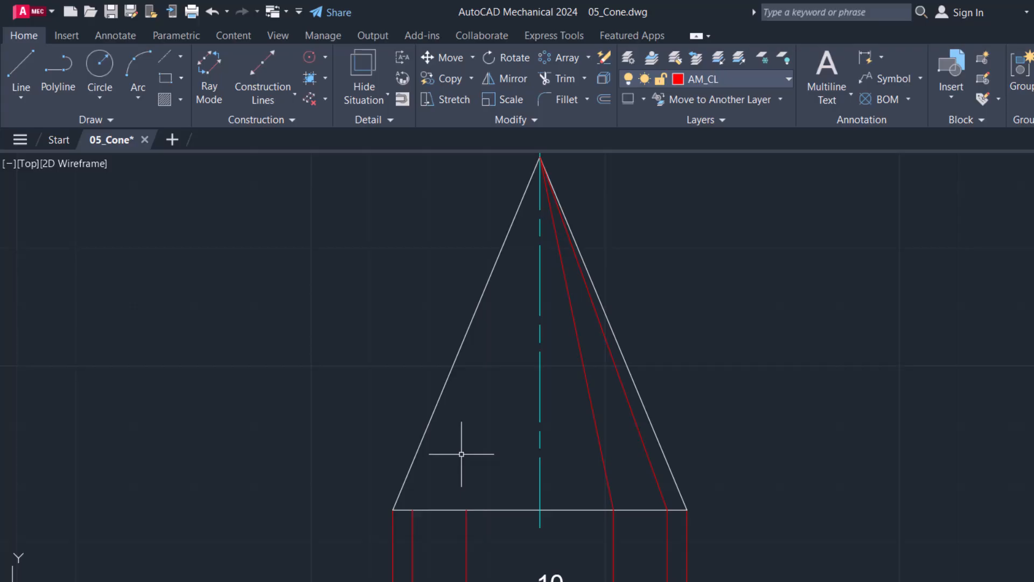
Step: Draw generator lines in the front view joining the base-line projections of points 3 and 2 to the cone's apex
key("Return")
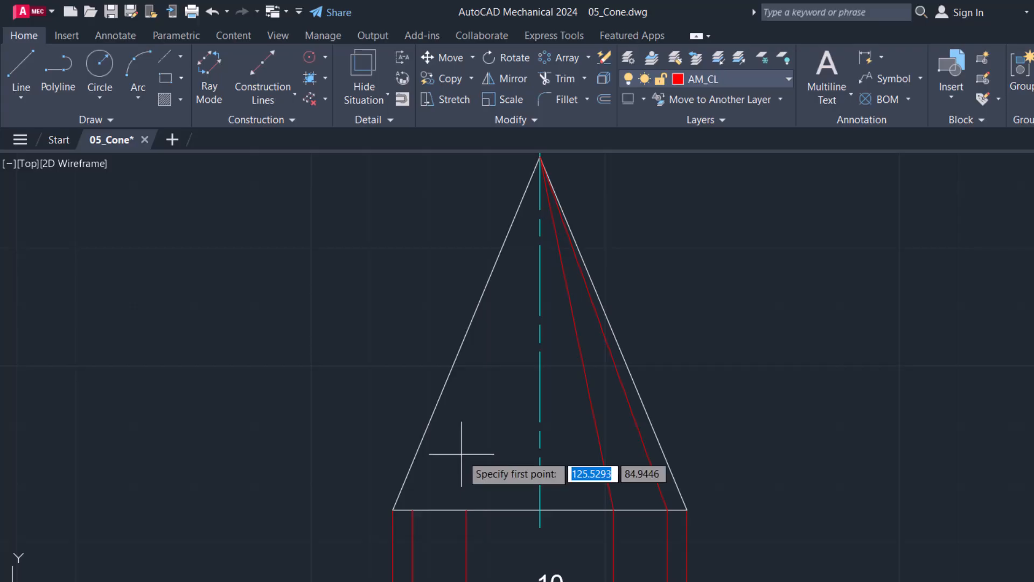
left_click(467, 510)
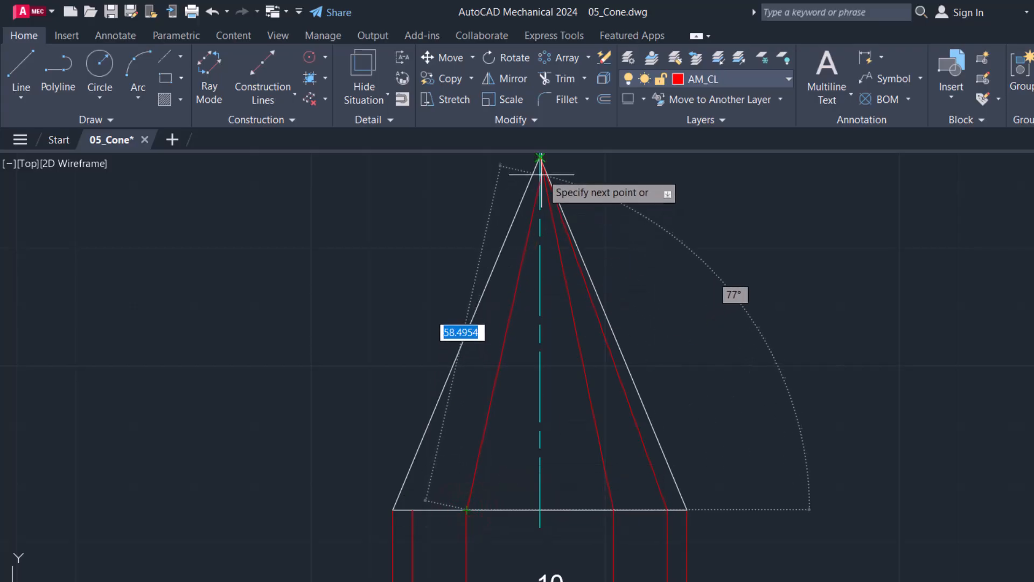
left_click(540, 157)
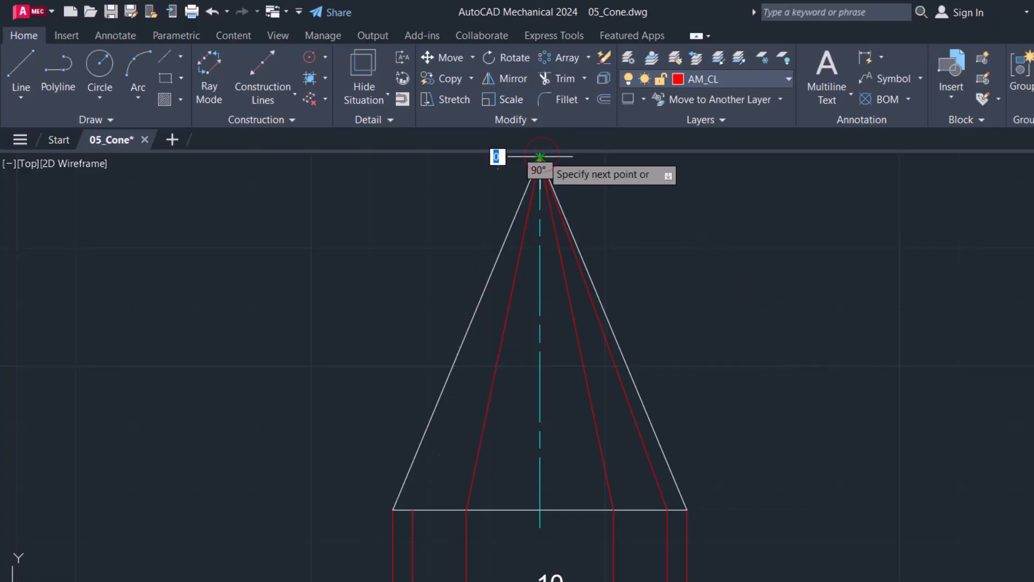
left_click(413, 508)
key("Escape")
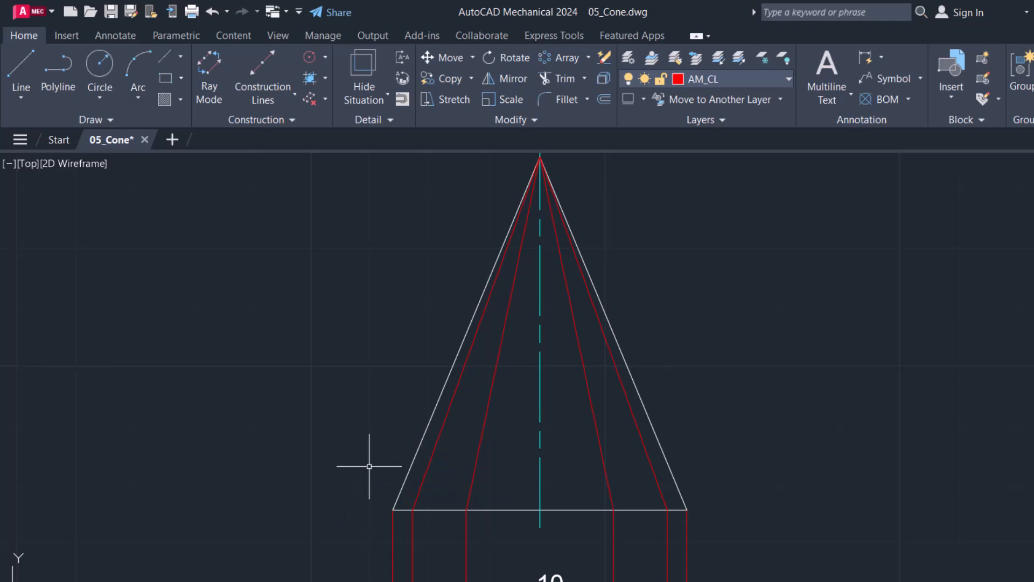
scroll(448, 508, "down", 6)
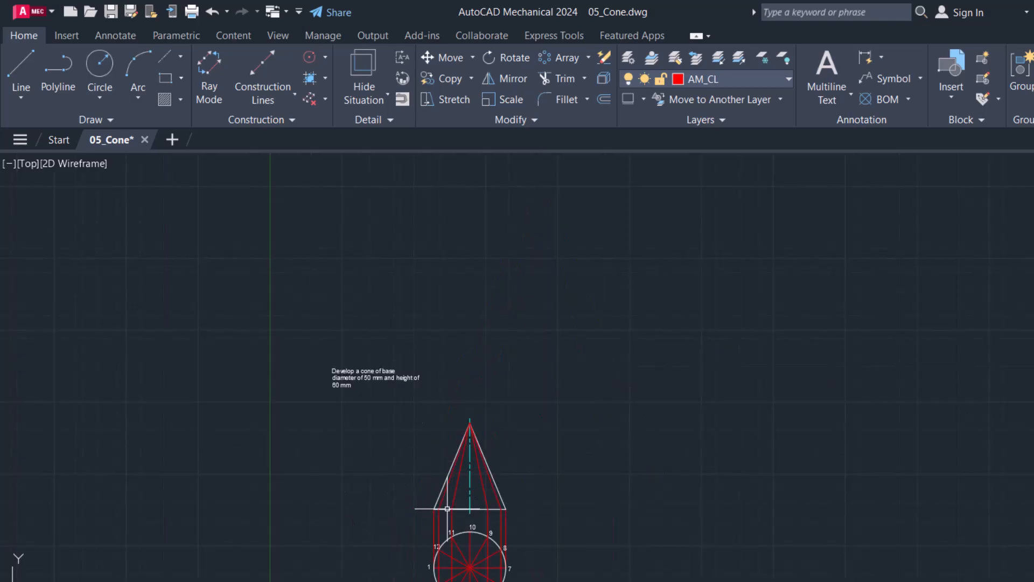
Step: Attach a leader note to the cone's left slant edge in the front view, with its bend point outside the cone
scroll(448, 565, "down", 2)
left_click(448, 565)
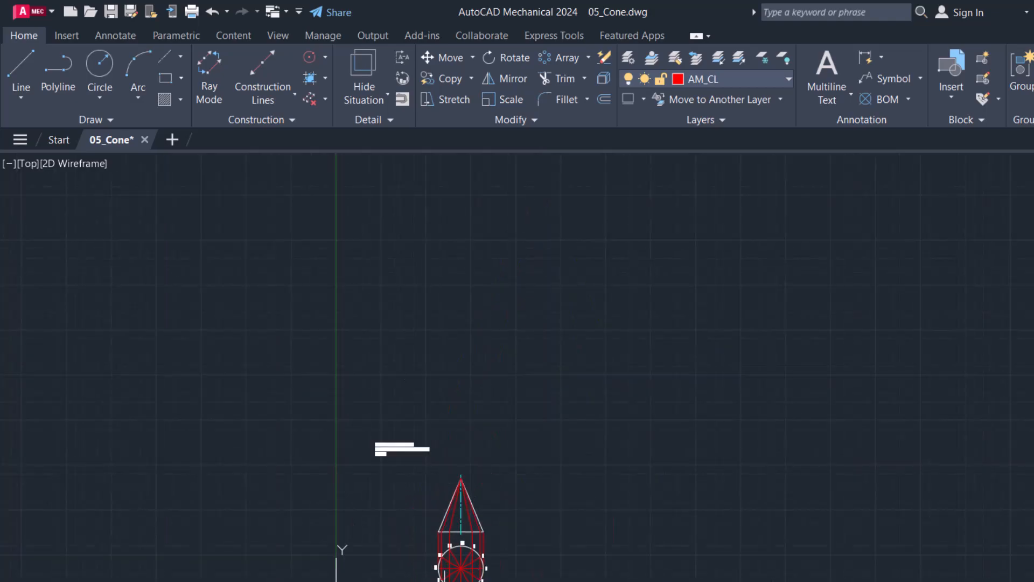
scroll(444, 581, "up", 5)
scroll(463, 538, "up", 2)
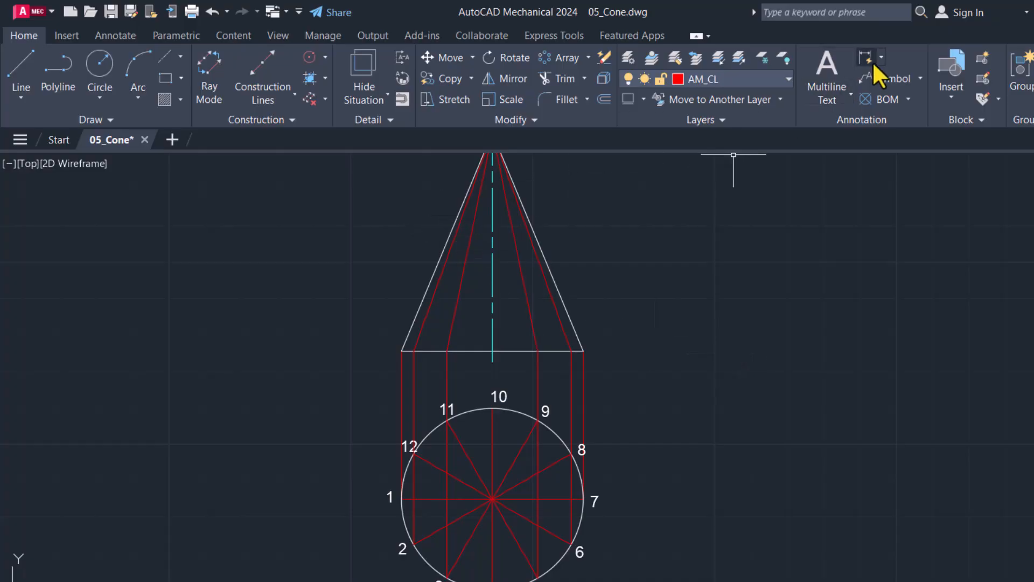
left_click(916, 76)
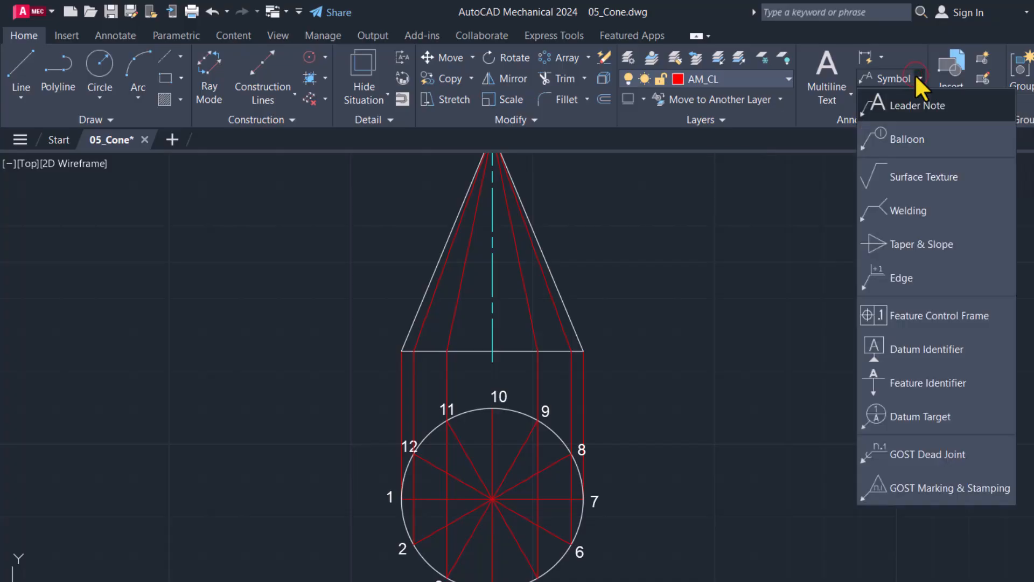
left_click(903, 103)
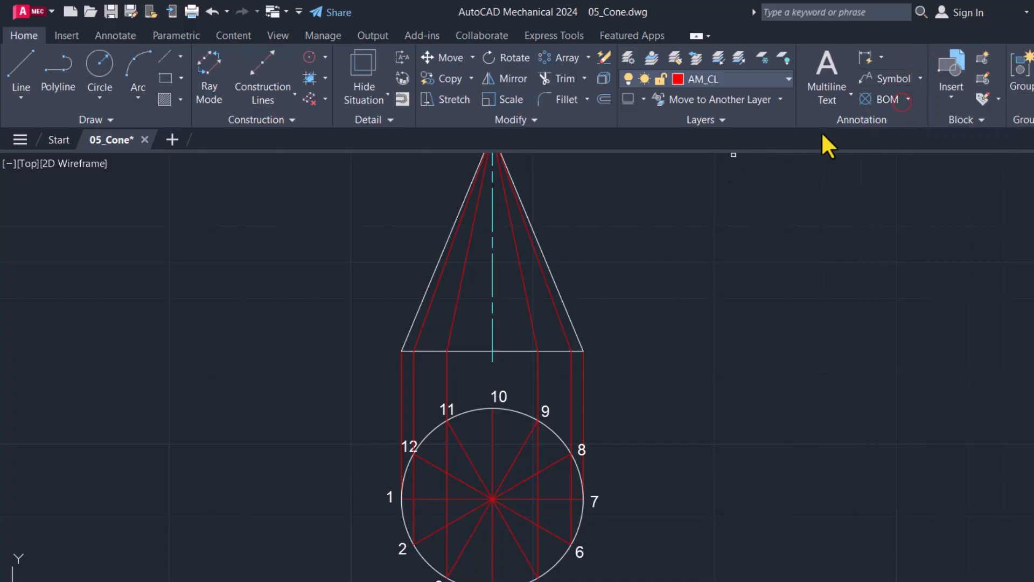
left_click(440, 254)
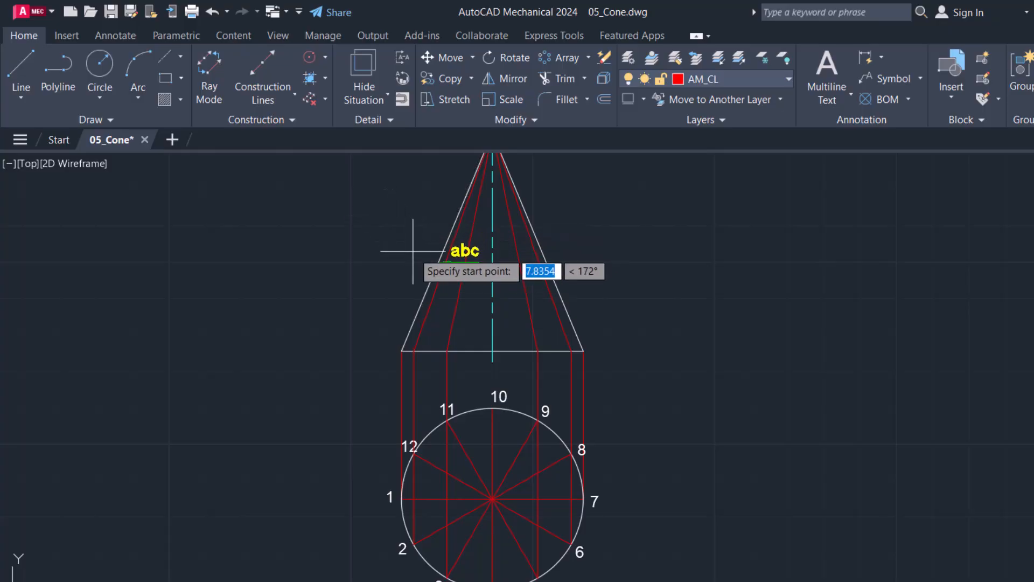
left_click(427, 226)
left_click(398, 212)
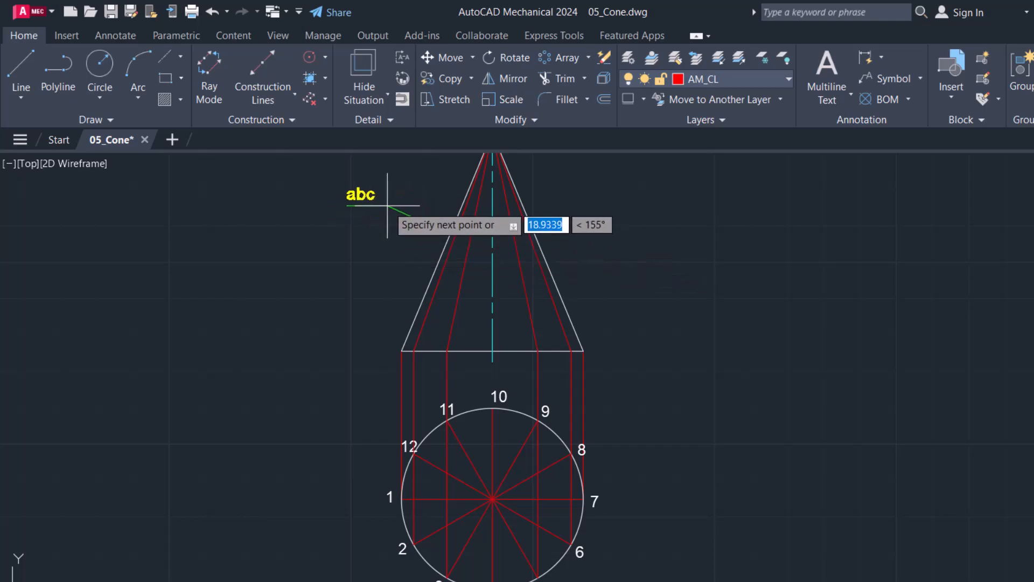
left_click(386, 199)
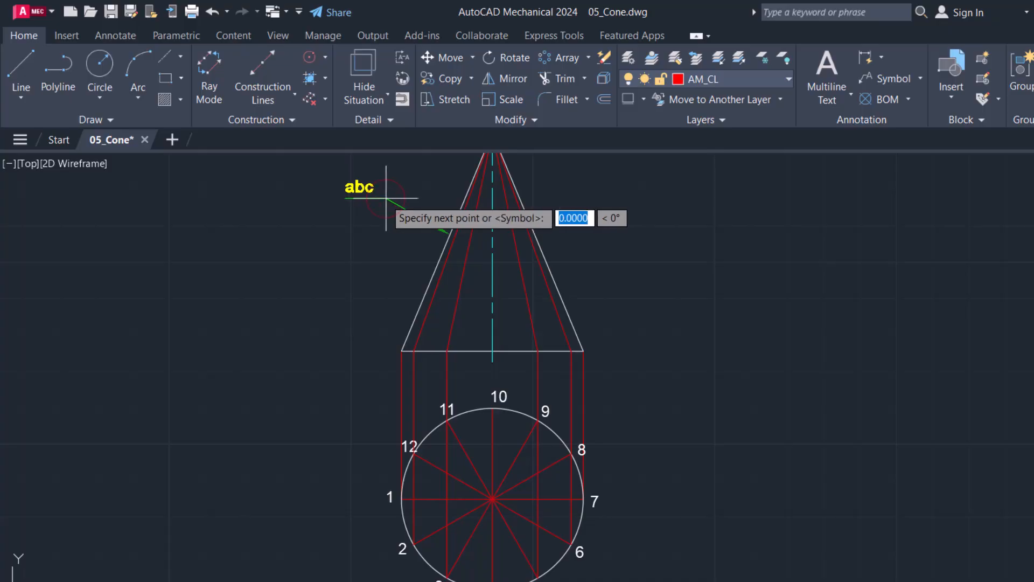
key("Return")
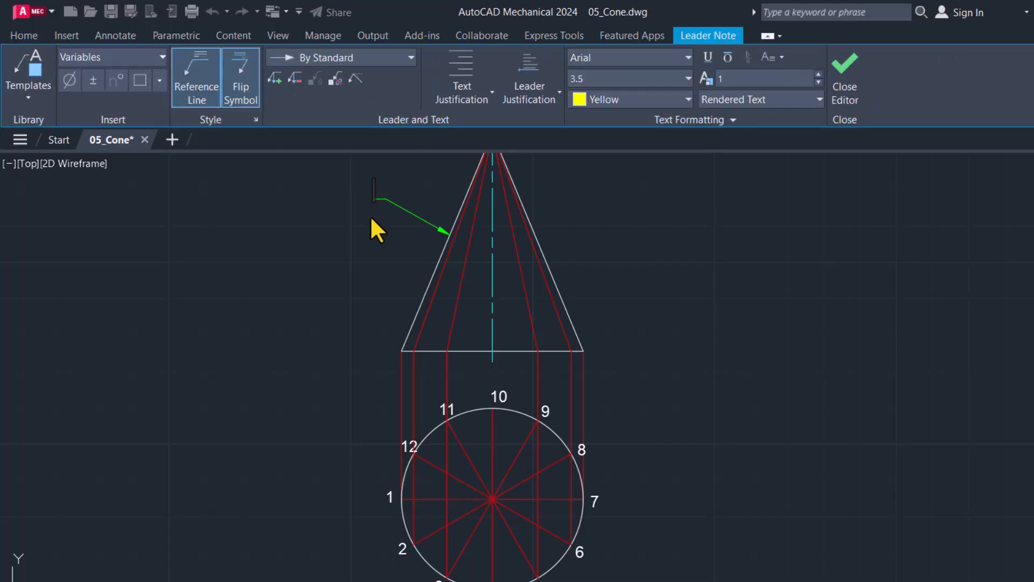
Step: Enter True Length as the leader note's text and finish the note
type("tr")
key("BackSpace")
key("BackSpace")
type("True")
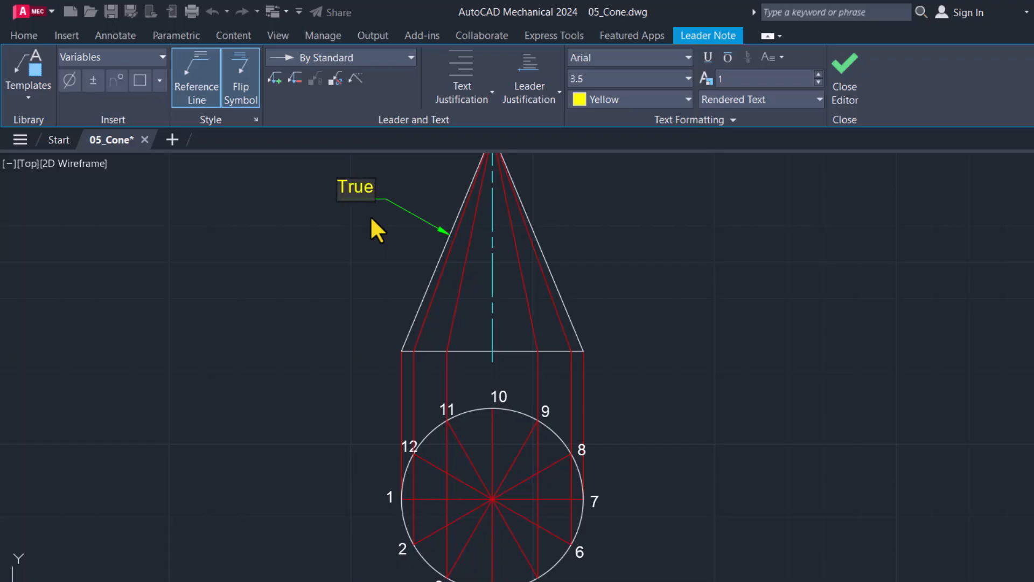
type(" l")
key("BackSpace")
type("L")
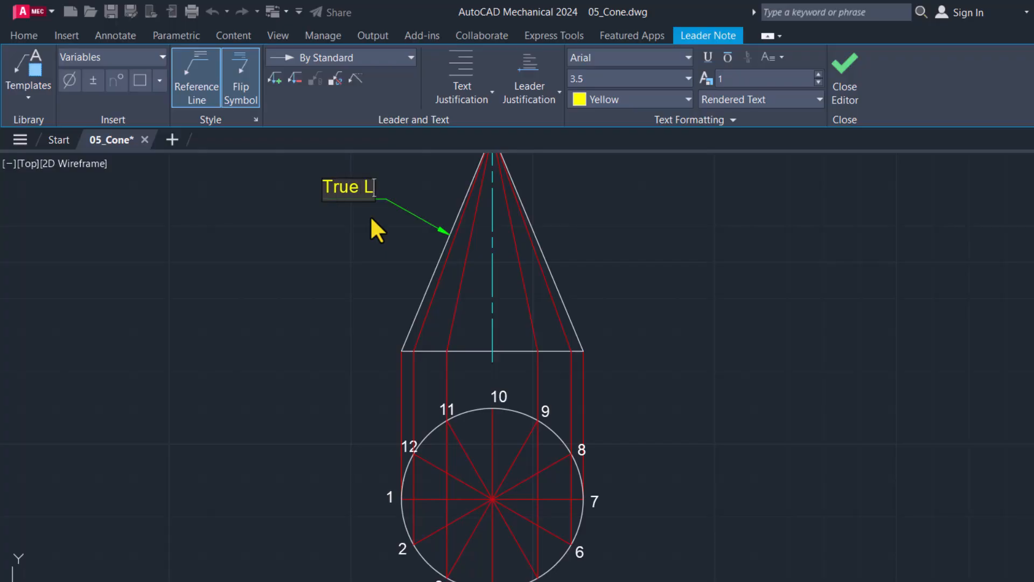
type("ength")
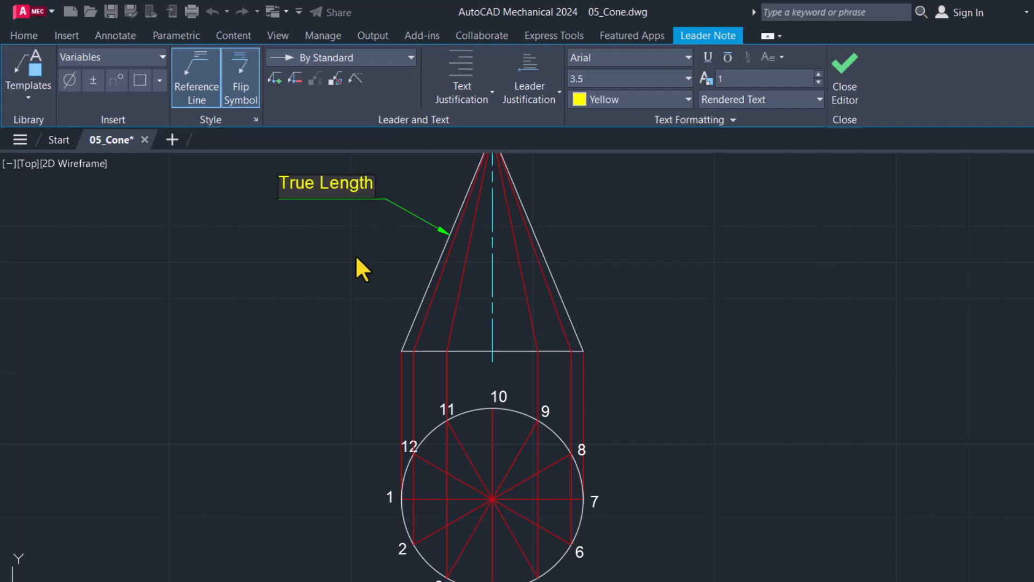
left_click(356, 256)
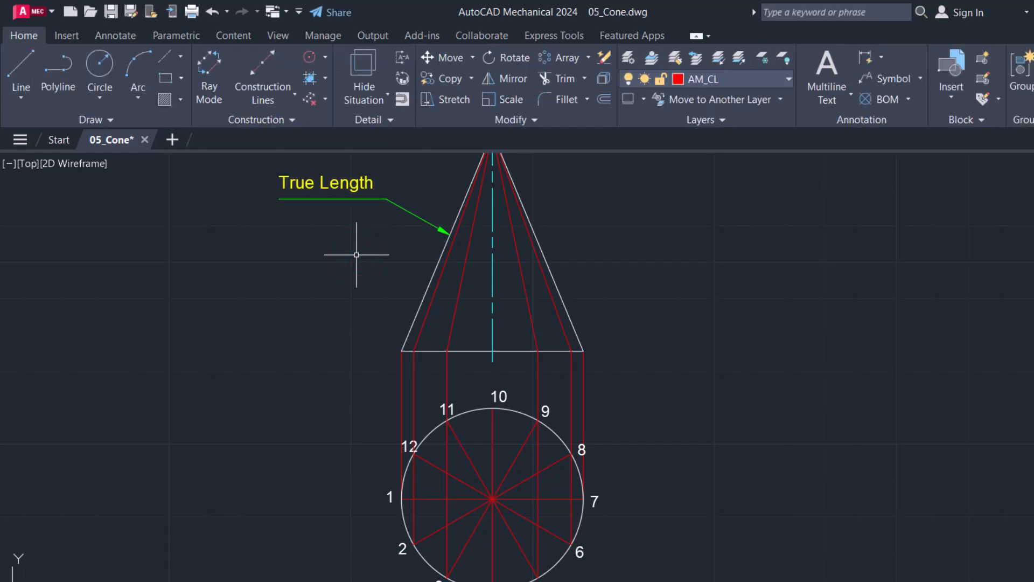
left_click(364, 199)
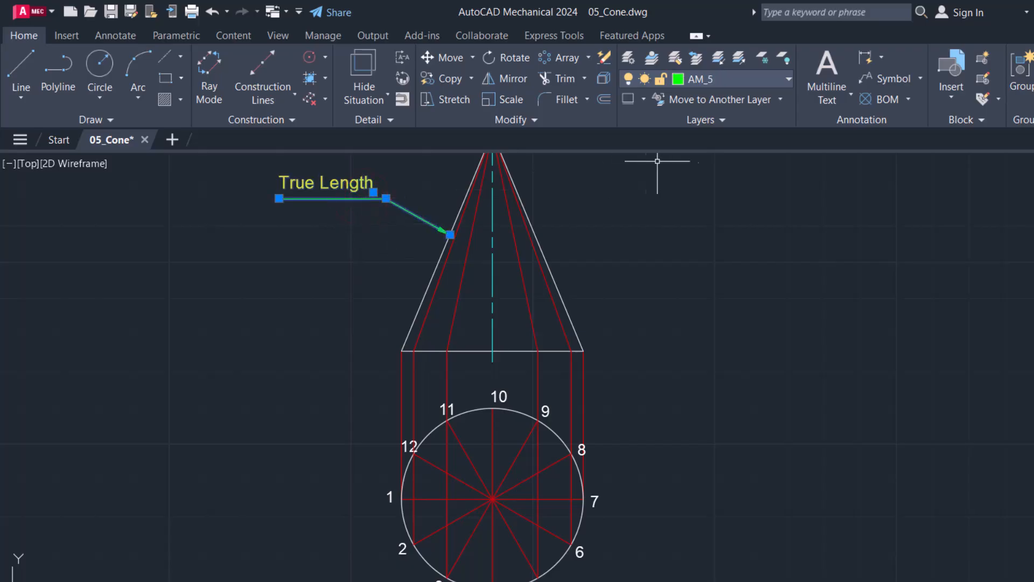
key("Escape")
Step: Check the length of the cone's right slant edge in the line's properties
middle_click_drag(565, 229, 561, 257)
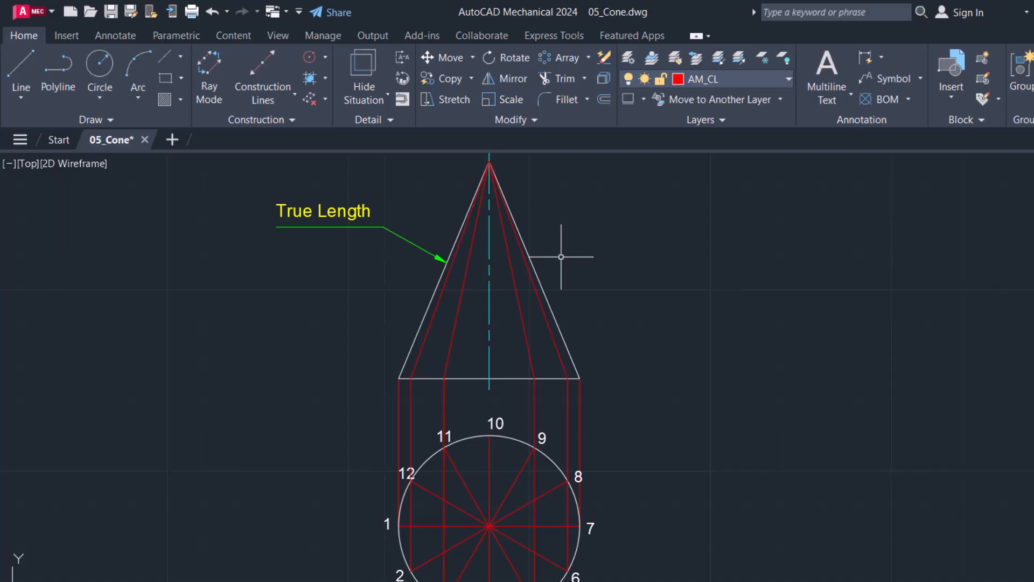
left_click(547, 295)
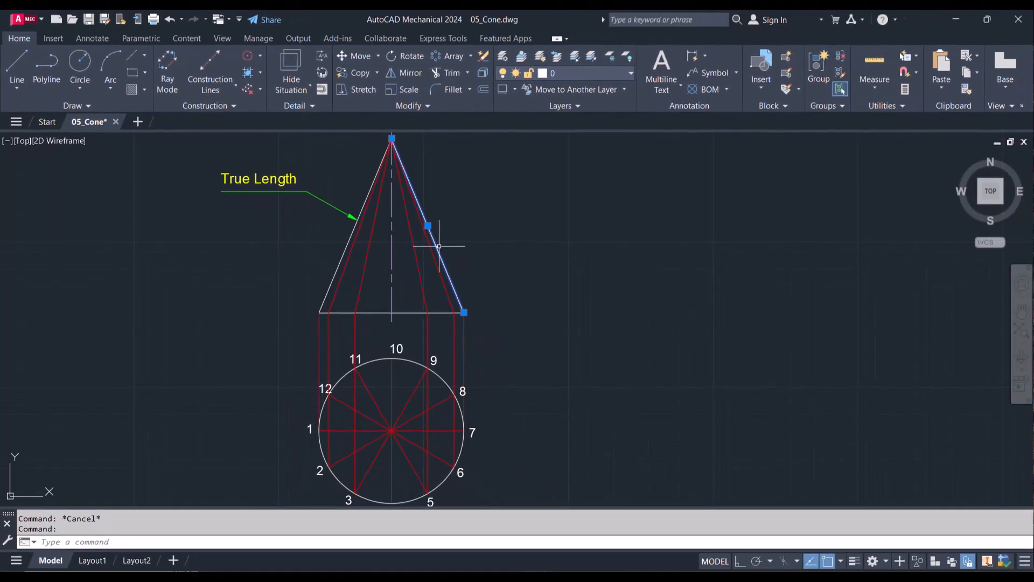
right_click(439, 247)
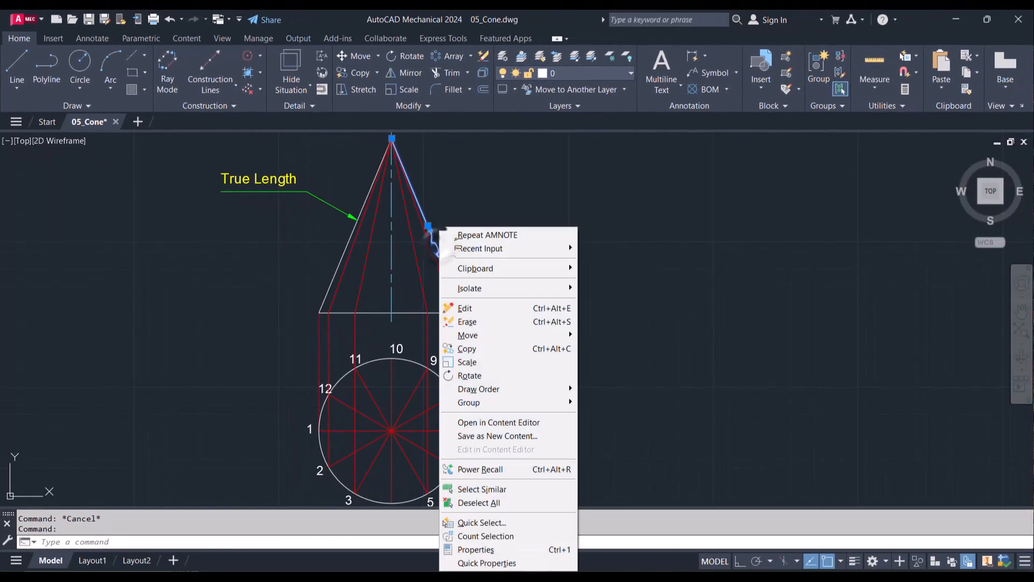
left_click(499, 548)
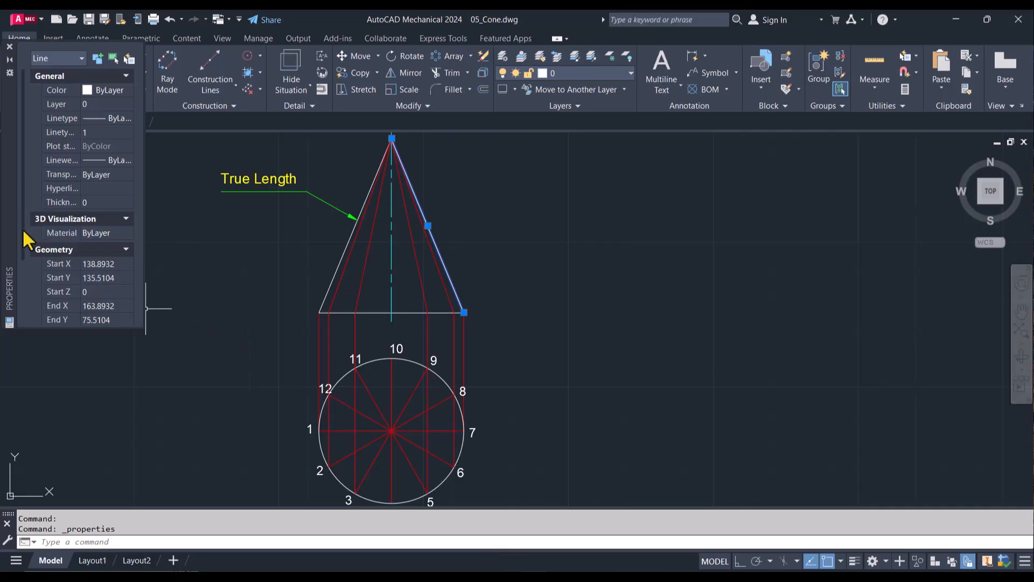
left_click_drag(23, 231, 19, 325)
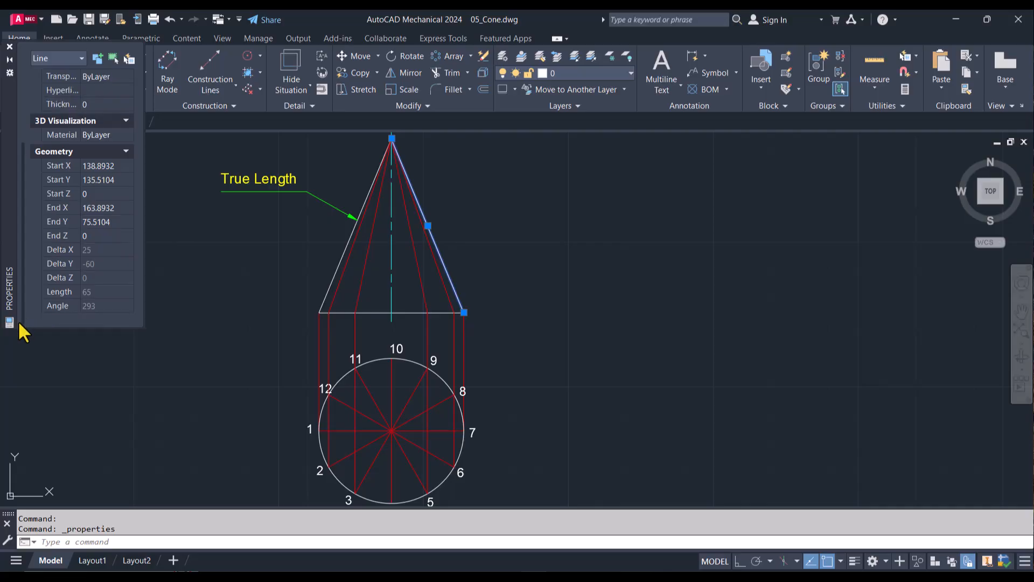
left_click(95, 296)
left_click(10, 47)
key("Escape")
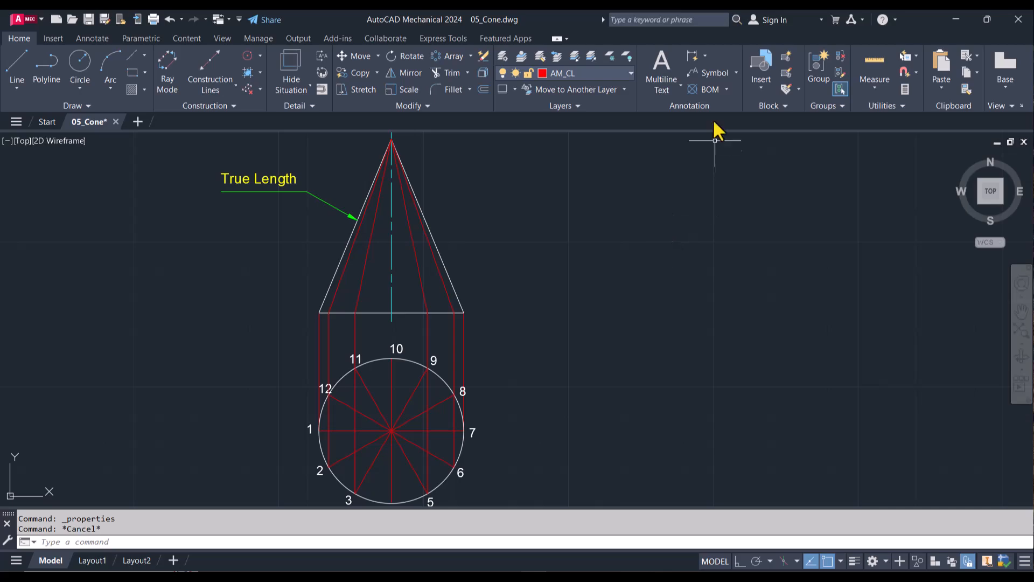
Step: Verify the right slant edge's length with the Quick measure tool
left_click(874, 62)
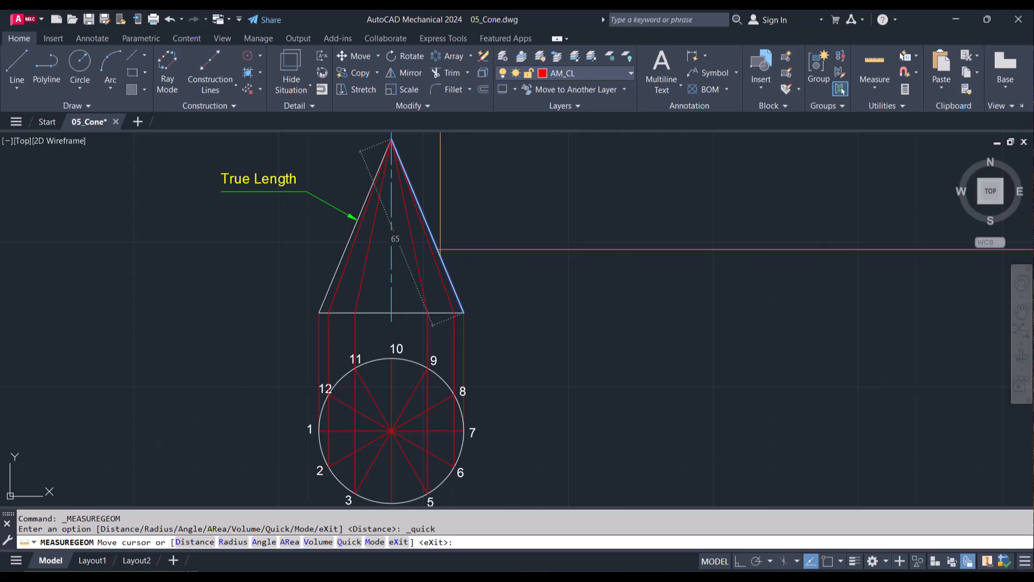
key("Escape")
key("Escape")
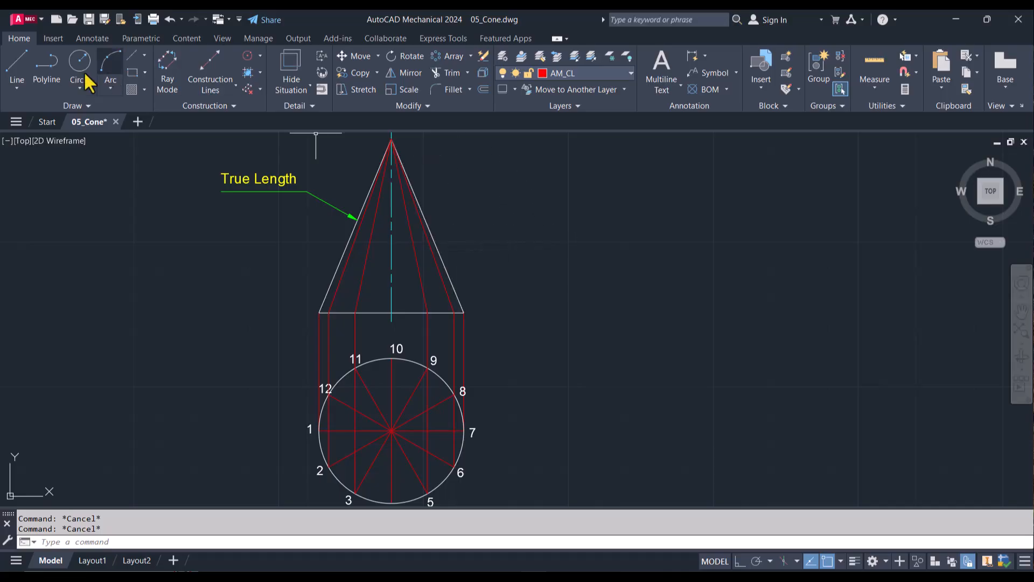
Step: Make layer 0 the current layer and cancel the line already started
left_click(18, 67)
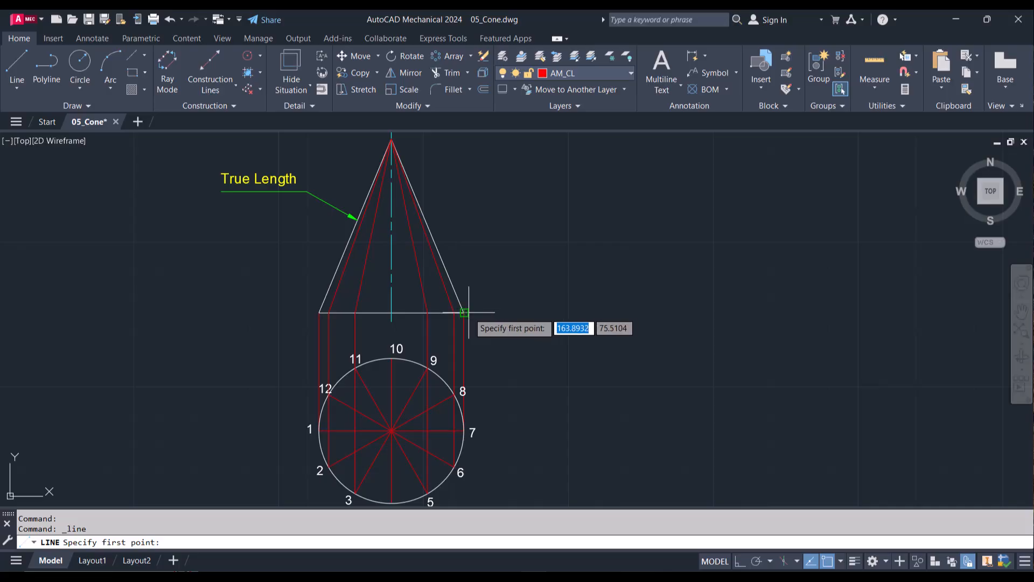
left_click(537, 312)
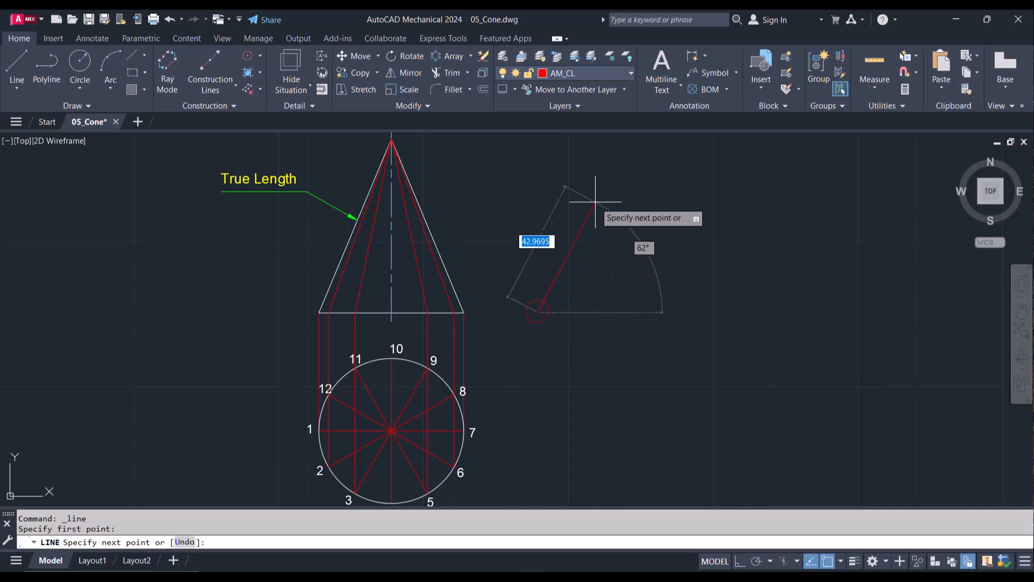
left_click(599, 73)
left_click(580, 90)
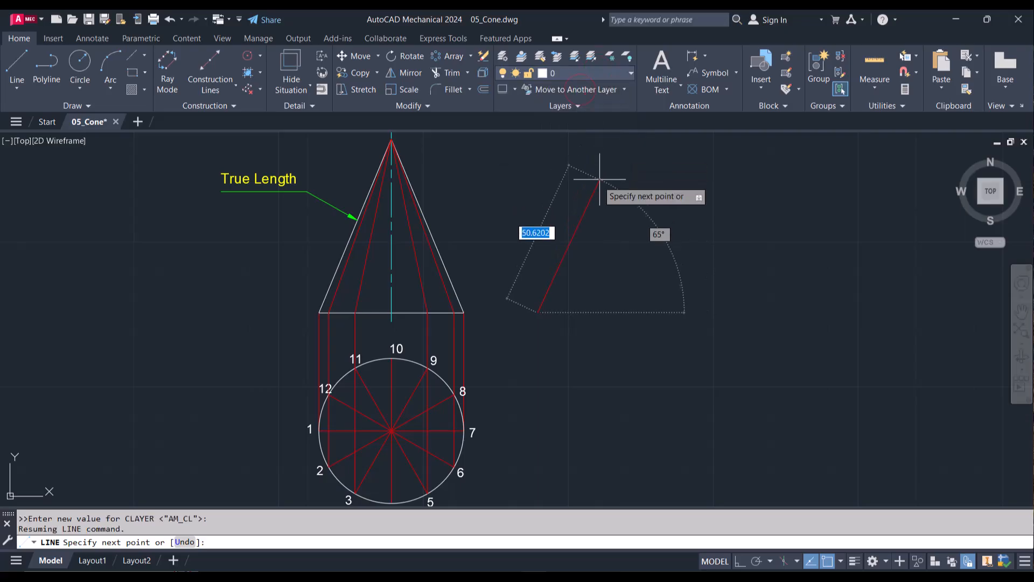
key("Escape")
Step: Draw a 65 mm line rising at about 65° to the right of the front view, starting level with the cone's base line
type("L")
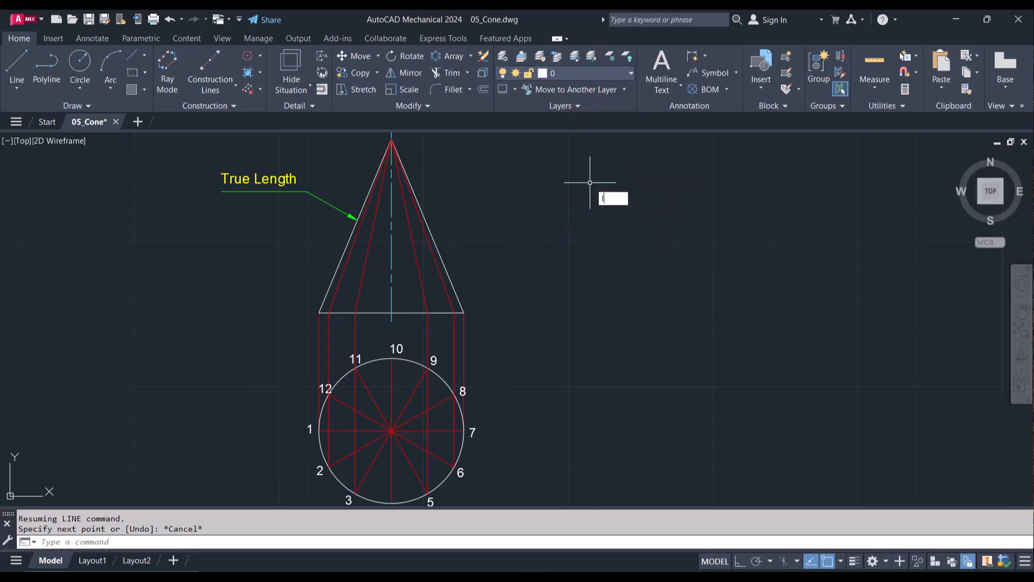
key("Return")
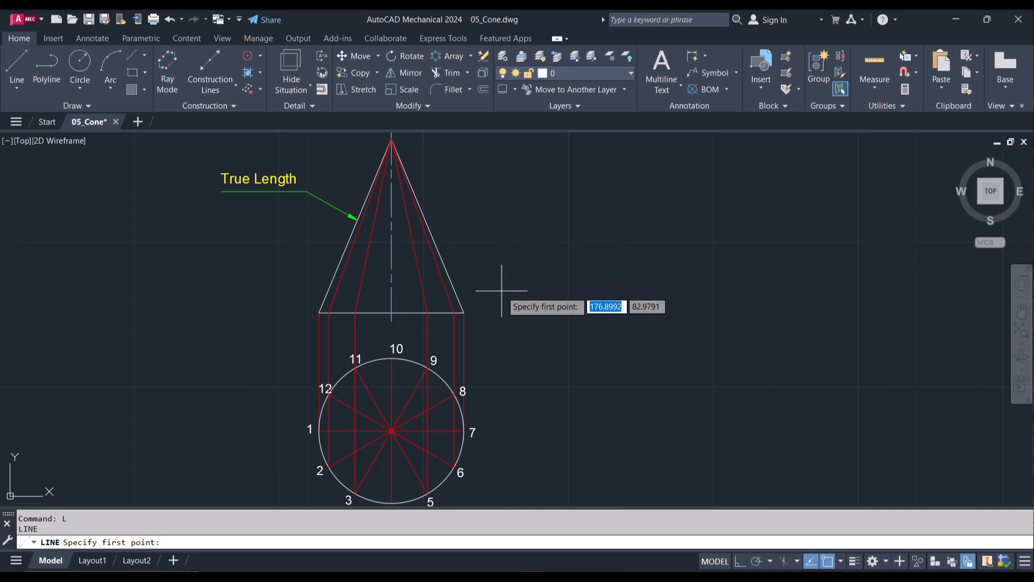
scroll(501, 291, "down", 2)
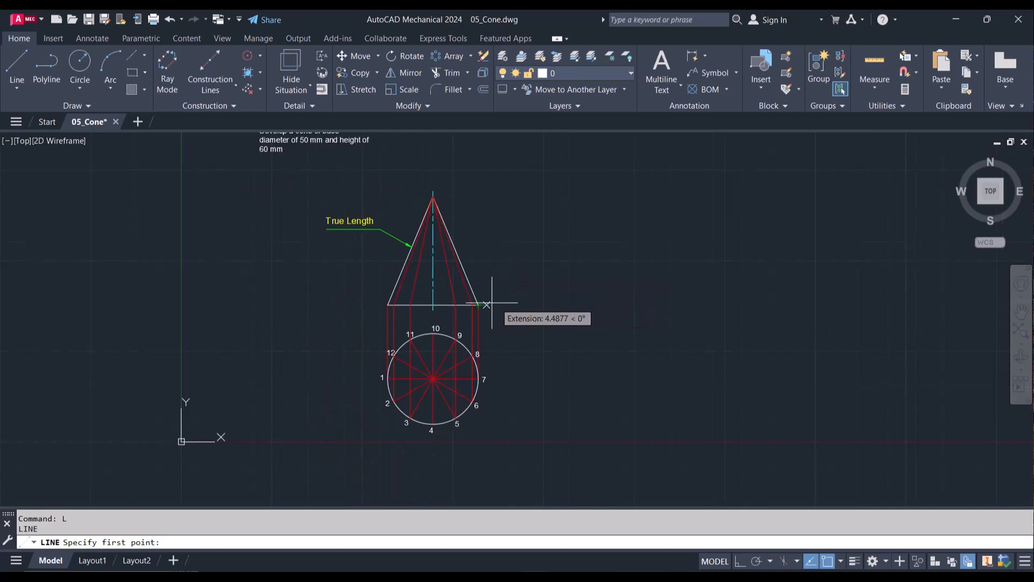
left_click(498, 305)
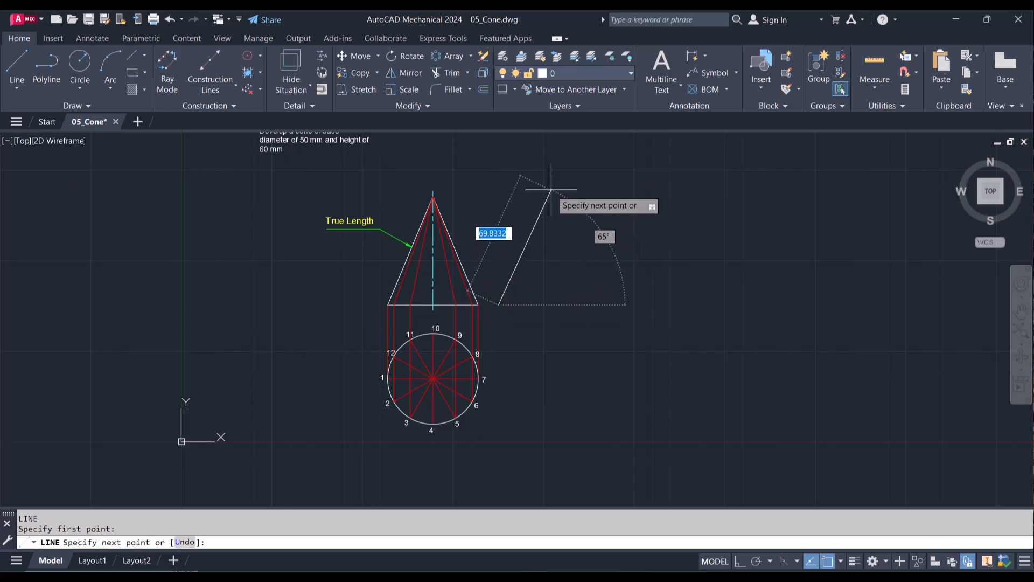
type("65")
key("Return")
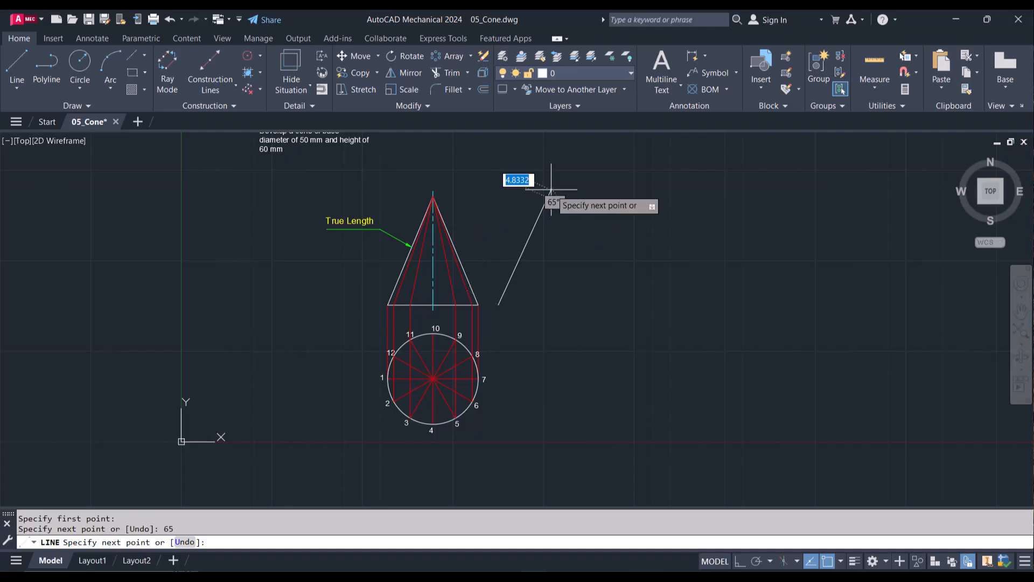
key("Escape")
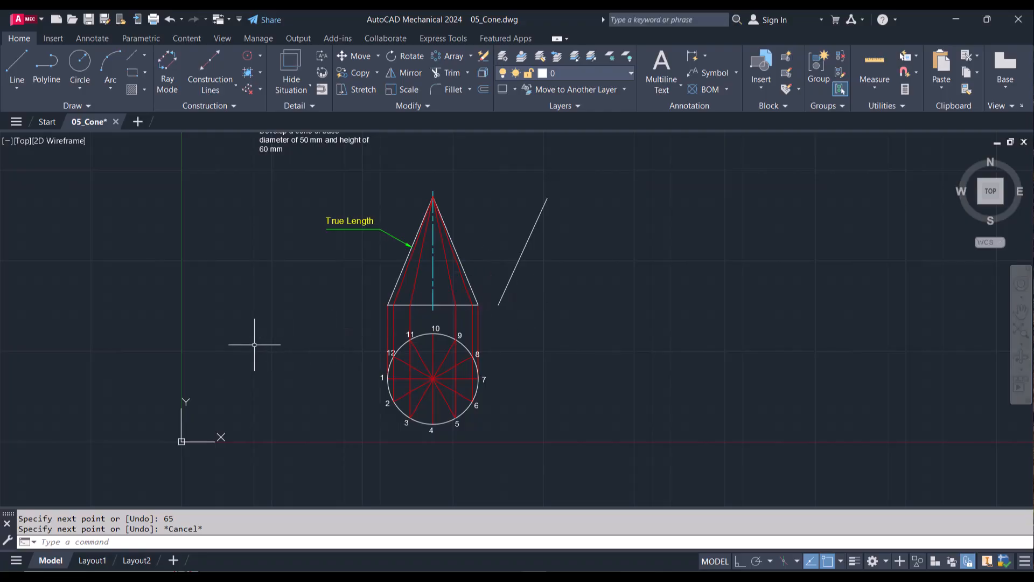
Step: Open the QuickCalc calculator and divide the 25 mm base radius by the 65 mm slant length
type("QC")
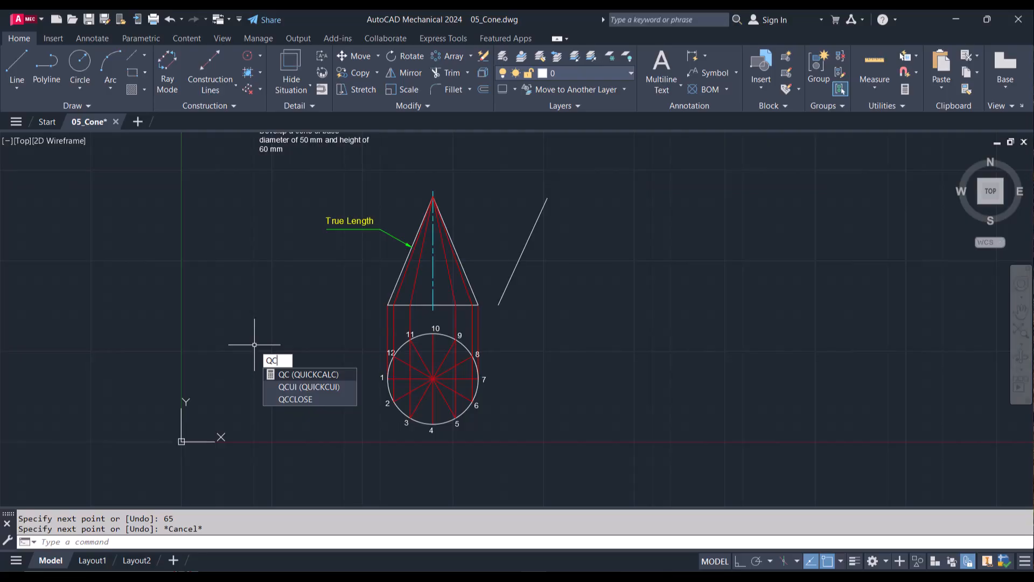
key("Return")
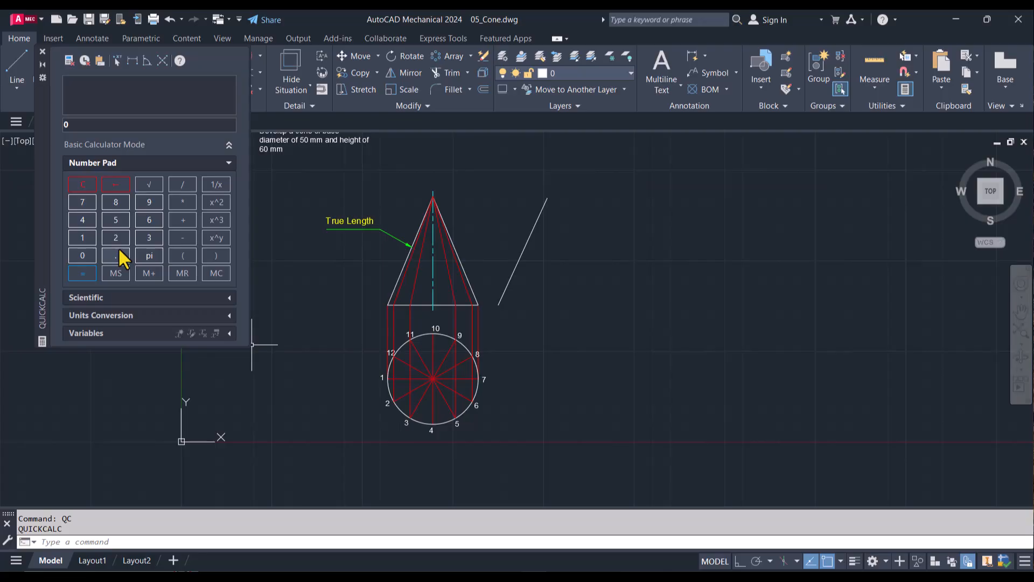
type("25")
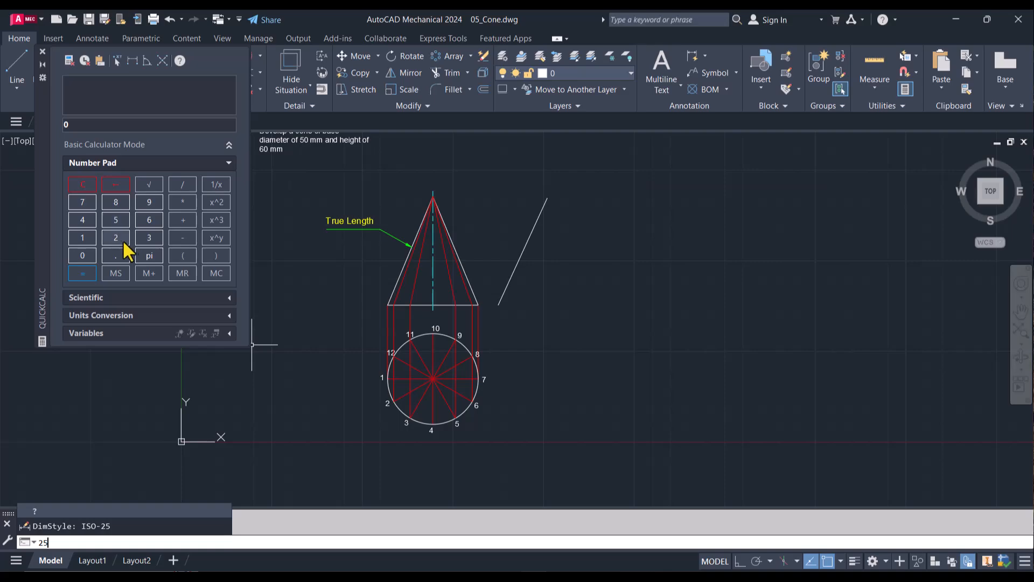
left_click(115, 237)
left_click(115, 221)
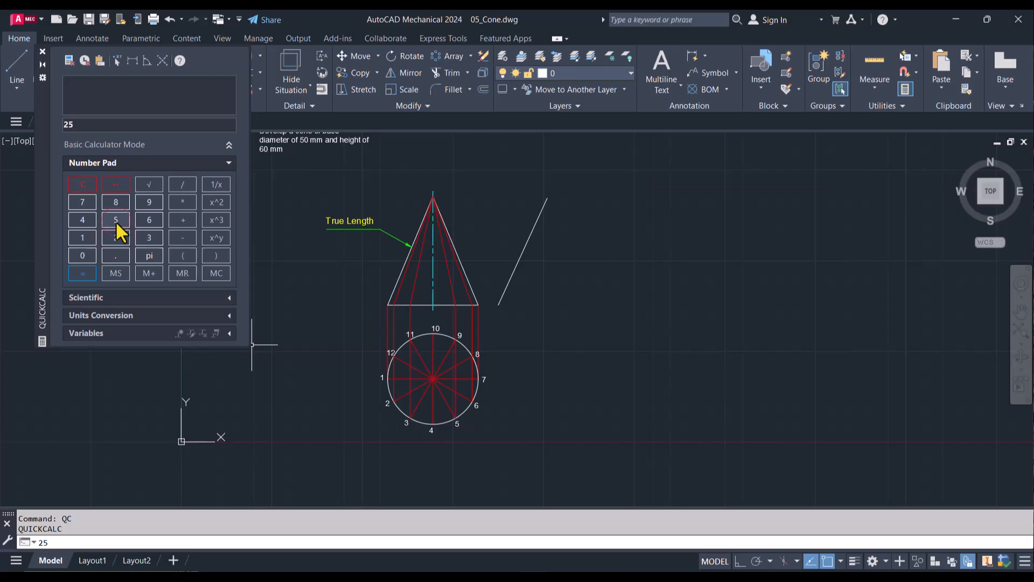
left_click(183, 185)
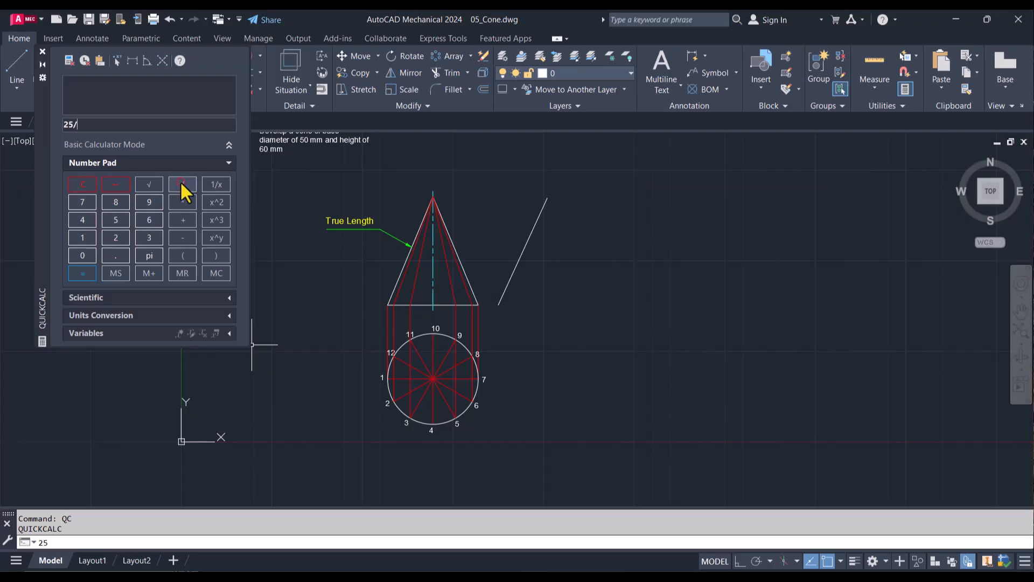
left_click(150, 220)
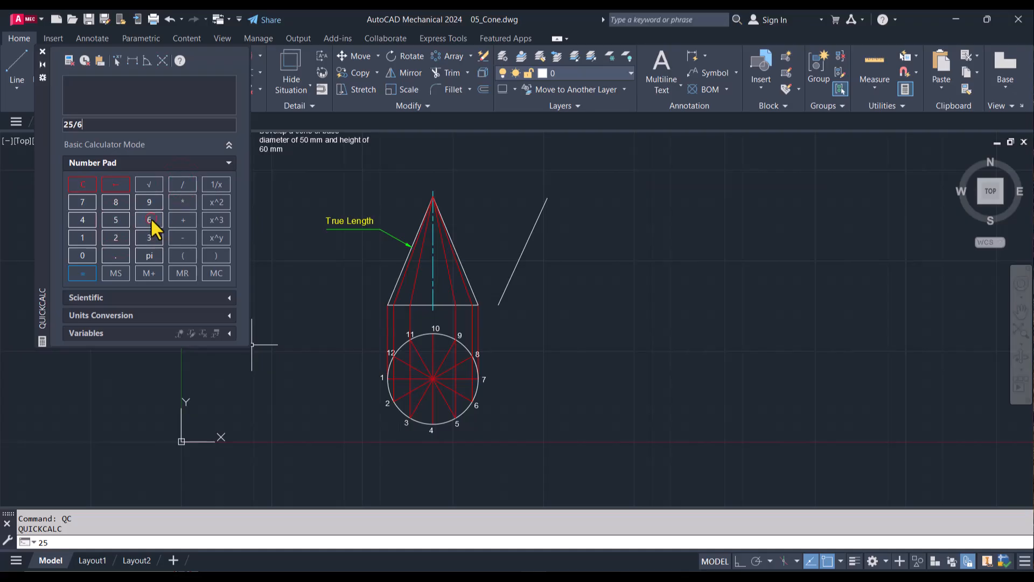
left_click(121, 216)
left_click(82, 273)
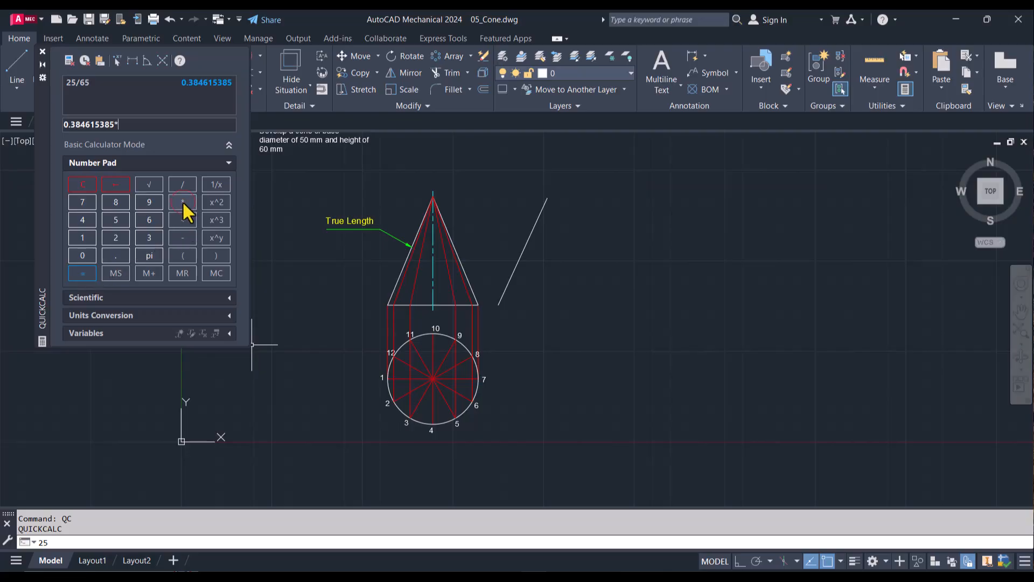
Step: Multiply the quotient by 360 to get the development's sector angle, and collapse the calculator palette
left_click(151, 239)
left_click(150, 222)
left_click(83, 256)
left_click(83, 273)
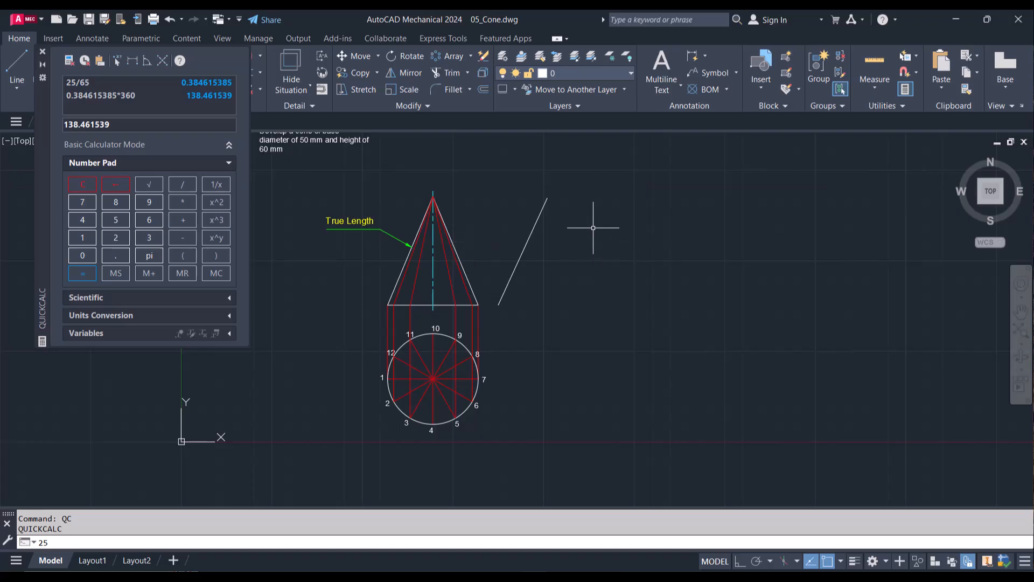
left_click(42, 65)
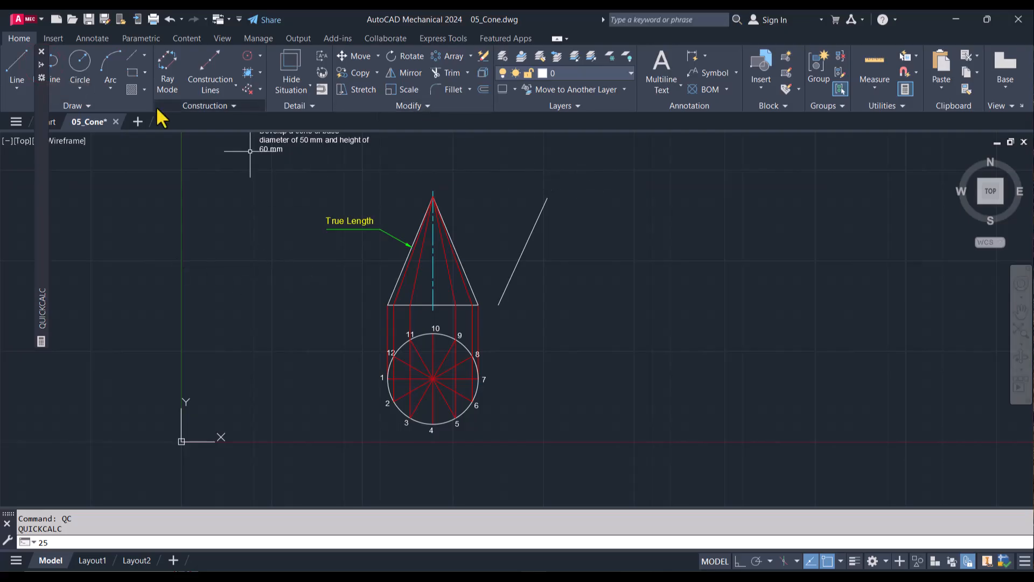
Step: Draw a 65 mm line from the upper end of the separate slanted line, sloping down to the right at about 42°
left_click(17, 70)
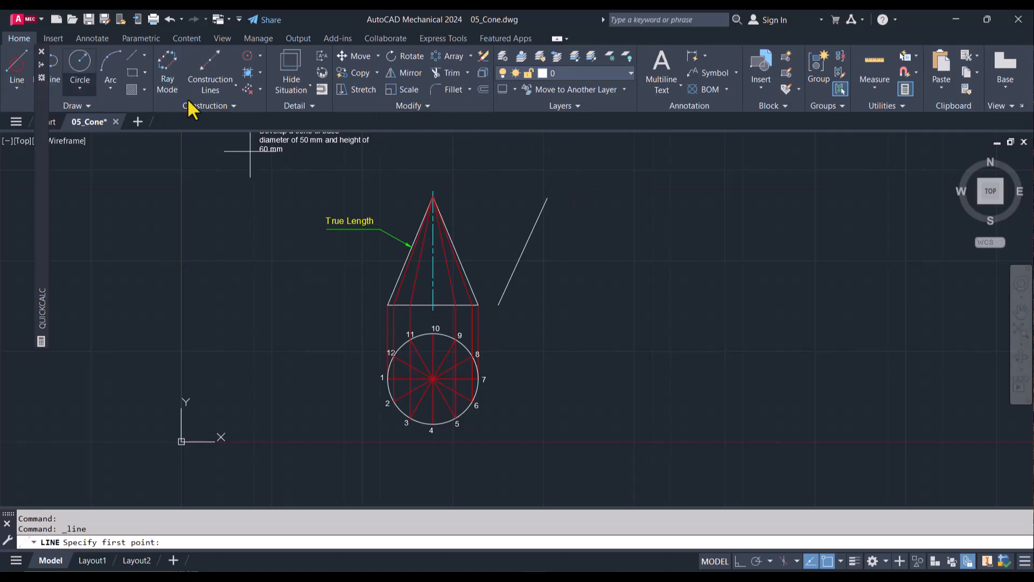
left_click(547, 198)
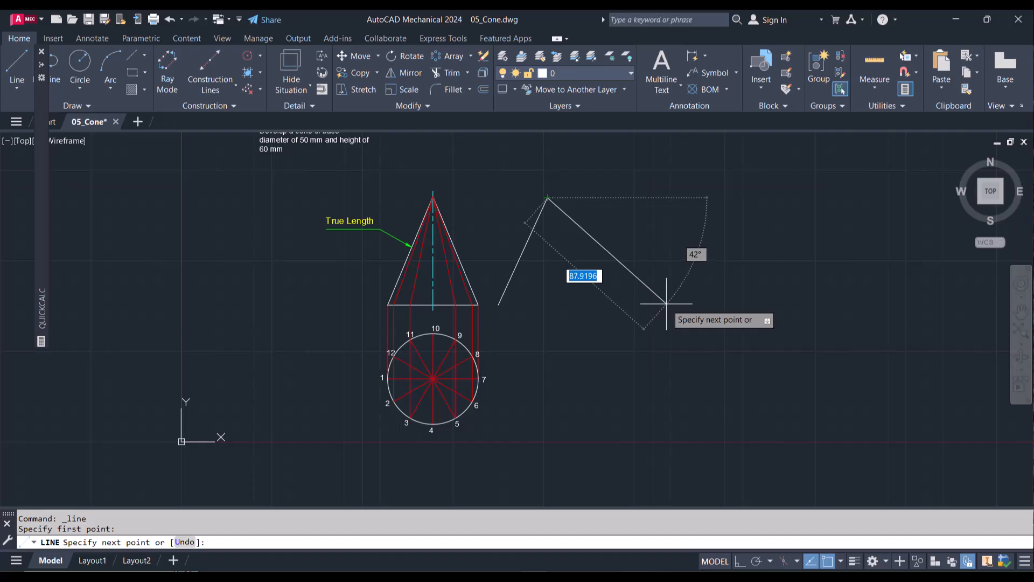
left_click(572, 276)
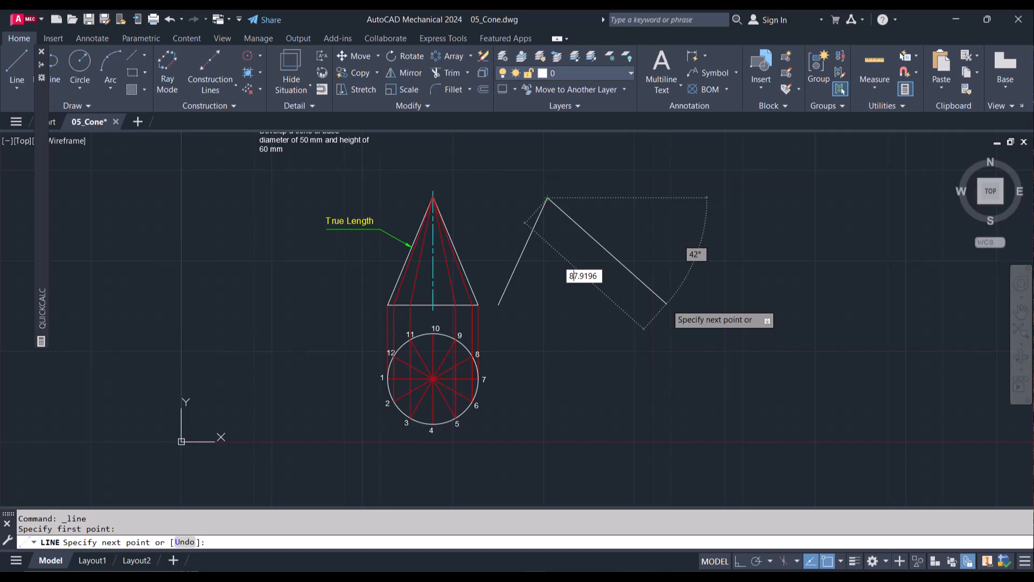
key("Tab")
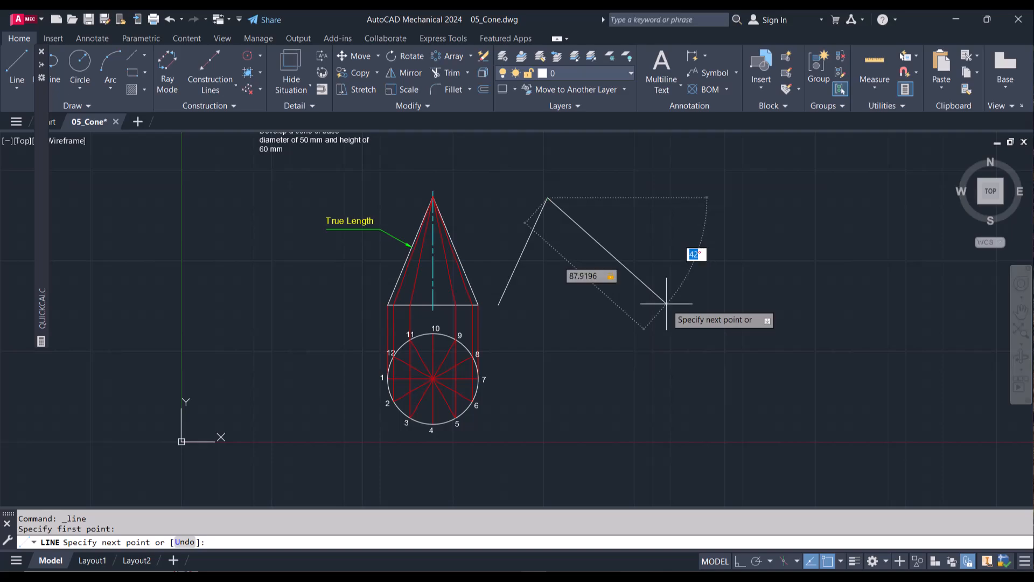
key("Tab")
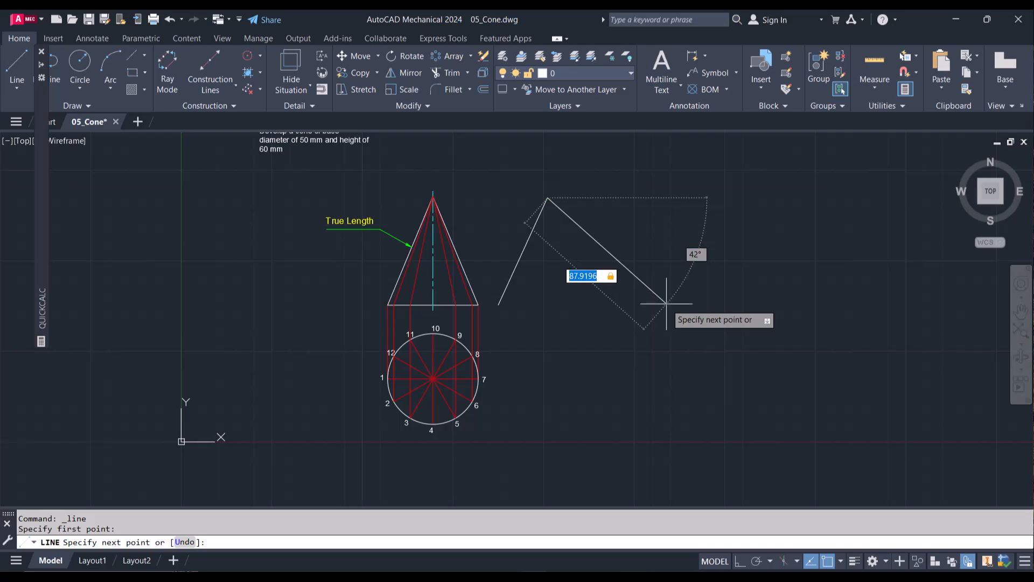
type("65")
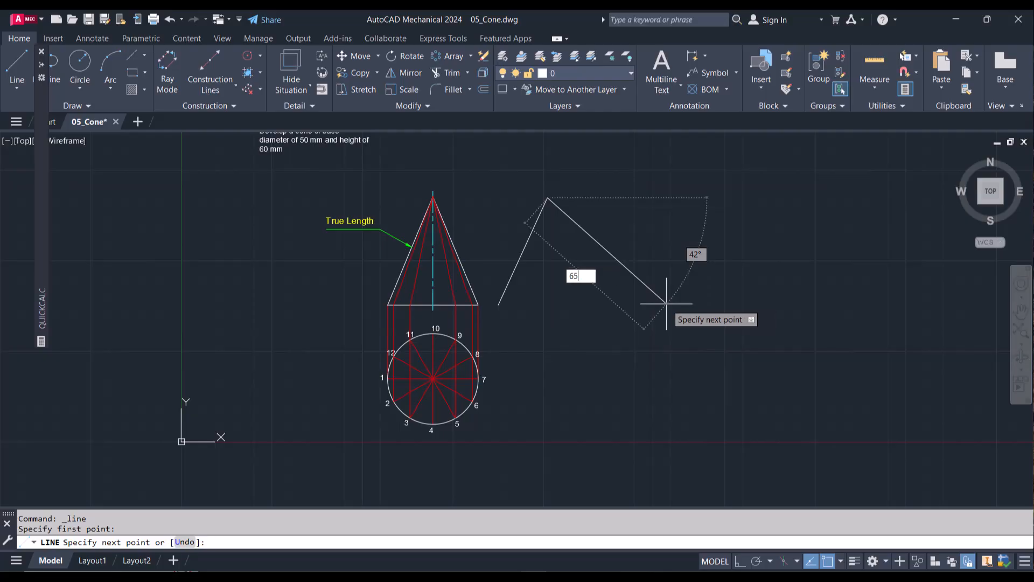
key("Return")
key("Escape")
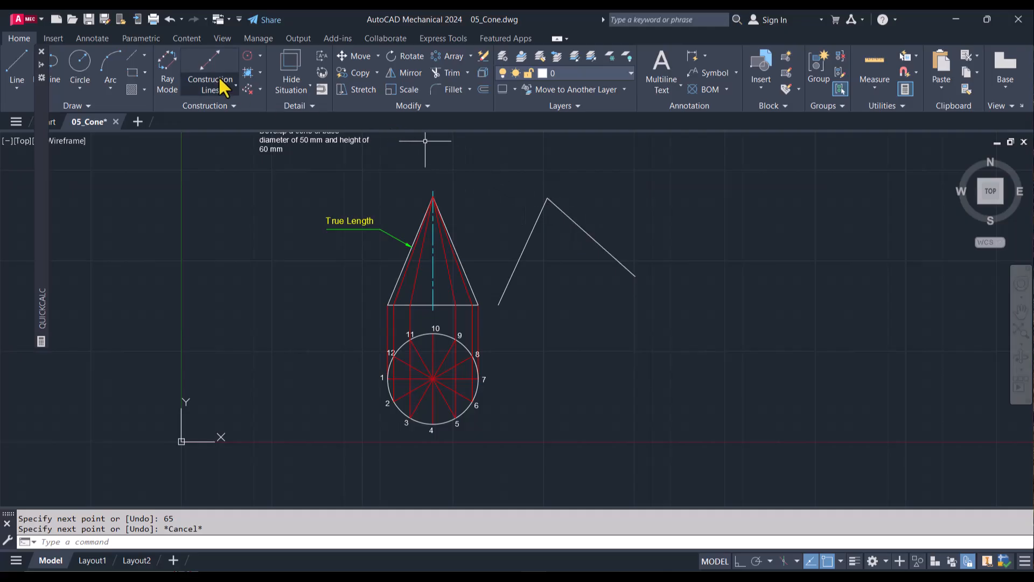
left_click(141, 39)
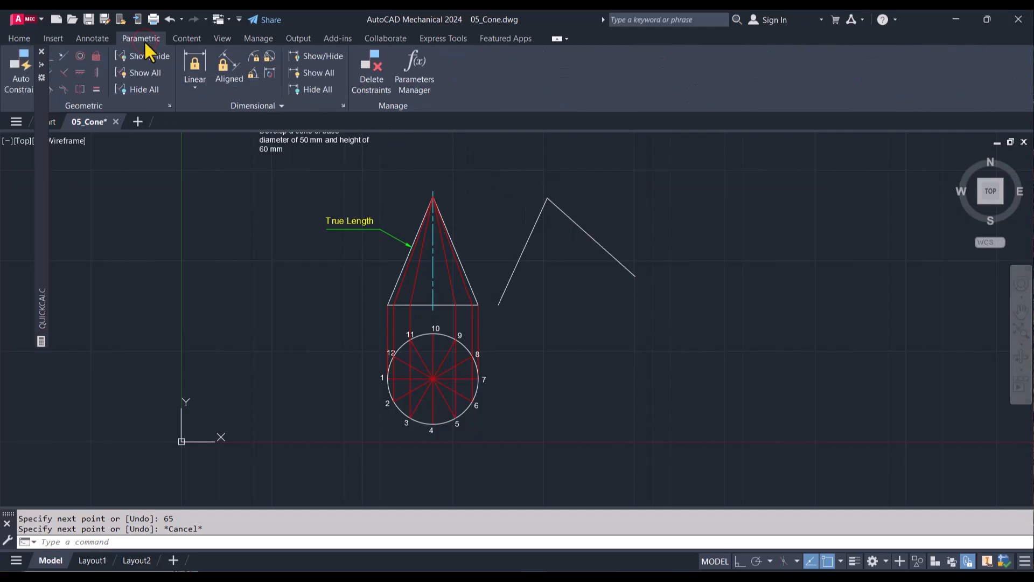
left_click(251, 75)
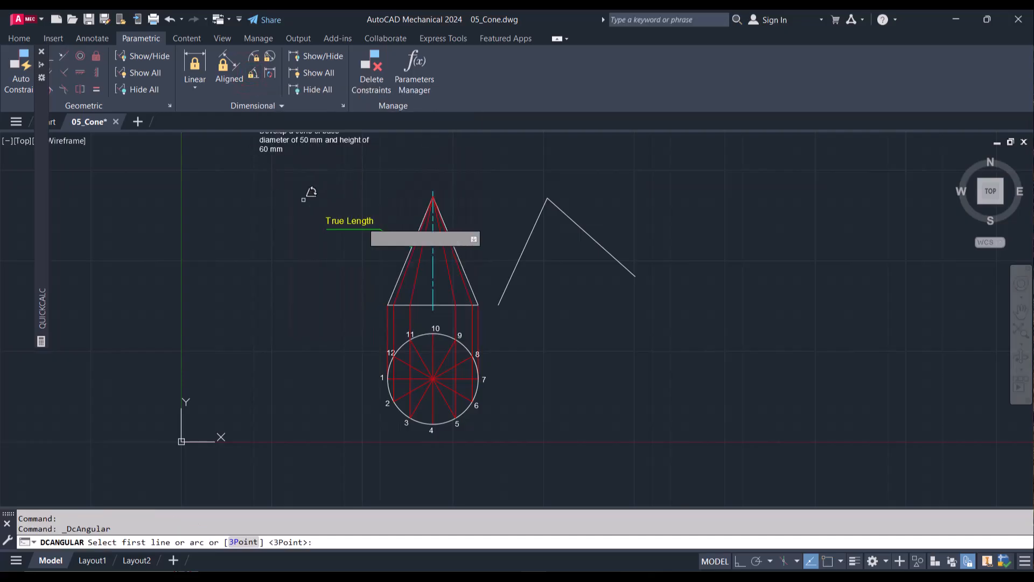
left_click(531, 236)
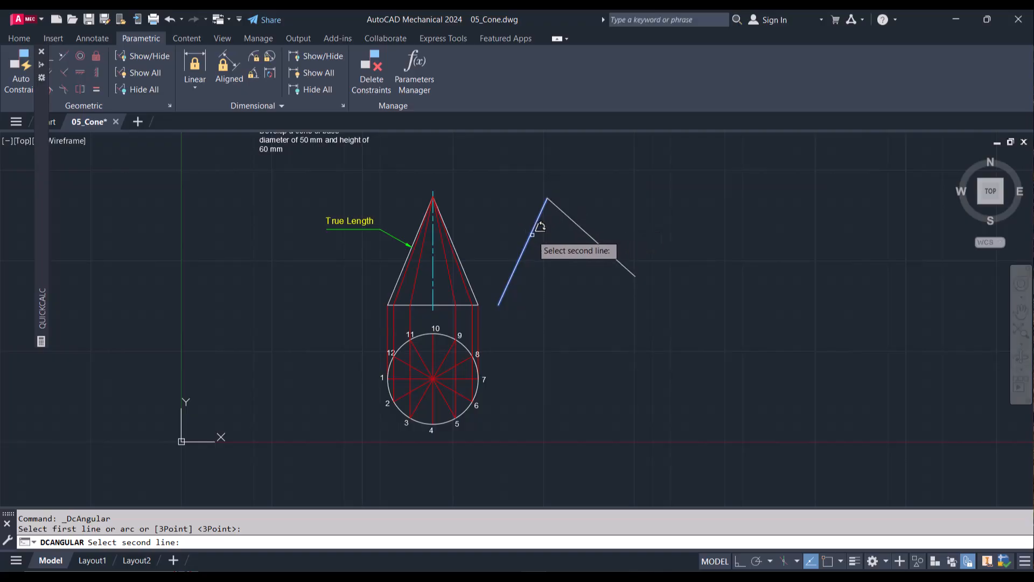
key("Escape")
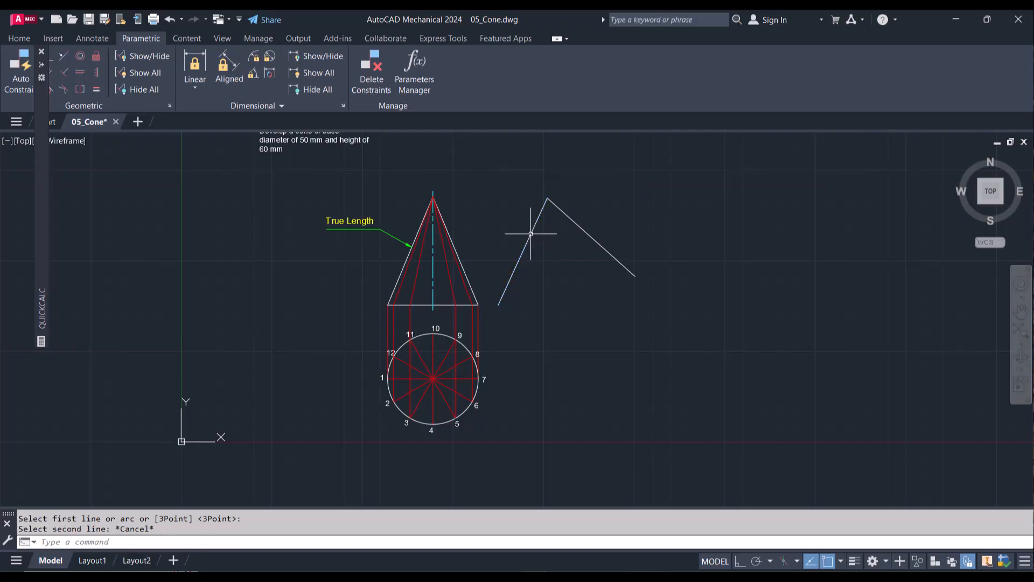
Step: Apply an angular dimensional constraint of 138.5° between the two 65 mm lines of the development
key("Return")
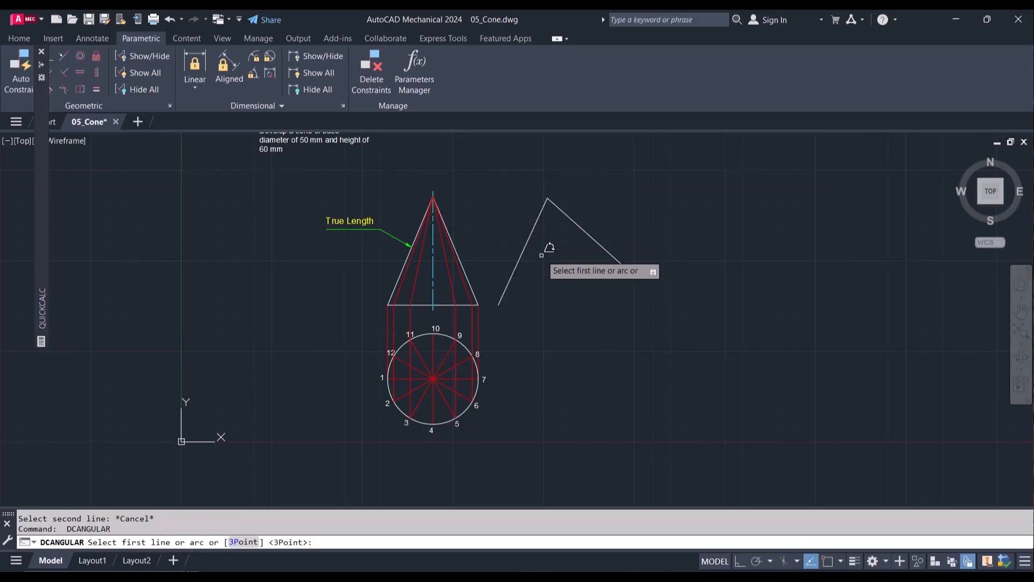
left_click(530, 237)
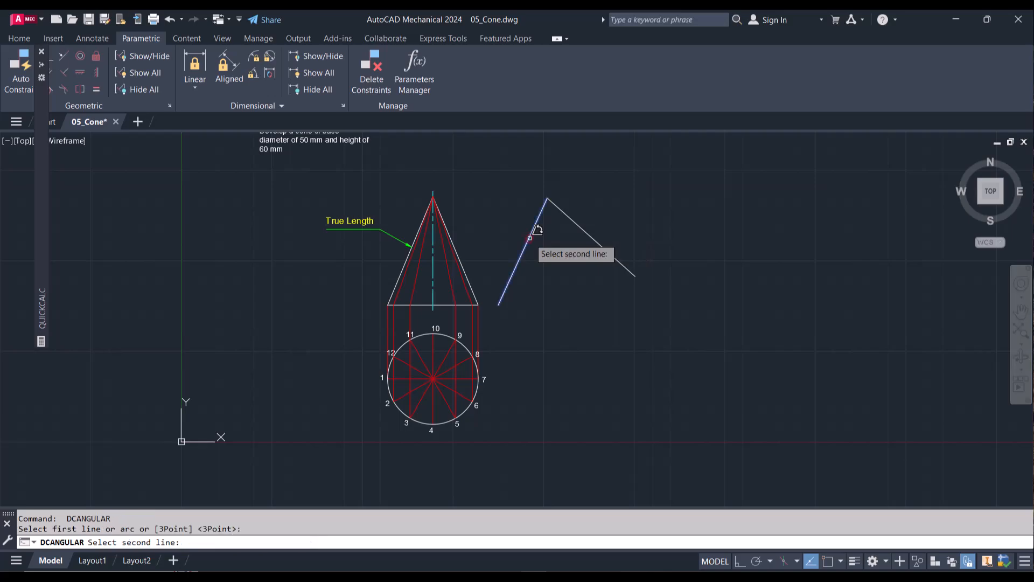
left_click(576, 224)
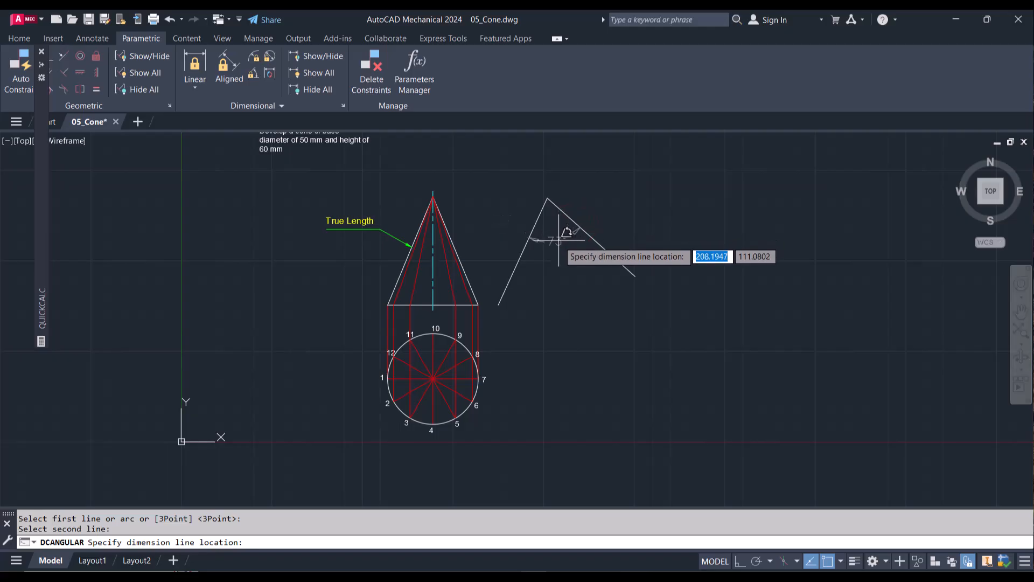
left_click(558, 239)
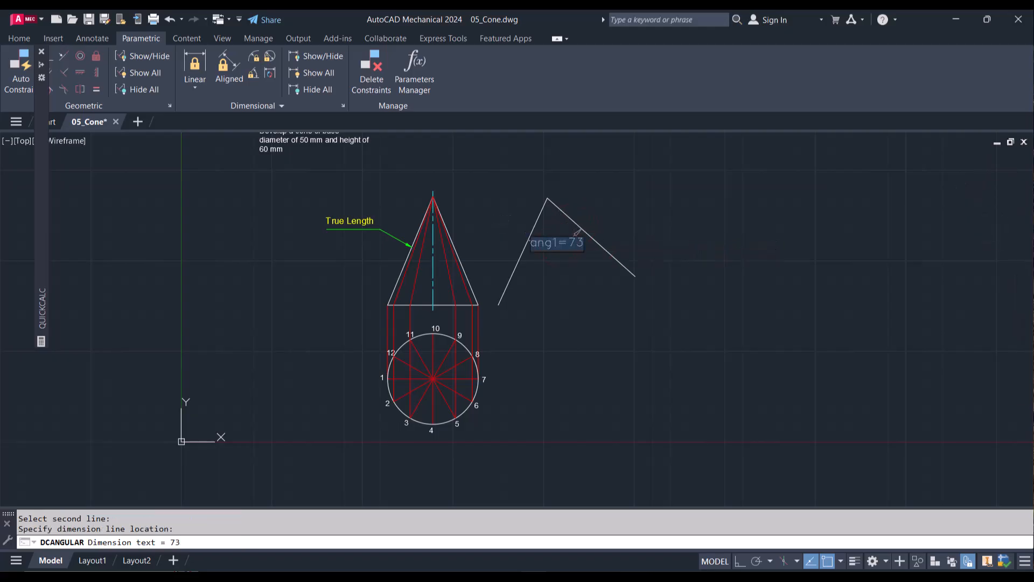
left_click(576, 247)
key("Delete")
key("Delete")
type("138.5")
key("Return")
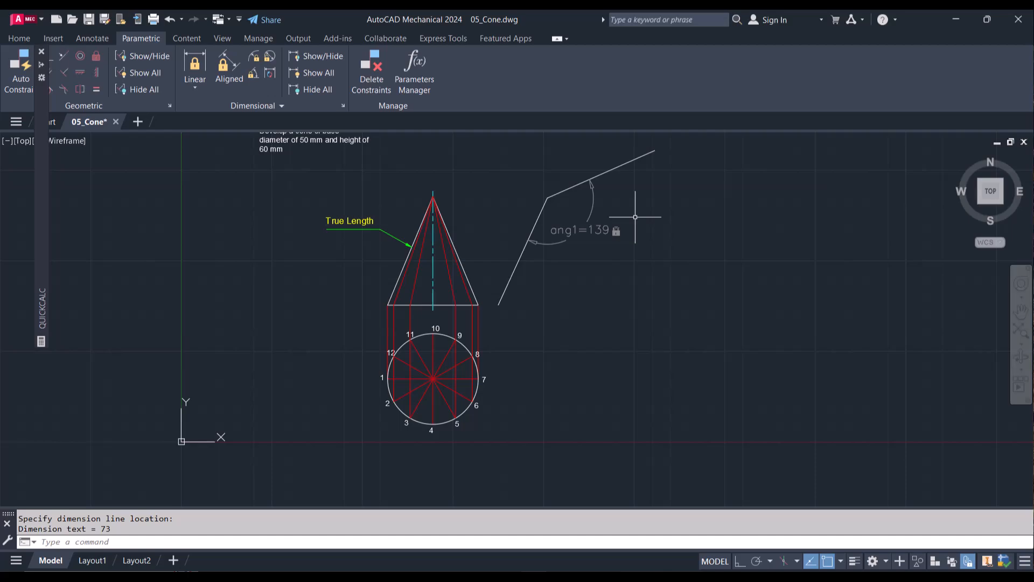
Step: Check the angular constraint's expression in its properties and delete the constraint
left_click(593, 202)
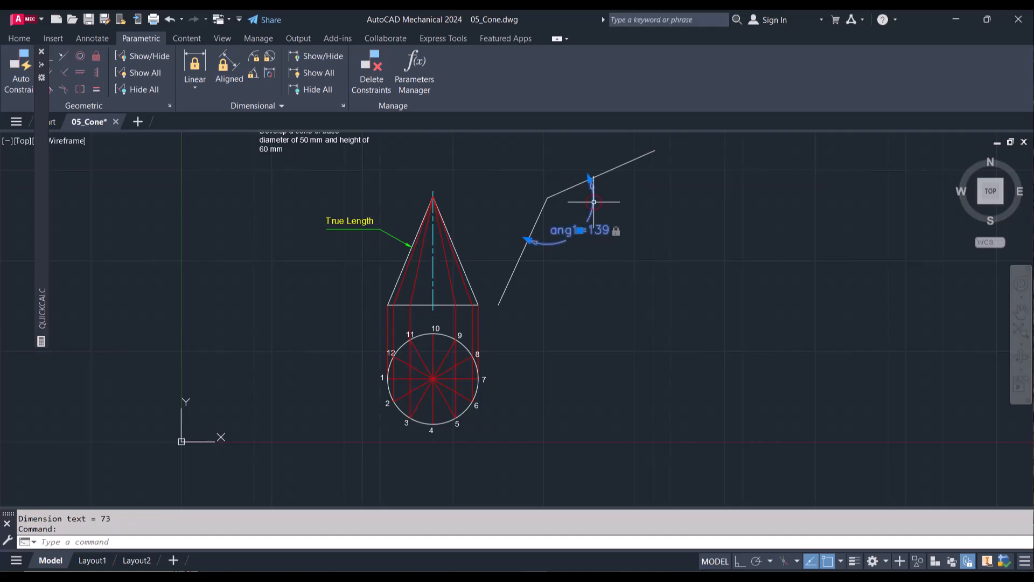
right_click(593, 202)
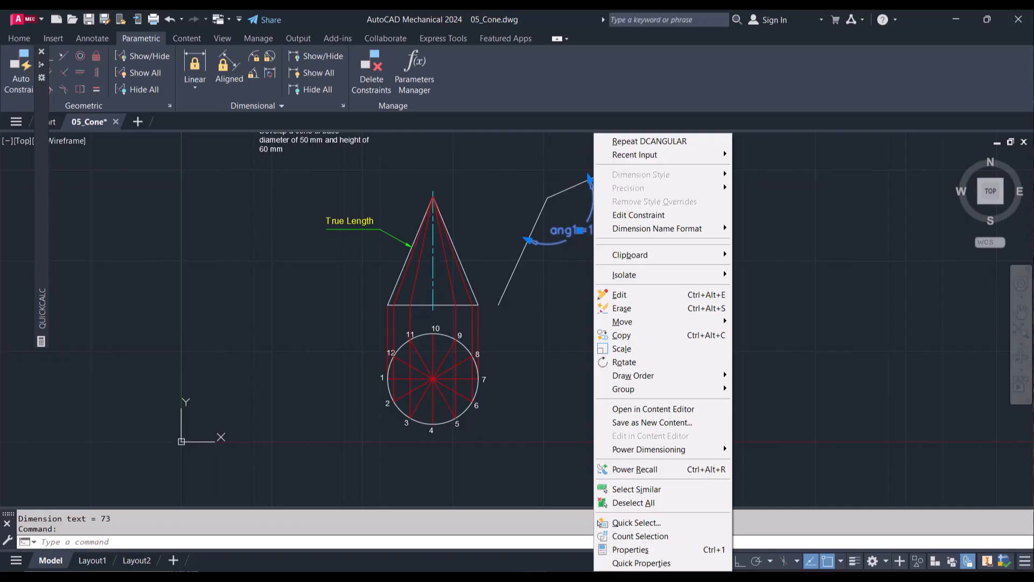
left_click(631, 549)
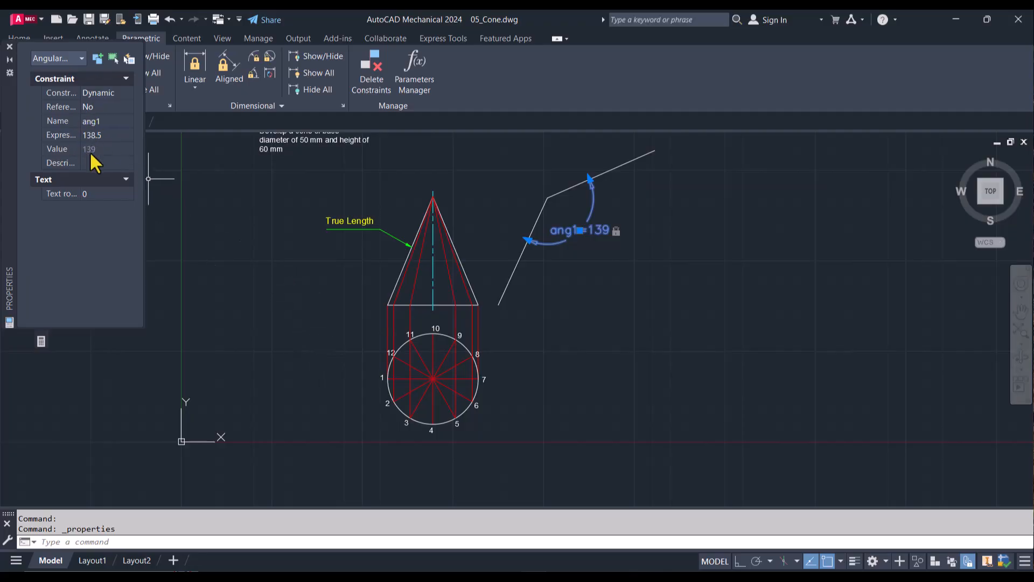
left_click(10, 47)
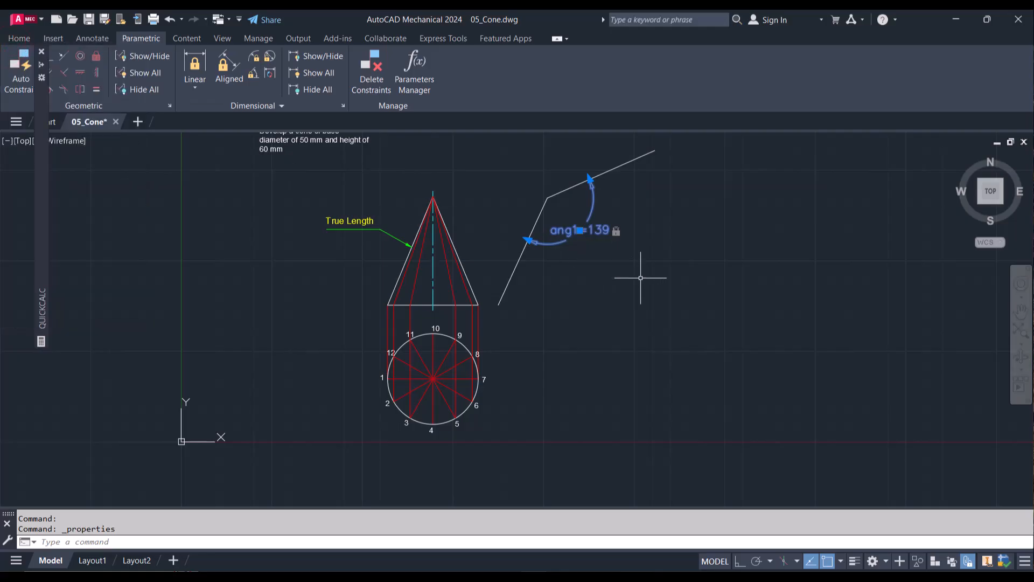
key("Delete")
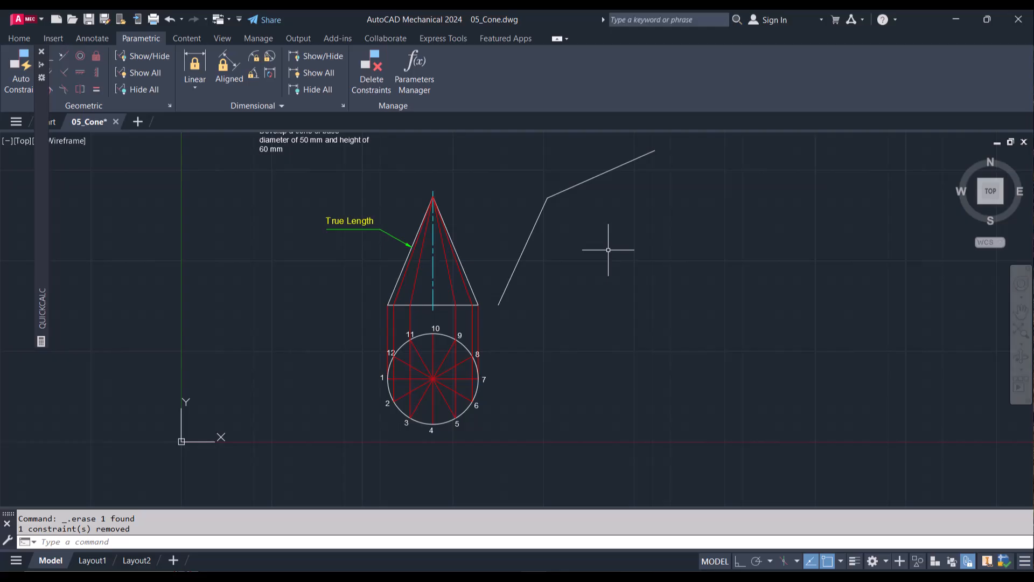
Step: Move the calculator palette clear of the ribbon and draw a center-start-end arc about the development's apex joining both 65 mm lines' outer ends
mouse_move(42, 56)
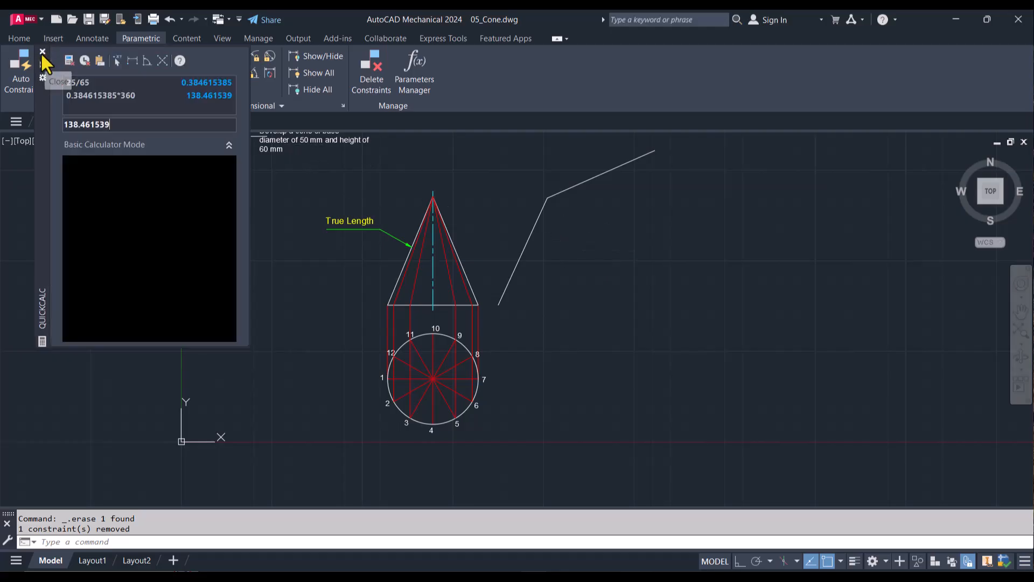
left_click_drag(40, 107, 38, 238)
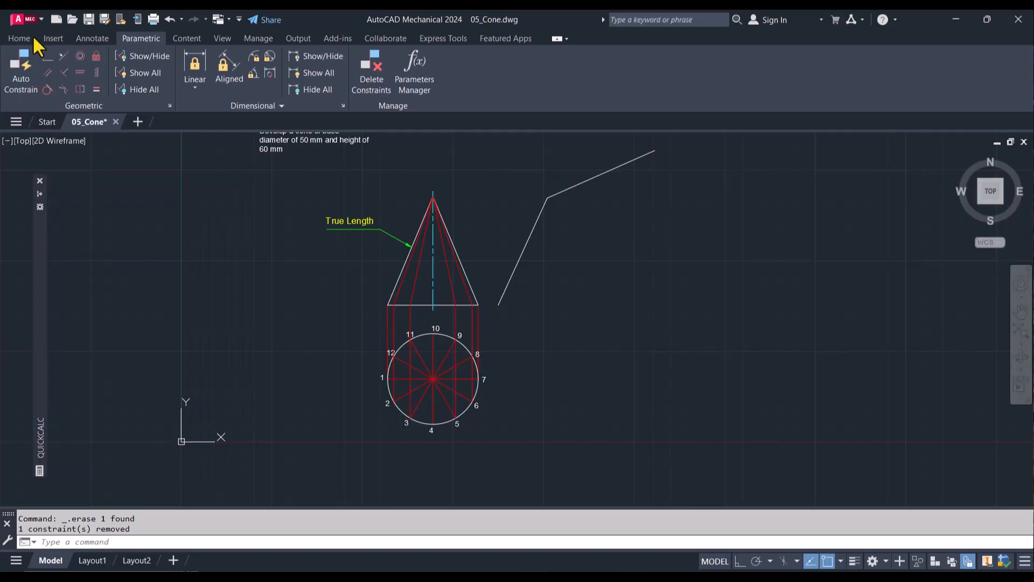
left_click(21, 39)
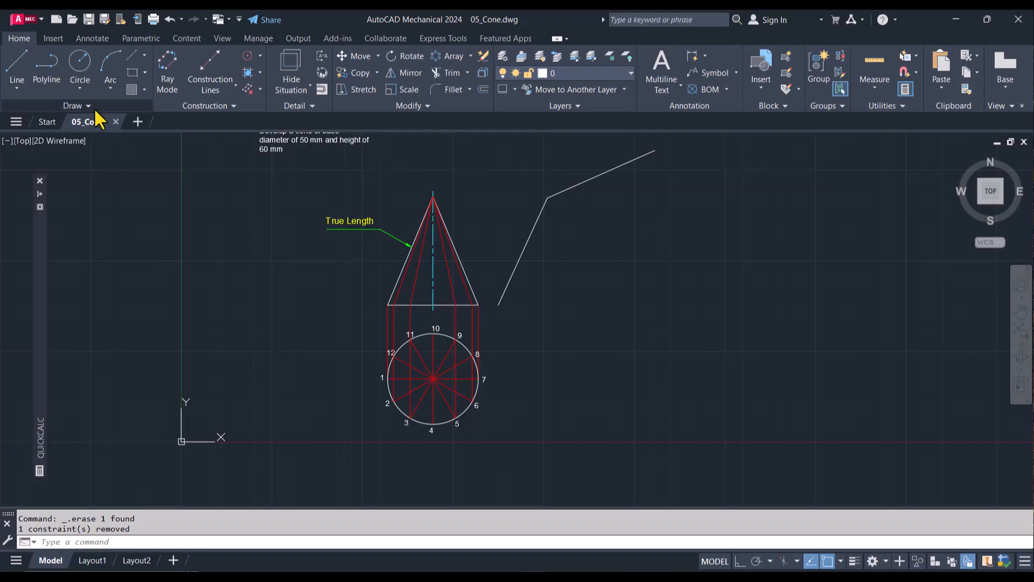
left_click(110, 88)
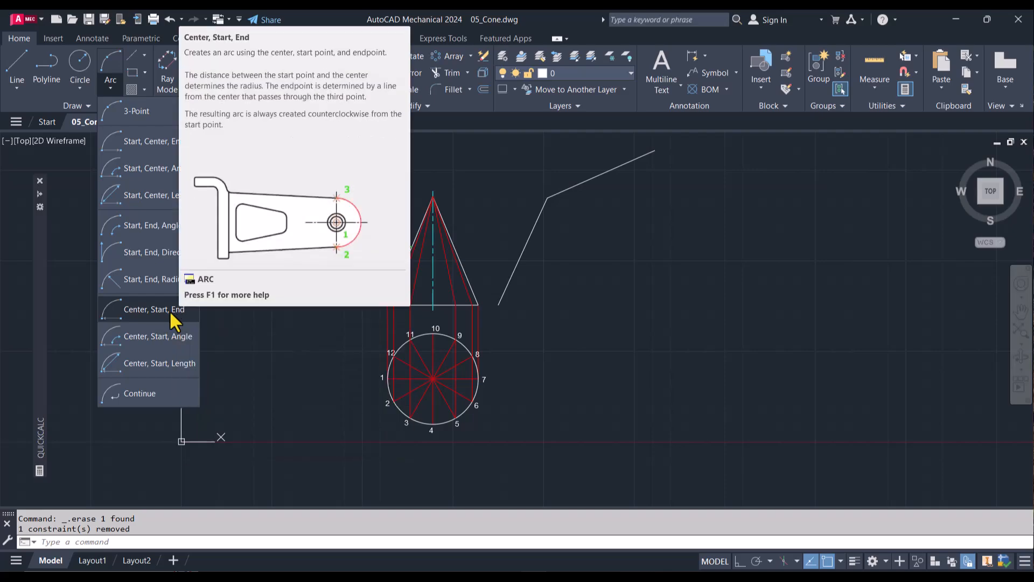
left_click(171, 316)
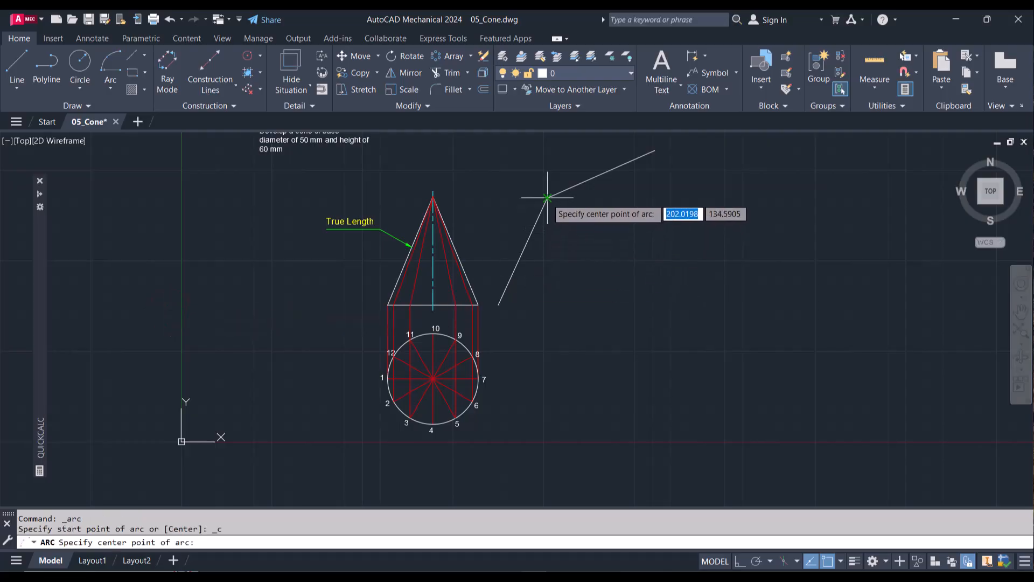
left_click(548, 197)
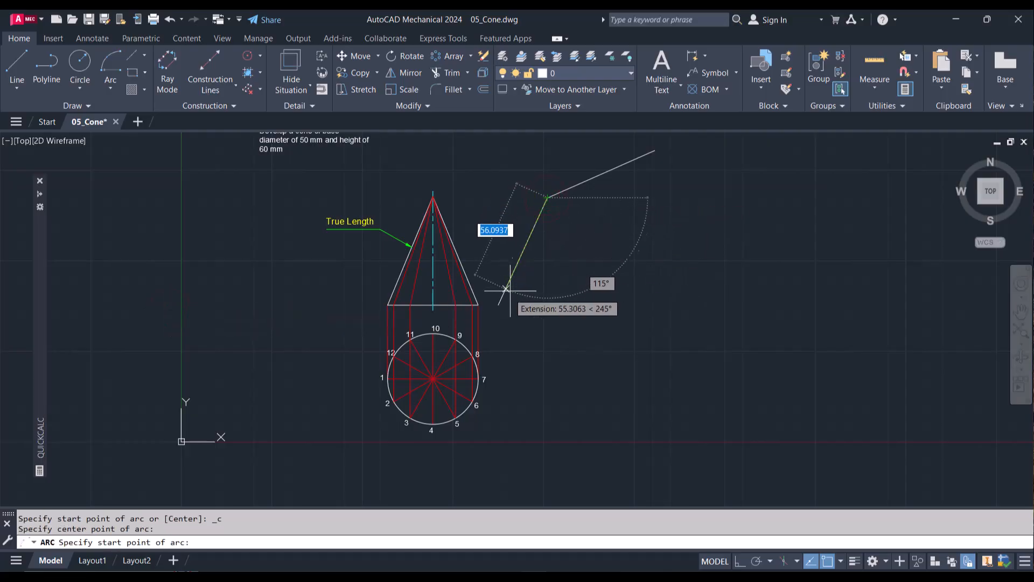
left_click(499, 305)
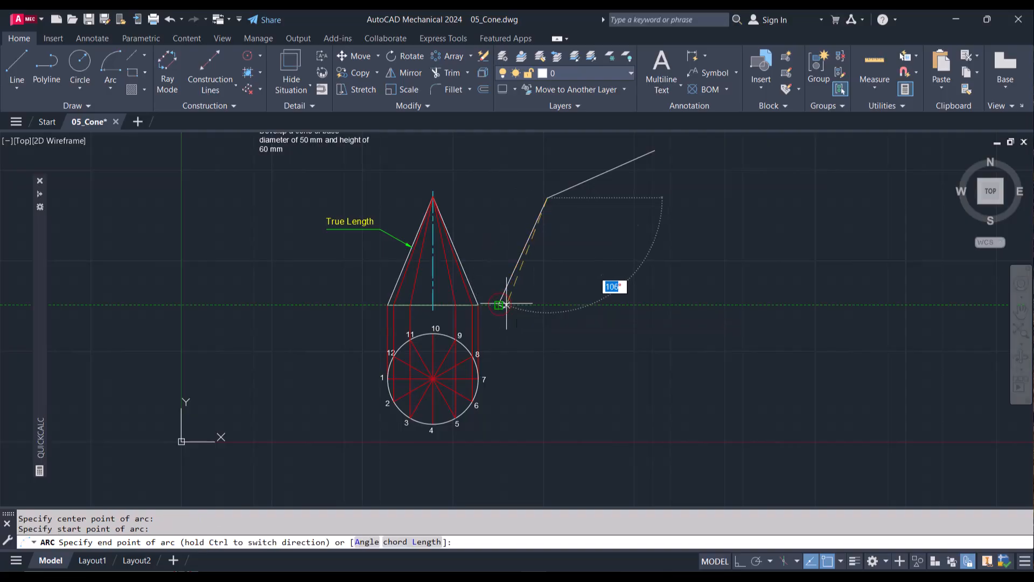
left_click(655, 150)
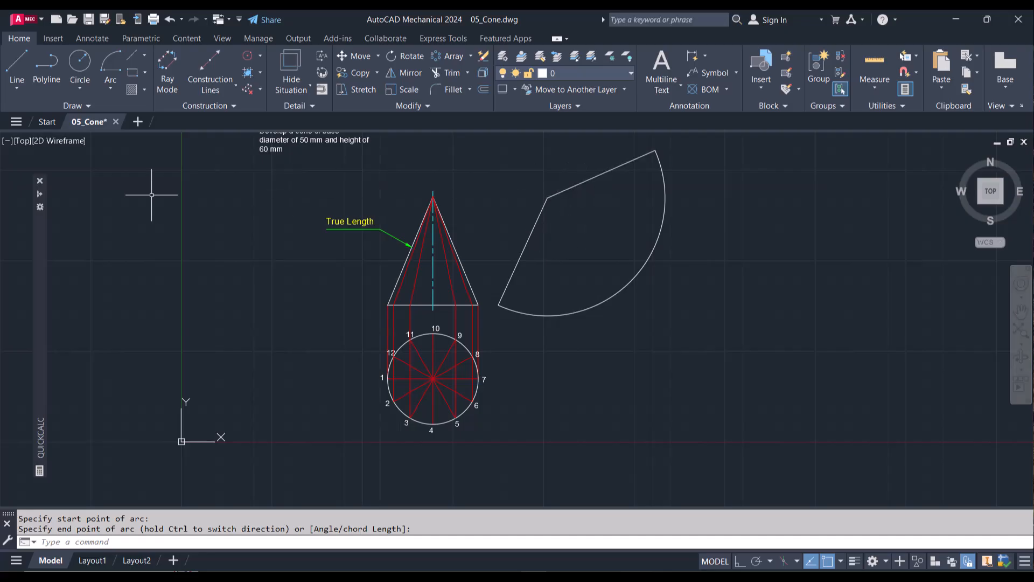
Step: Divide the calculated sector angle of 138.461539 by 12 in the calculator
mouse_move(44, 267)
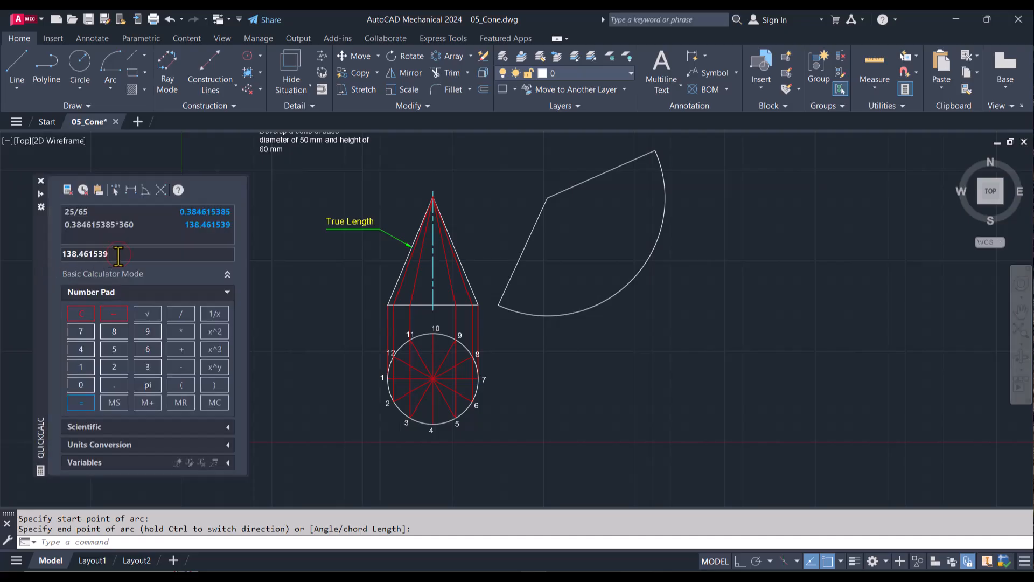
type("/12")
key("Return")
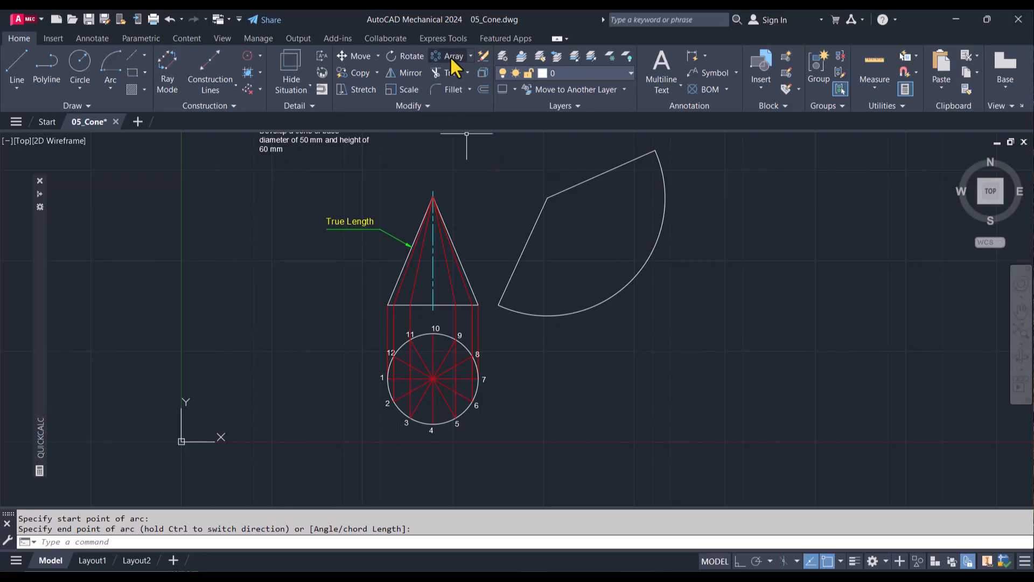
Step: Create a polar array of the development's left edge line about the apex, with 13 items over a 139° fill angle
key("Delete")
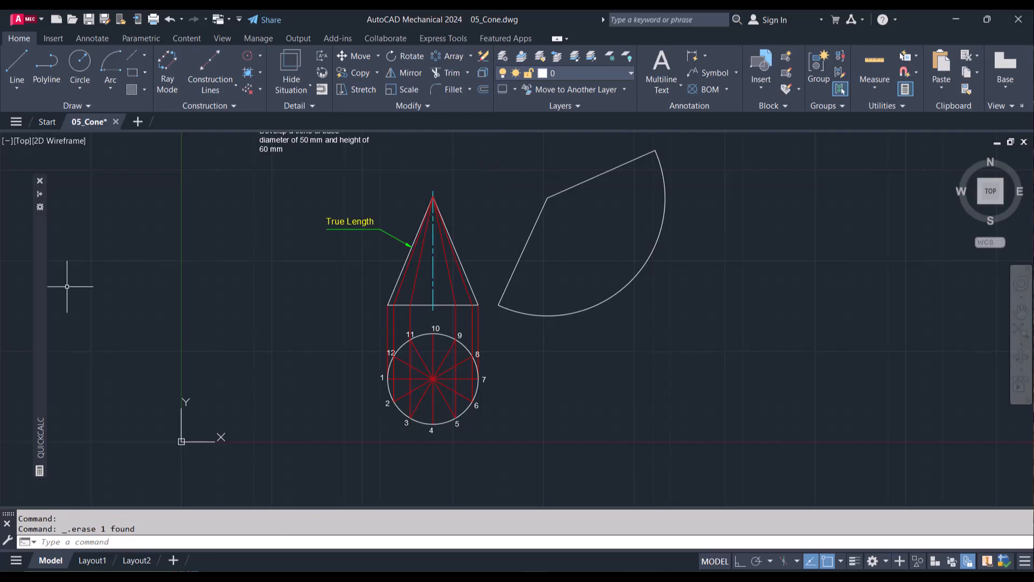
left_click(520, 257)
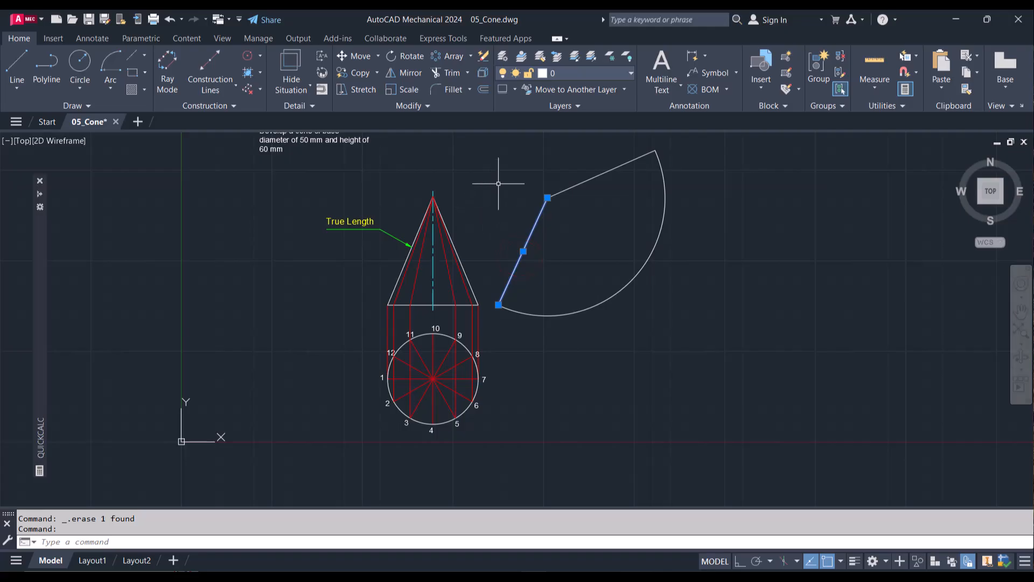
left_click(470, 56)
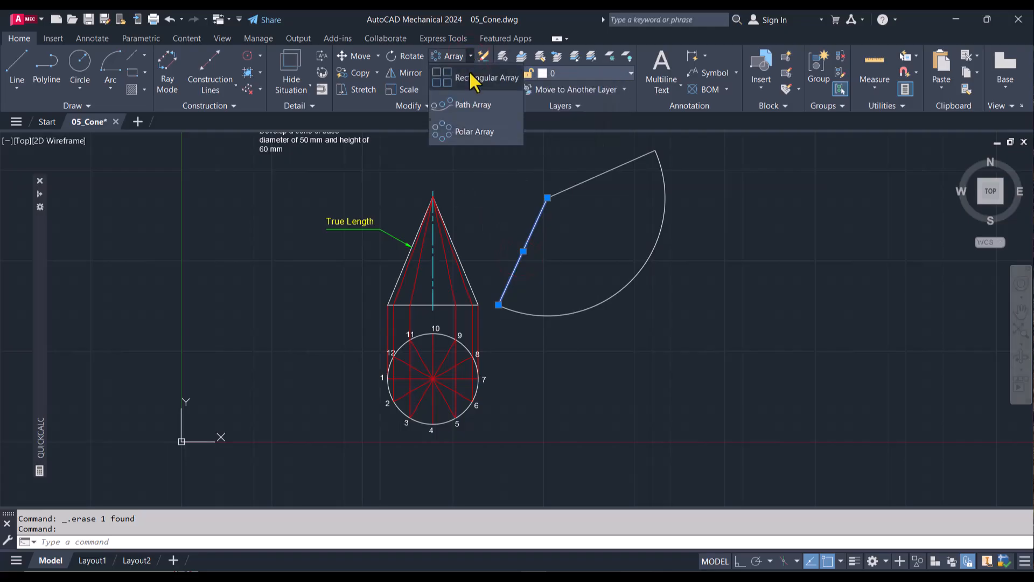
left_click(474, 132)
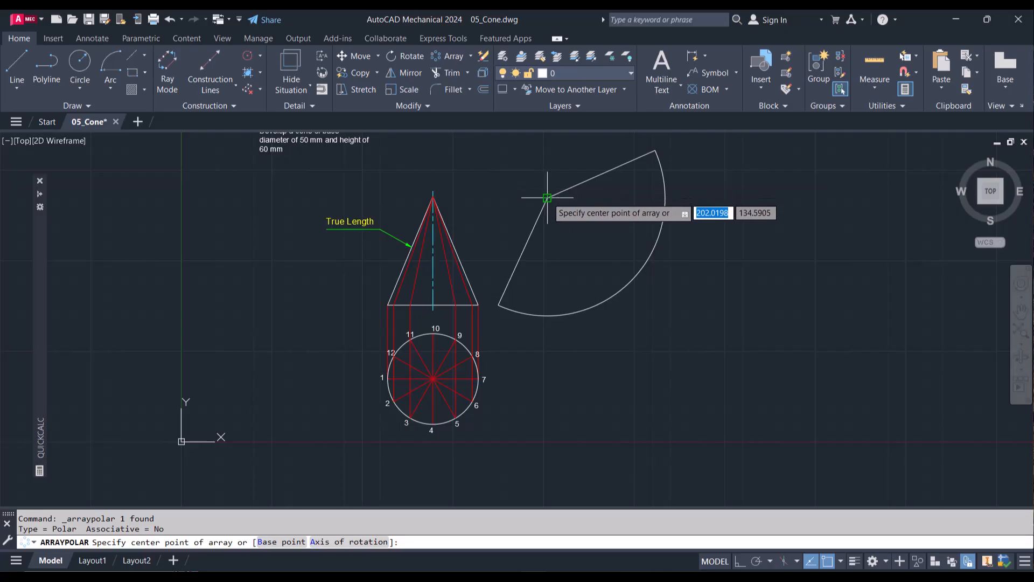
left_click(547, 197)
left_click(144, 56)
type("12")
key("Return")
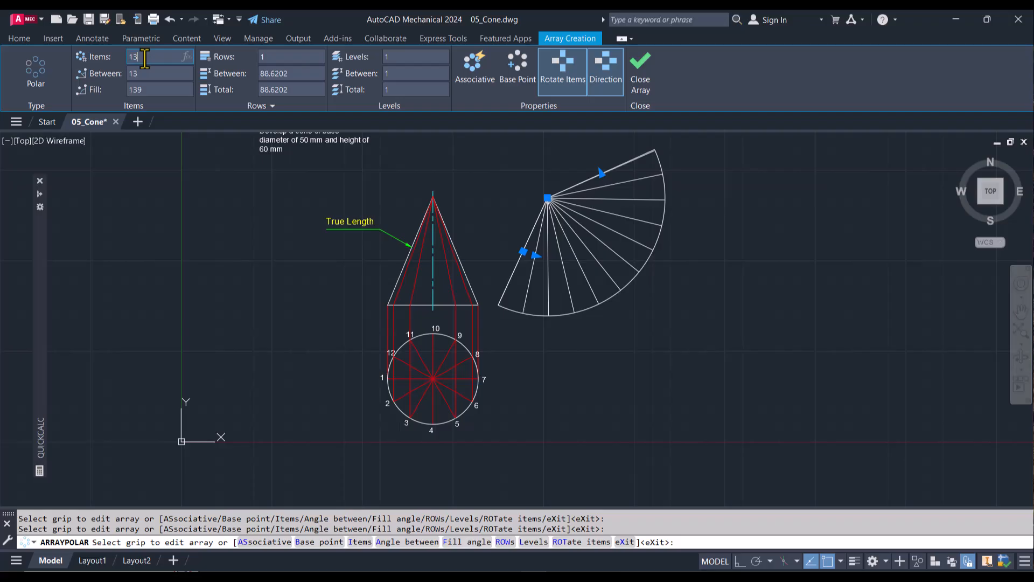
Step: Check the line array's angle between items, re-enter the sector angle as its fill angle, and finish the array
left_click(145, 74)
left_click(146, 89)
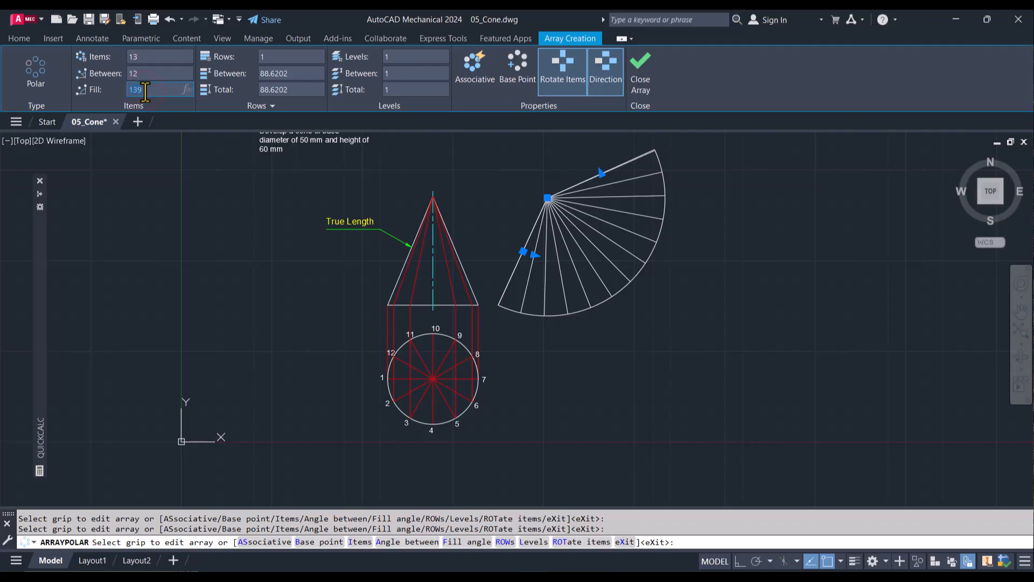
type("138.")
key("Escape")
left_click(144, 74)
mouse_move(40, 278)
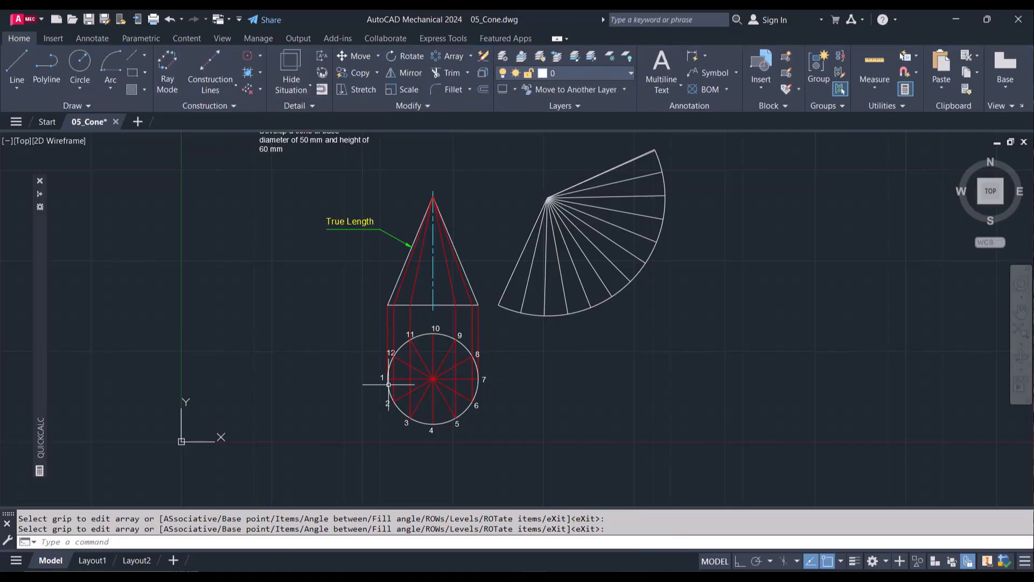
Step: Copy the label "1" from the top view to just below the lower-left corner of the development
key("Return")
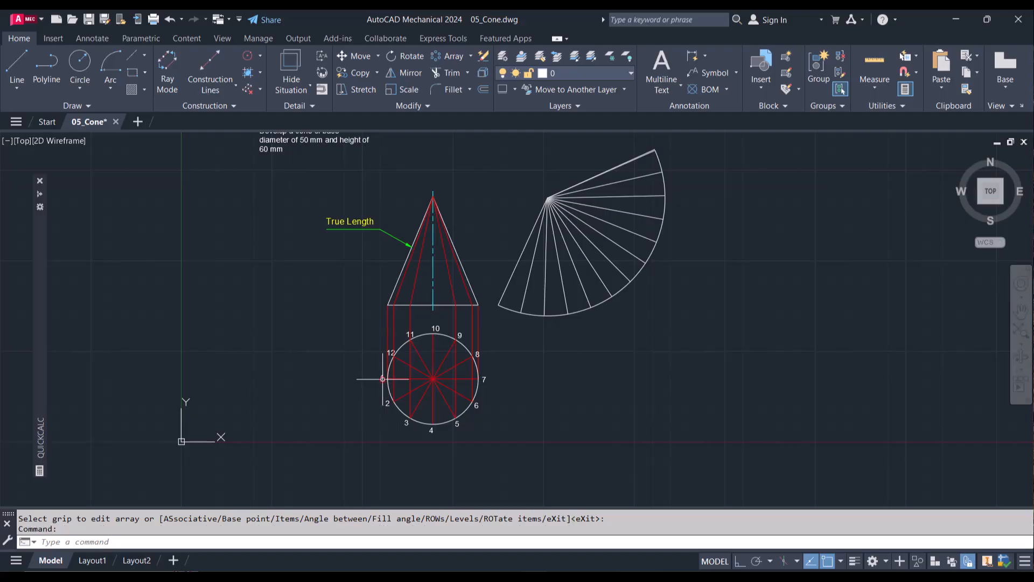
type("CO")
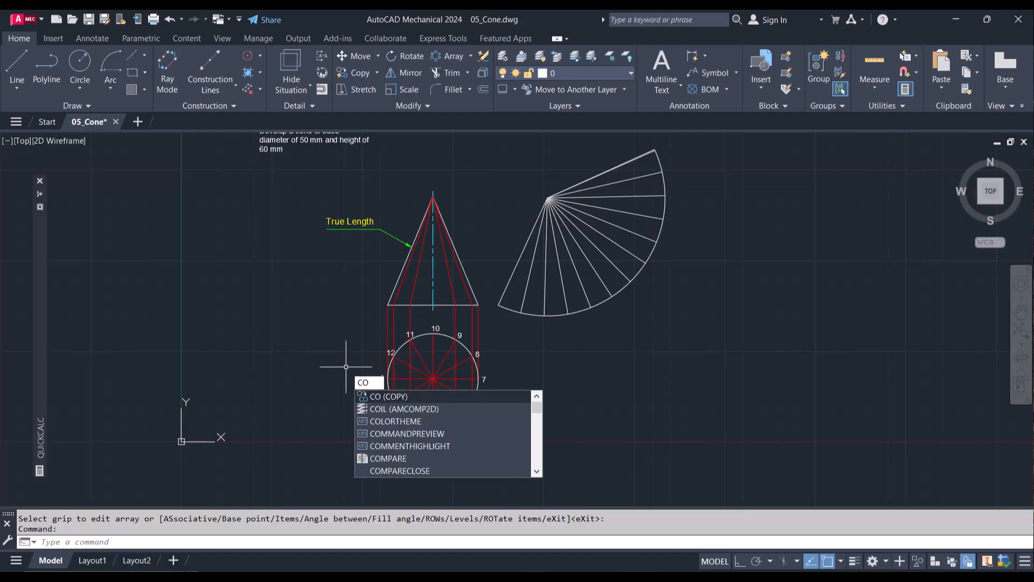
key("Return")
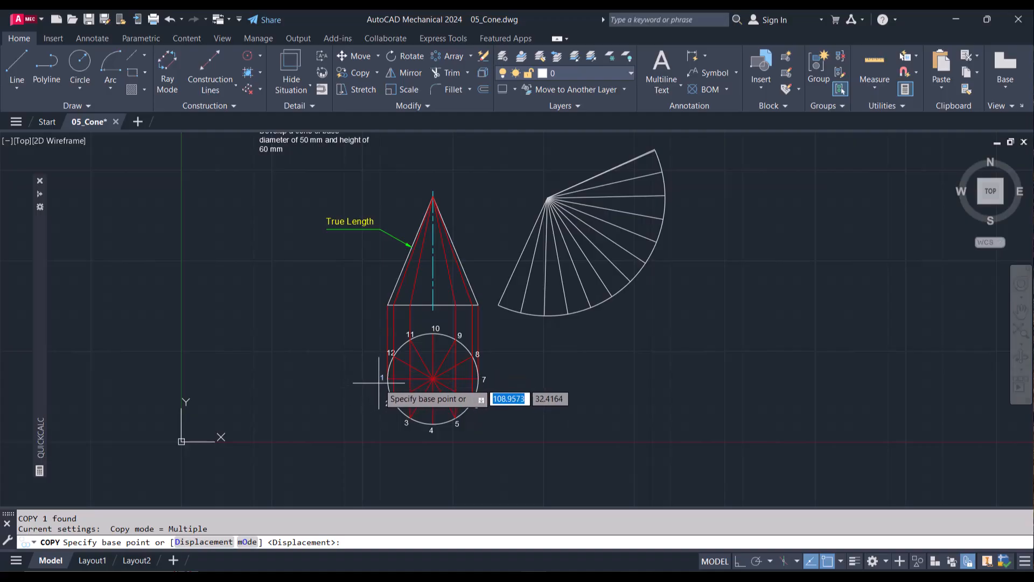
left_click(380, 381)
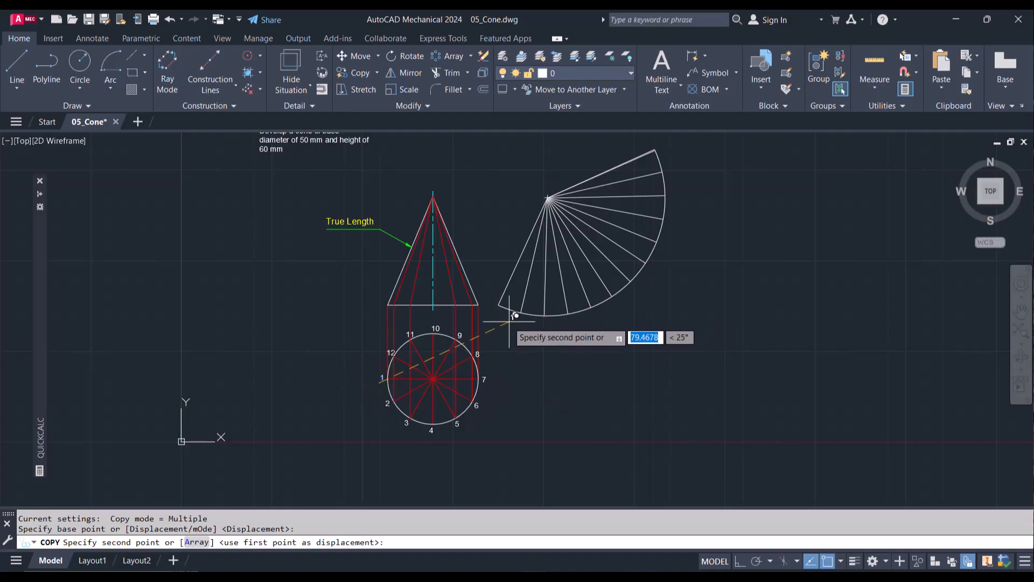
scroll(501, 320, "up", 6)
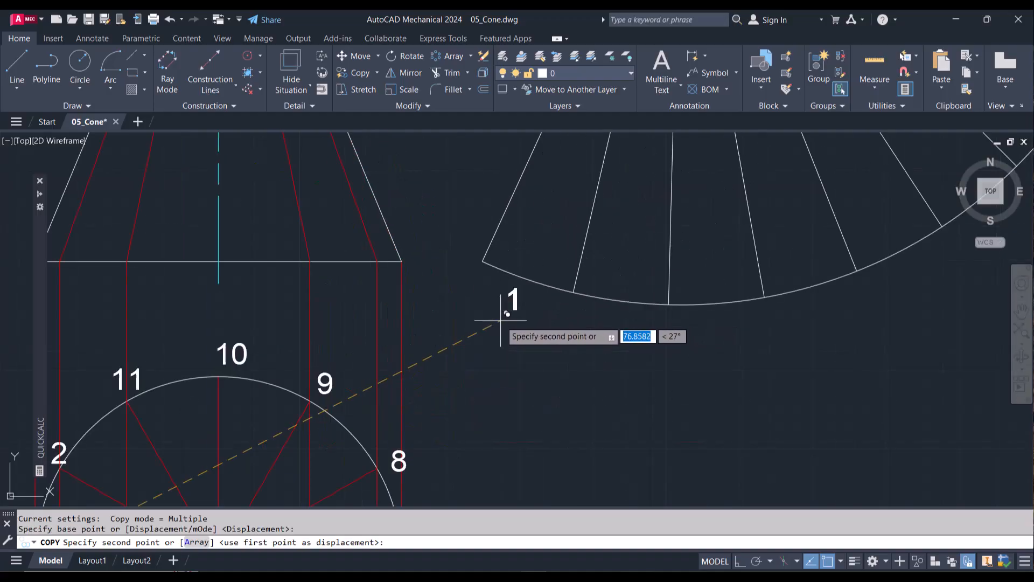
left_click(464, 303)
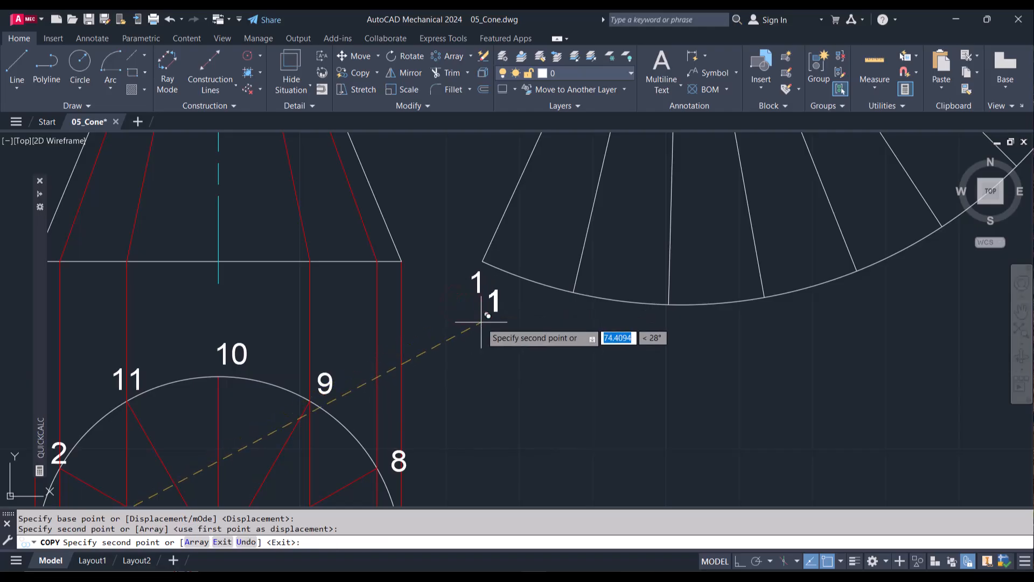
key("Escape")
scroll(481, 321, "down", 4)
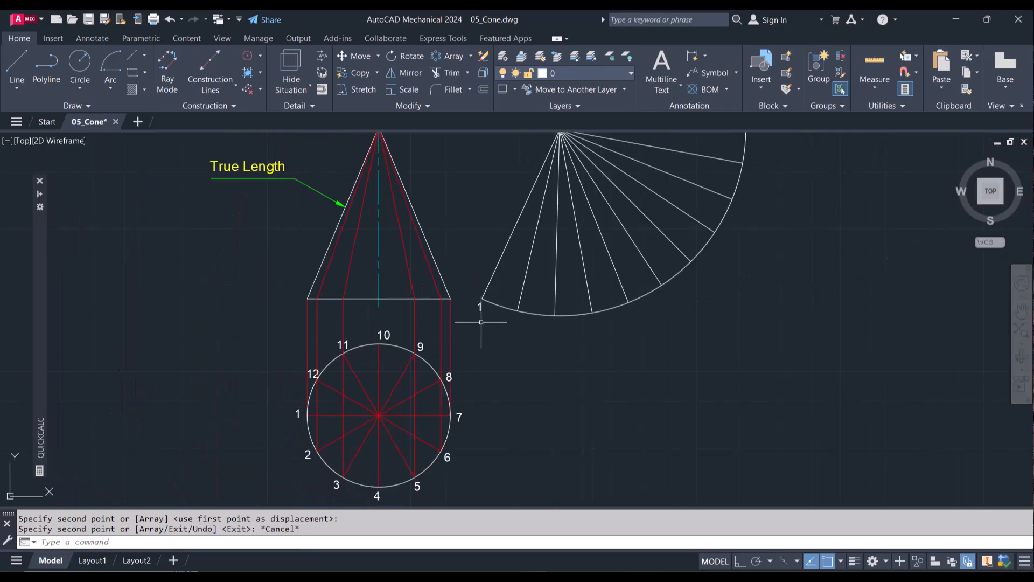
scroll(481, 322, "down", 2)
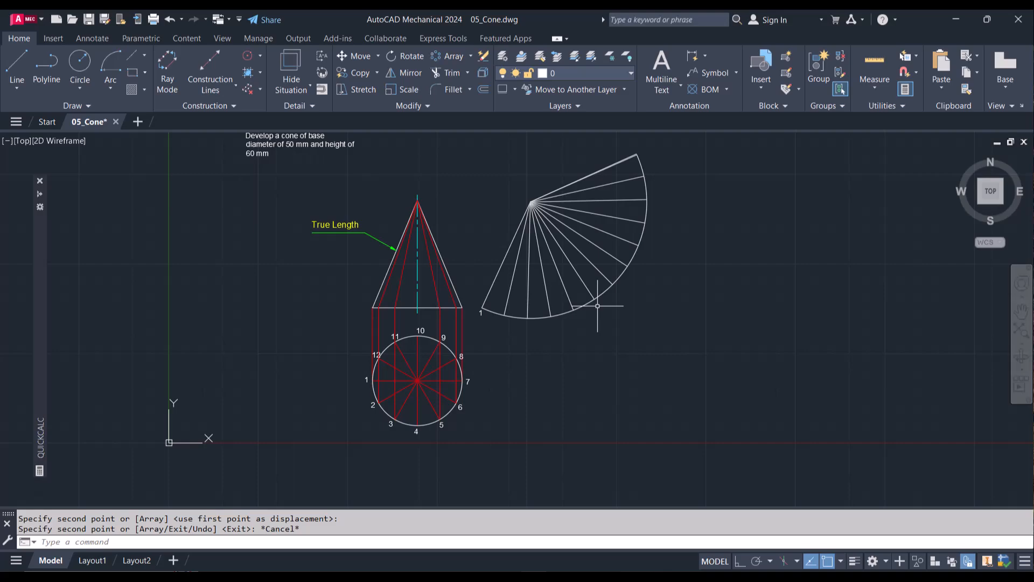
Step: Create a polar array of the copied label "1" about the development's apex with a 139° fill angle
left_click(451, 55)
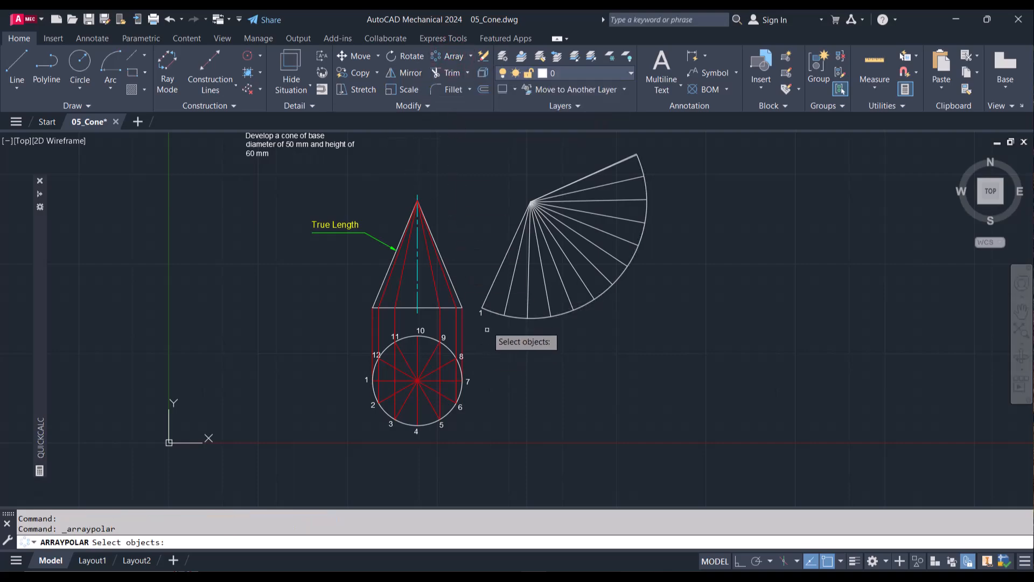
left_click(480, 315)
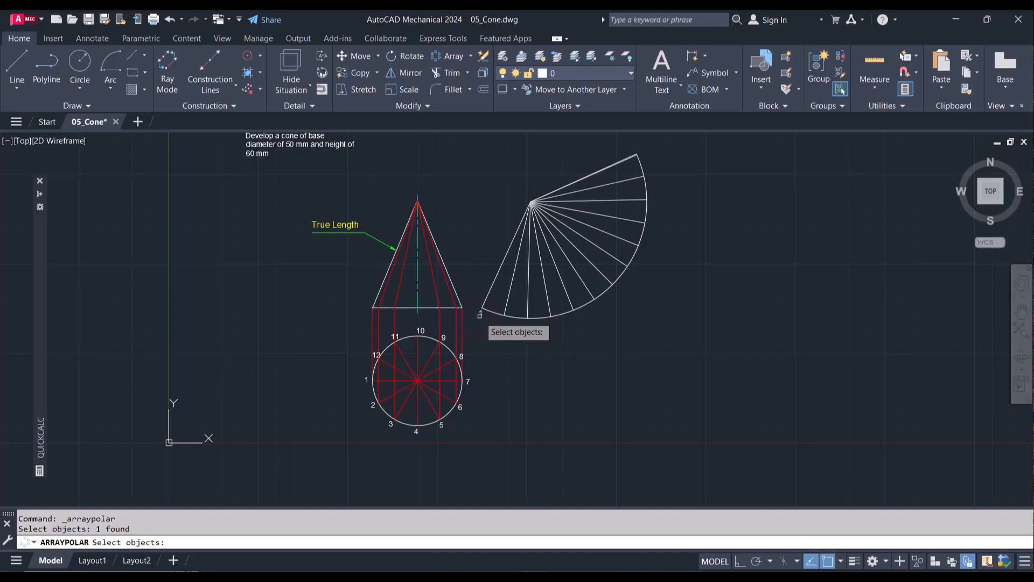
key("Return")
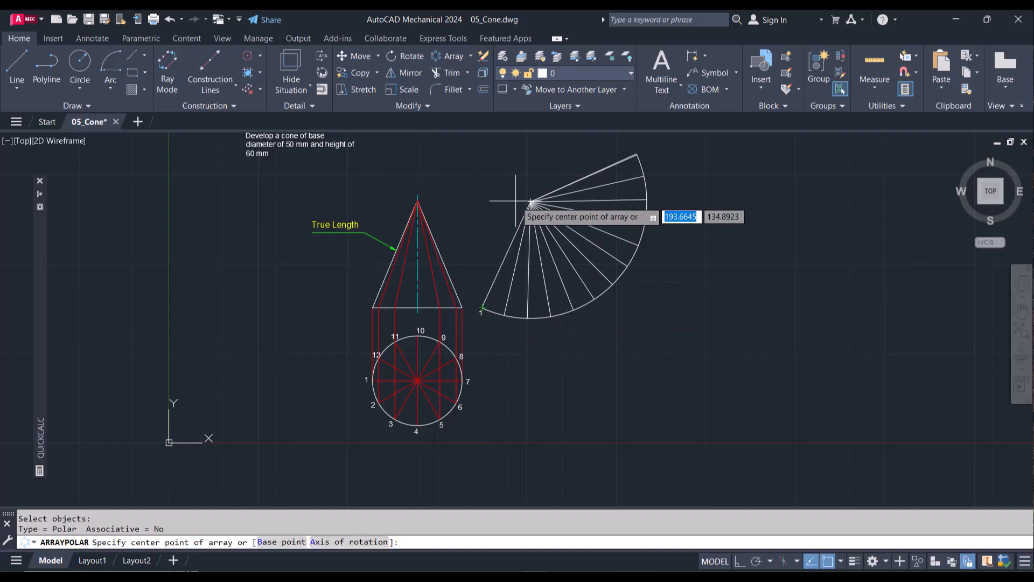
left_click(531, 201)
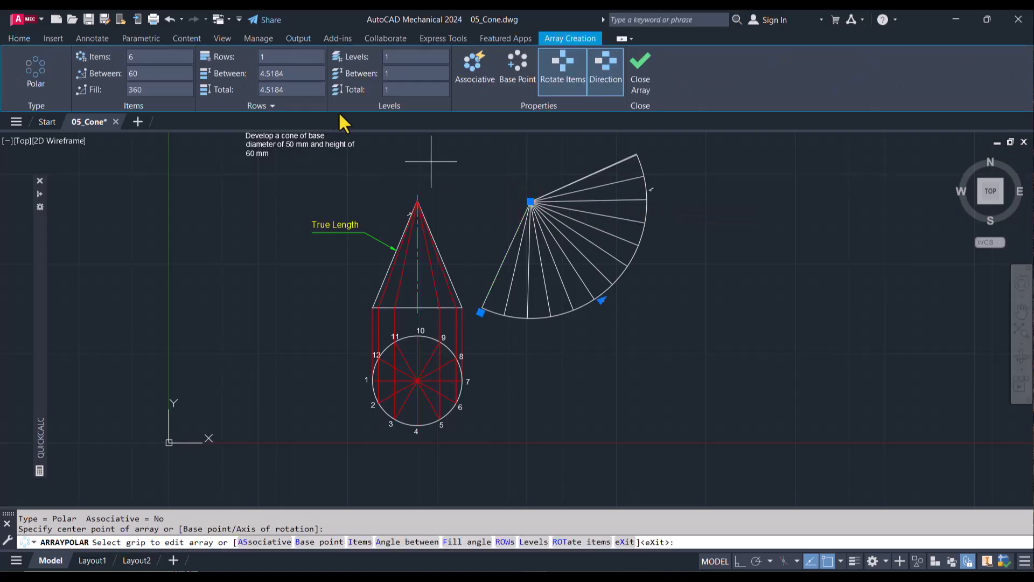
left_click(149, 90)
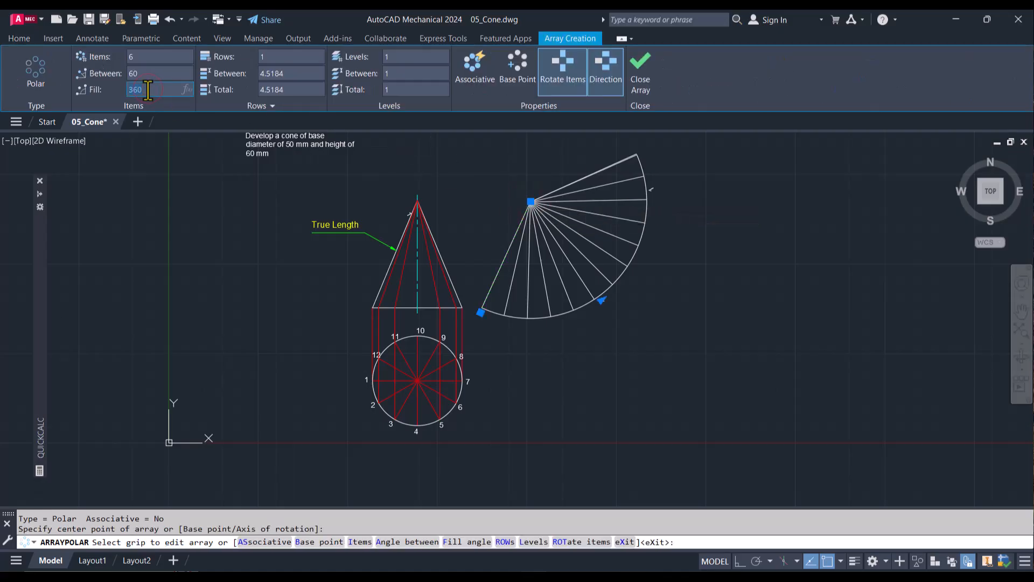
type("18")
key("Return")
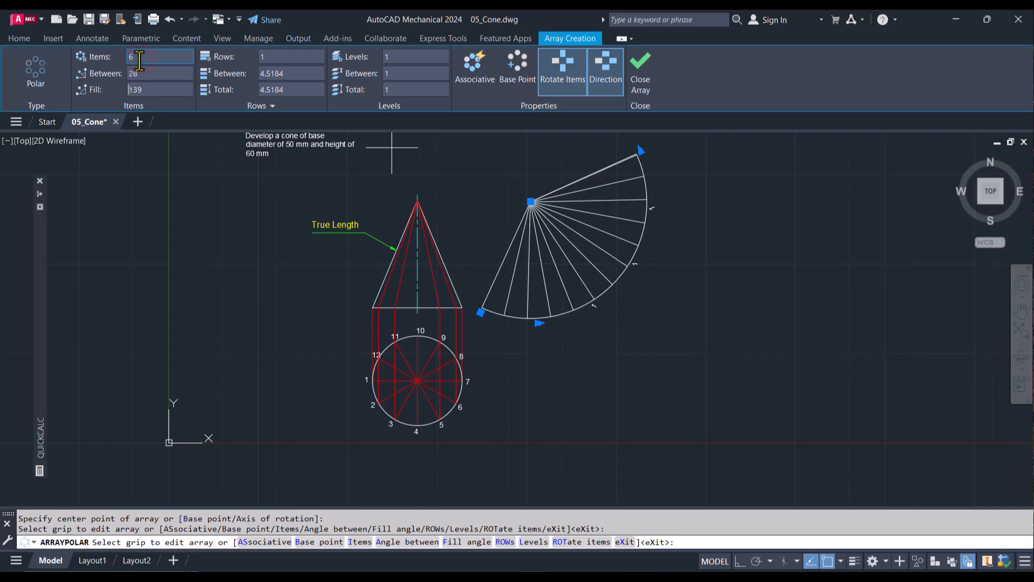
Step: Set the label array to 12 items and turn off item rotation so the labels stay upright
left_click(138, 58)
type("12")
key("Return")
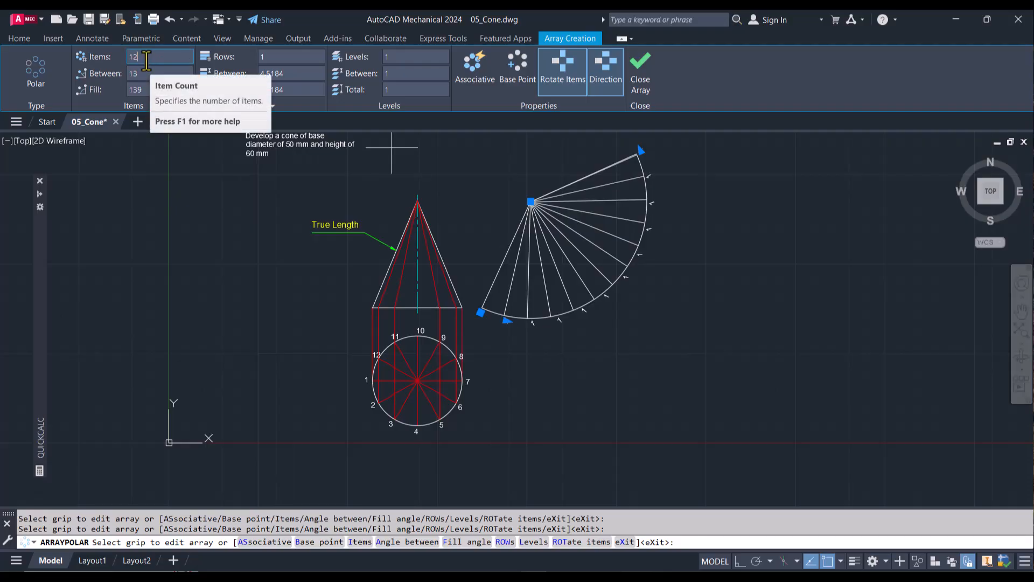
left_click(569, 76)
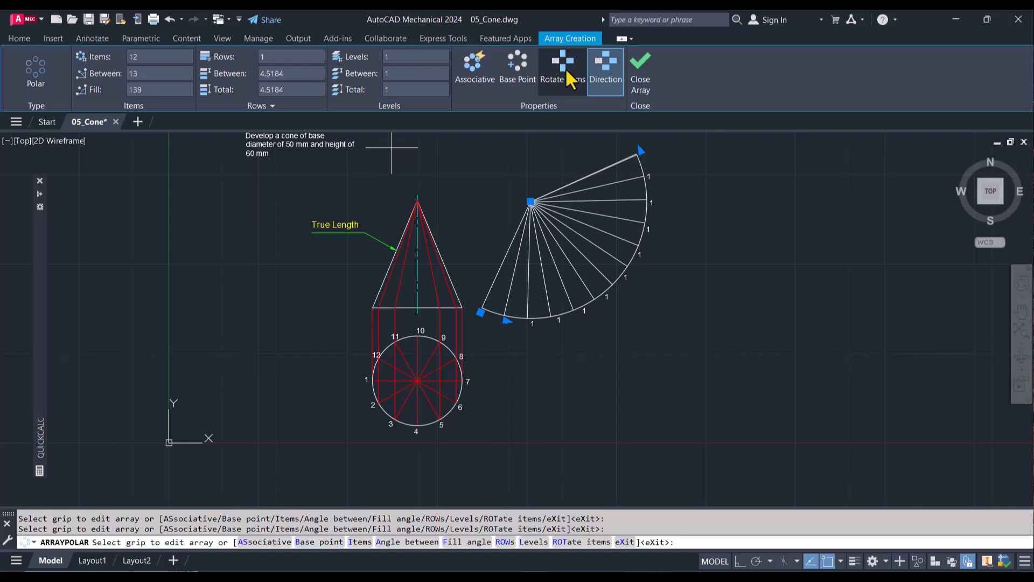
Step: Set the label array's item count to 13, keeping the 139° fill angle, and finish the array
left_click(145, 57)
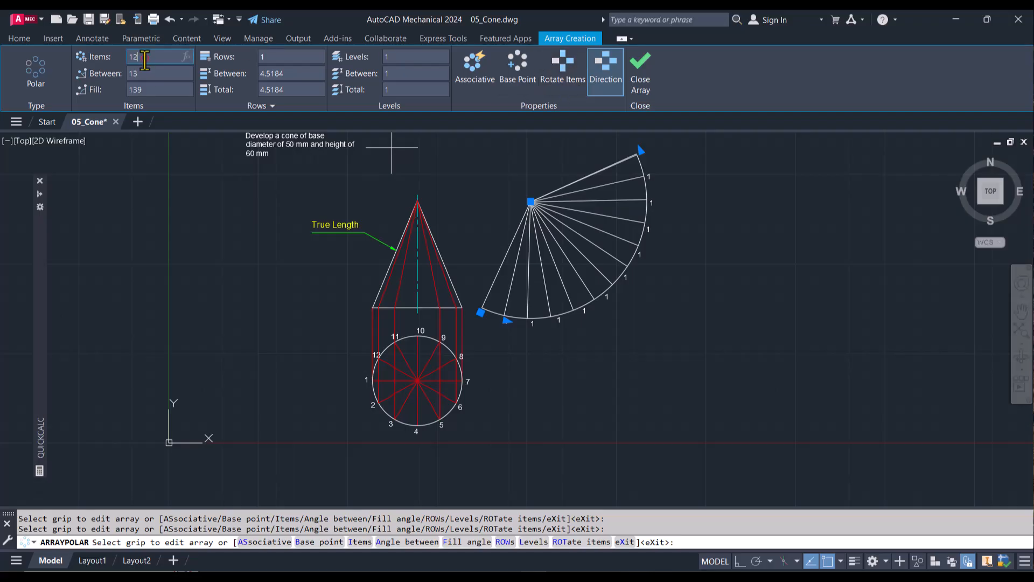
type("13")
left_click(146, 74)
left_click(144, 90)
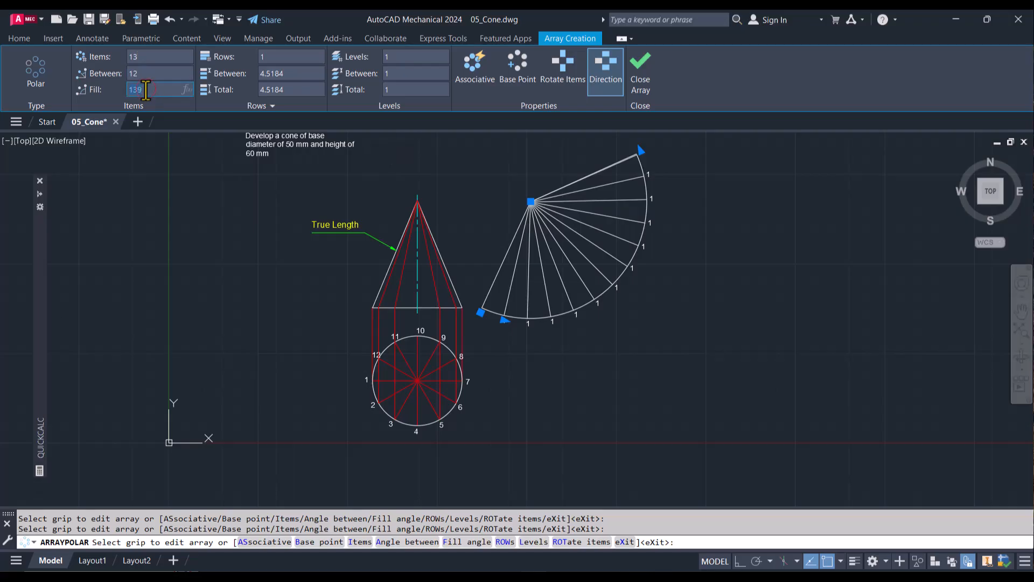
left_click(641, 82)
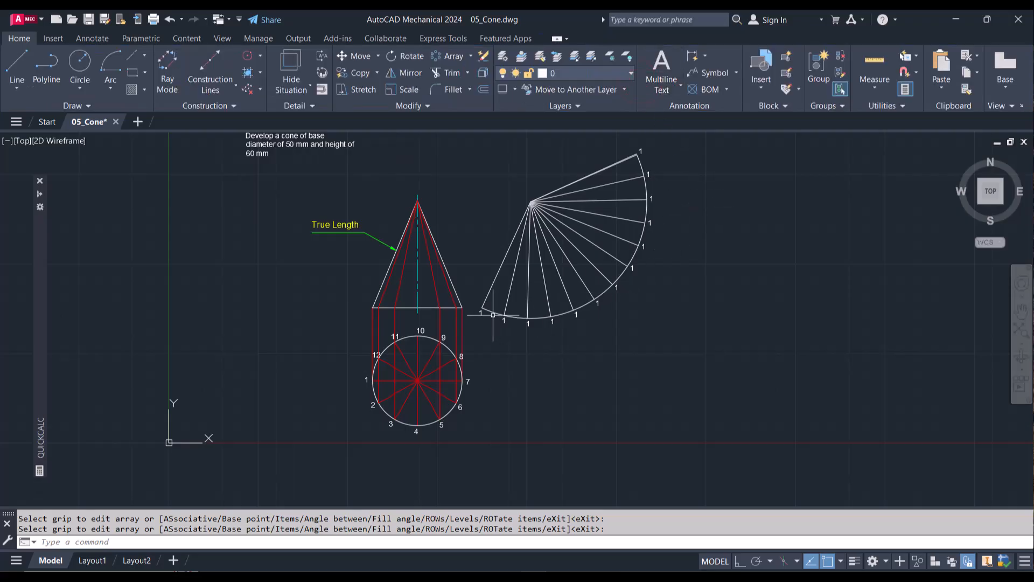
Step: Renumber the second to fifth labels along the development's arc as 2, 3, 4 and 5
left_click(493, 315)
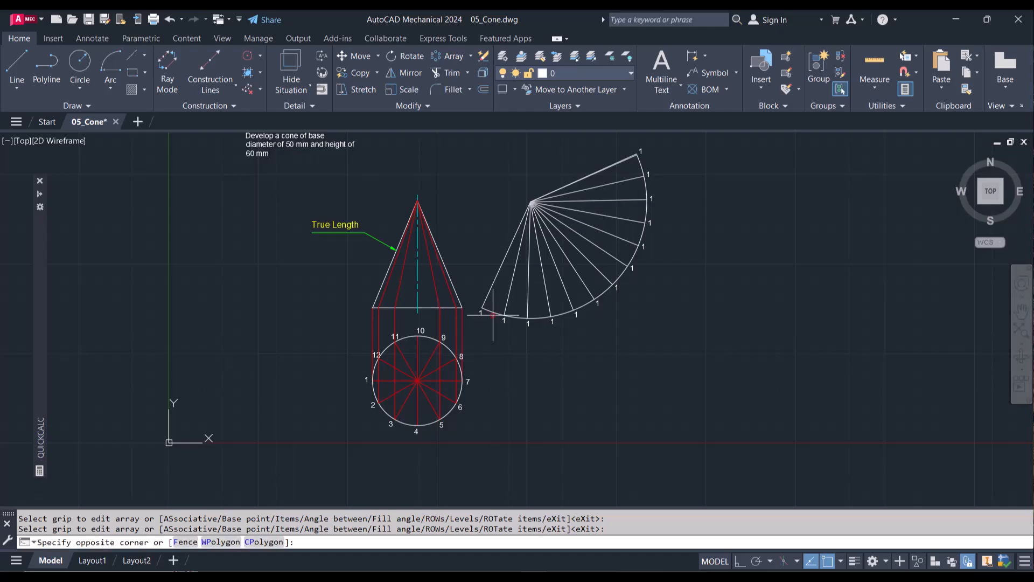
key("Escape")
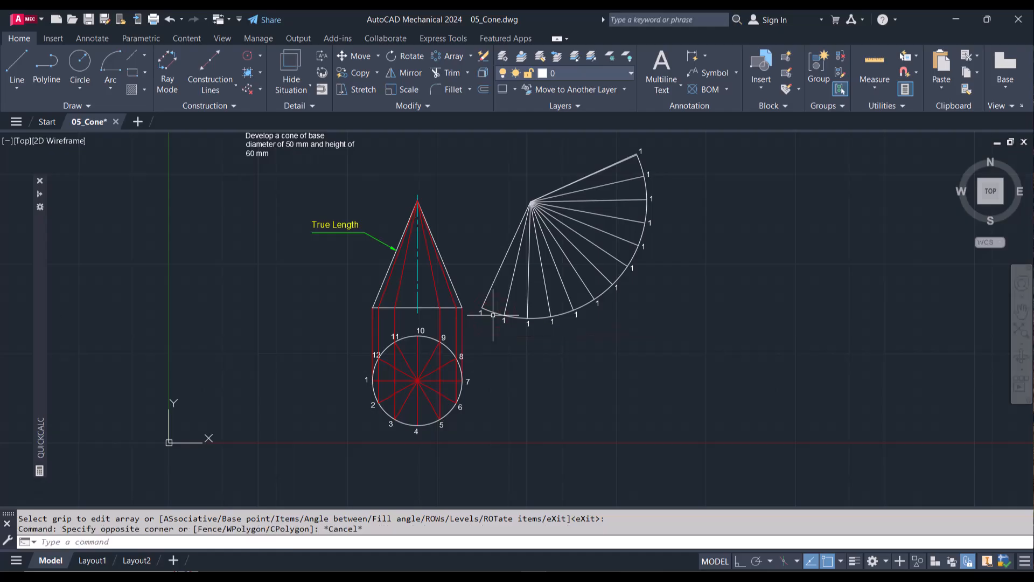
scroll(508, 324, "up", 2)
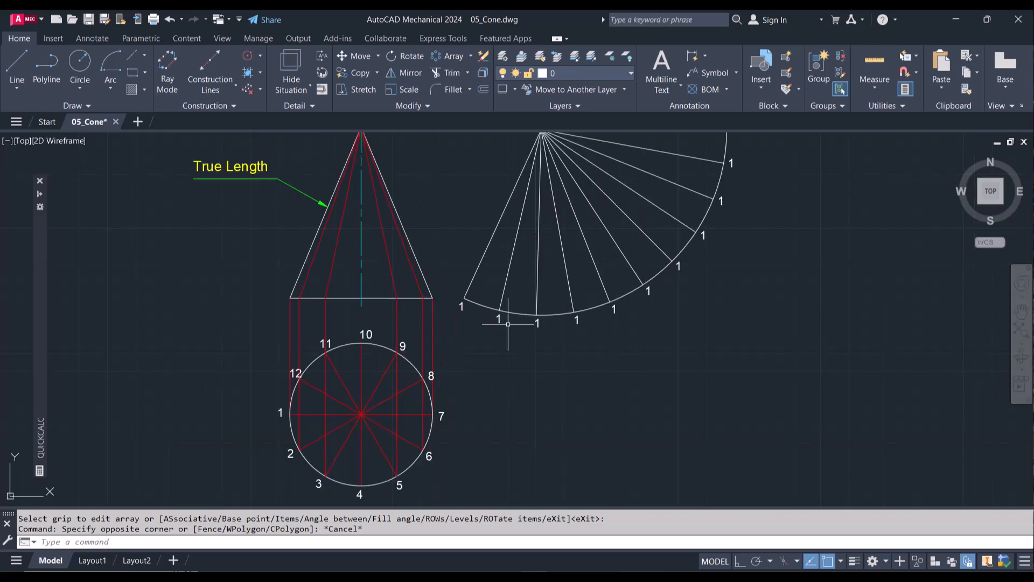
double_click(497, 321)
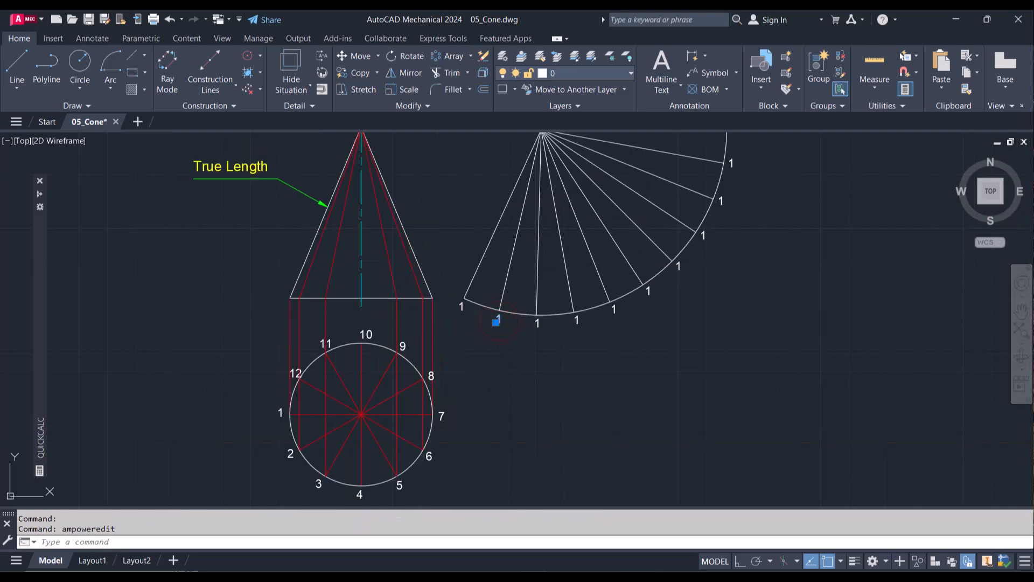
type("2")
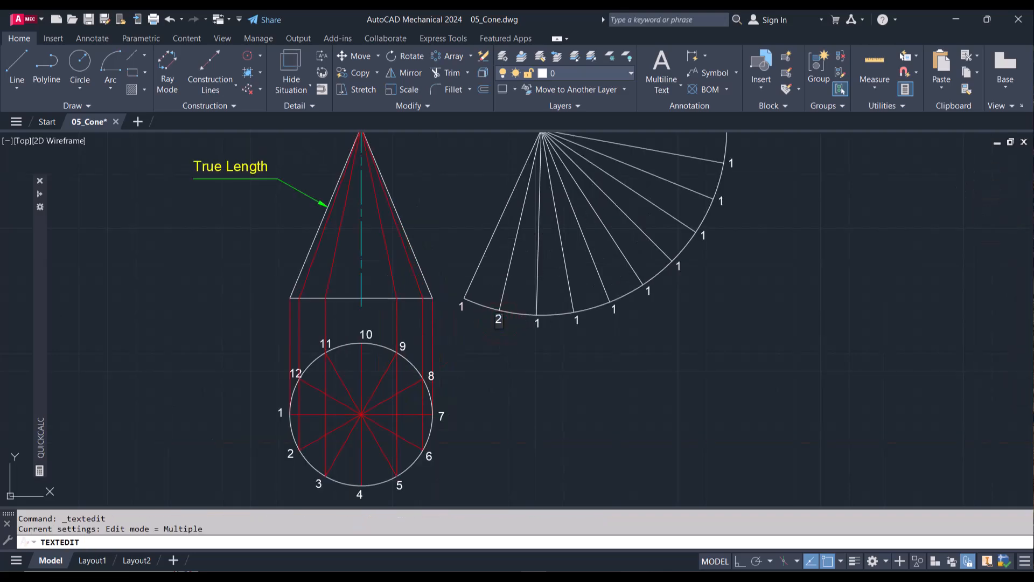
left_click(538, 324)
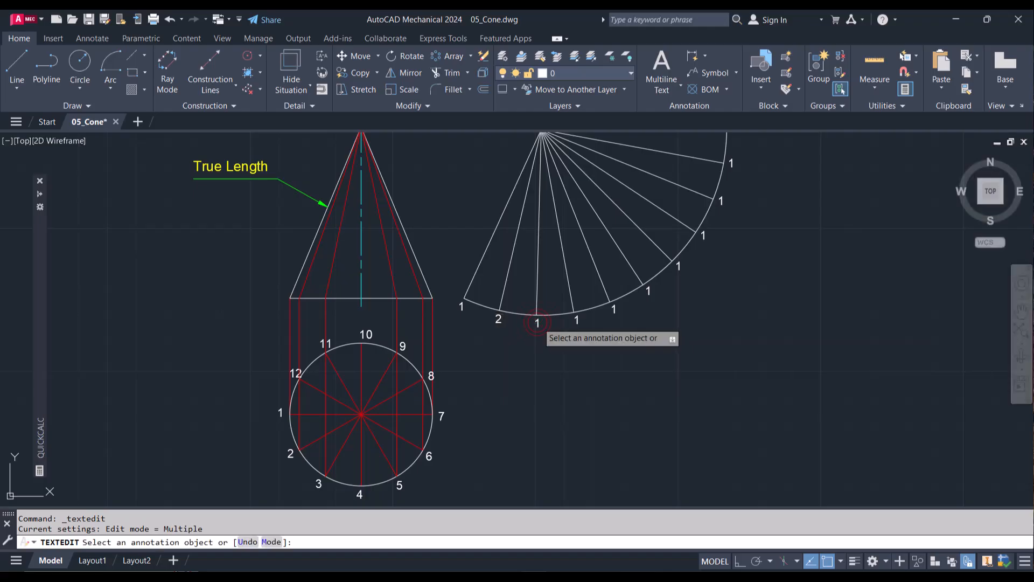
left_click(538, 322)
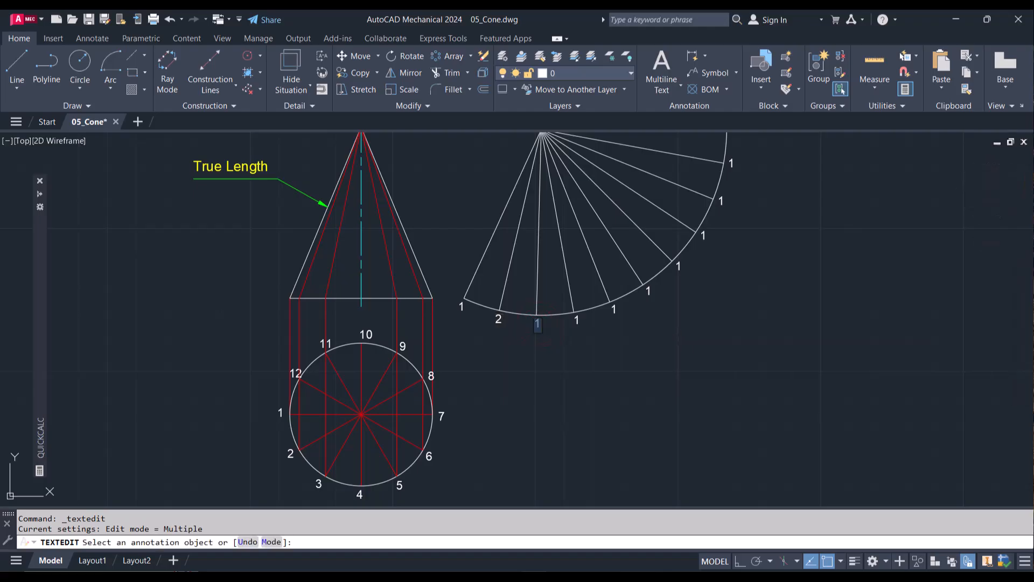
type("3")
left_click(576, 328)
left_click(577, 321)
type("4")
left_click(614, 309)
left_click(614, 308)
type("5")
Step: Renumber the sixth to ninth labels along the development's arc as 6, 7, 8 and 9
left_click(652, 301)
left_click(649, 291)
type("6")
left_click(671, 278)
left_click(678, 265)
type("7")
left_click(706, 244)
left_click(703, 235)
type("8")
left_click(722, 202)
type("9")
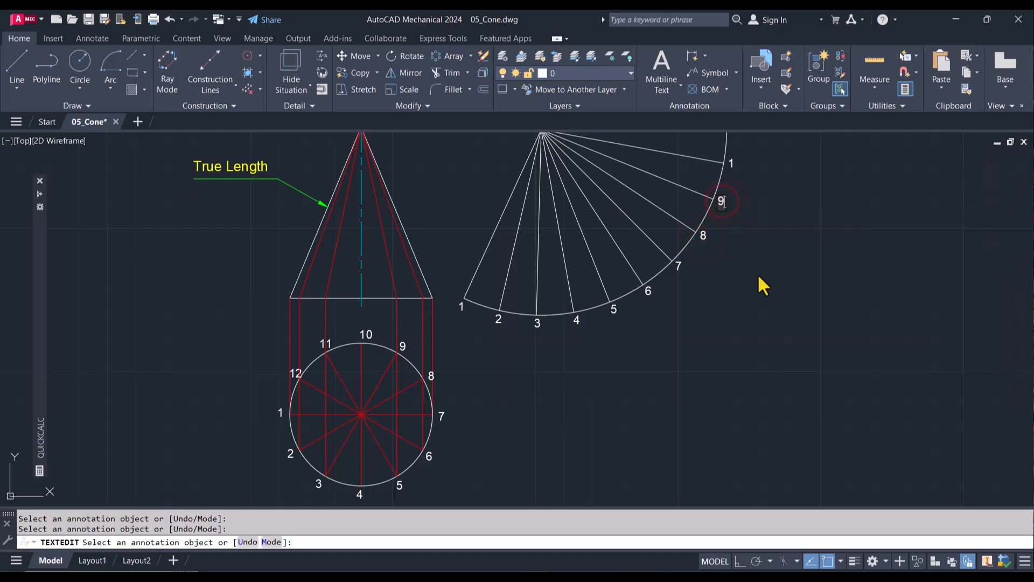
Step: Renumber the next three labels on the arc as 10, 11 and 12, keep the final label as 1, and end text editing
scroll(758, 273, "down", 5)
scroll(762, 215, "up", 2)
left_click(739, 257)
type("10")
left_click(742, 233)
left_click(739, 233)
type("11")
left_click(736, 208)
left_click(736, 208)
type("12")
key("Return")
key("Escape")
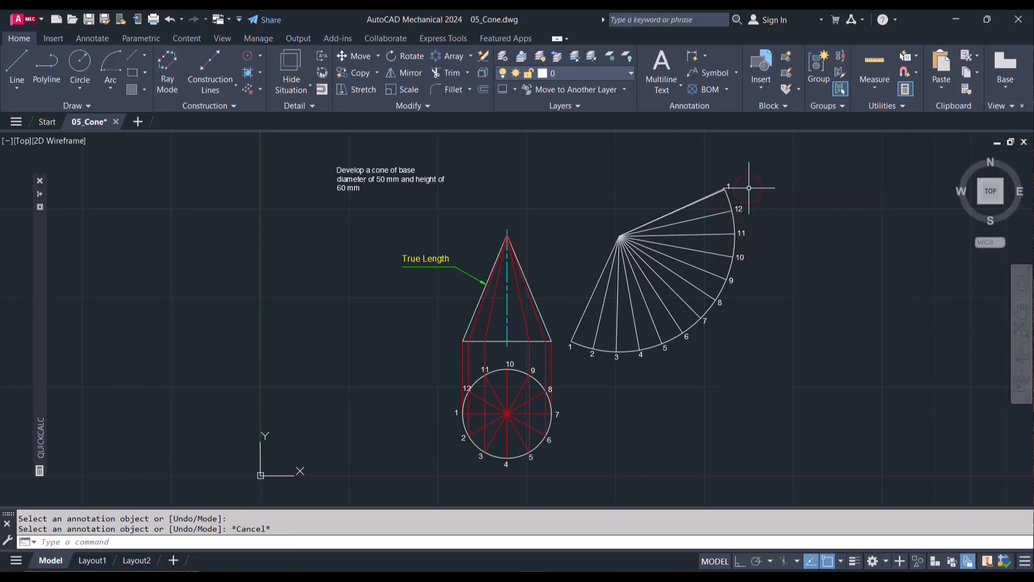
Step: Erase the surplus line lying almost on top of the development's upper edge generator
scroll(725, 194, "up", 1)
scroll(723, 194, "up", 4)
left_click(709, 195)
key("Delete")
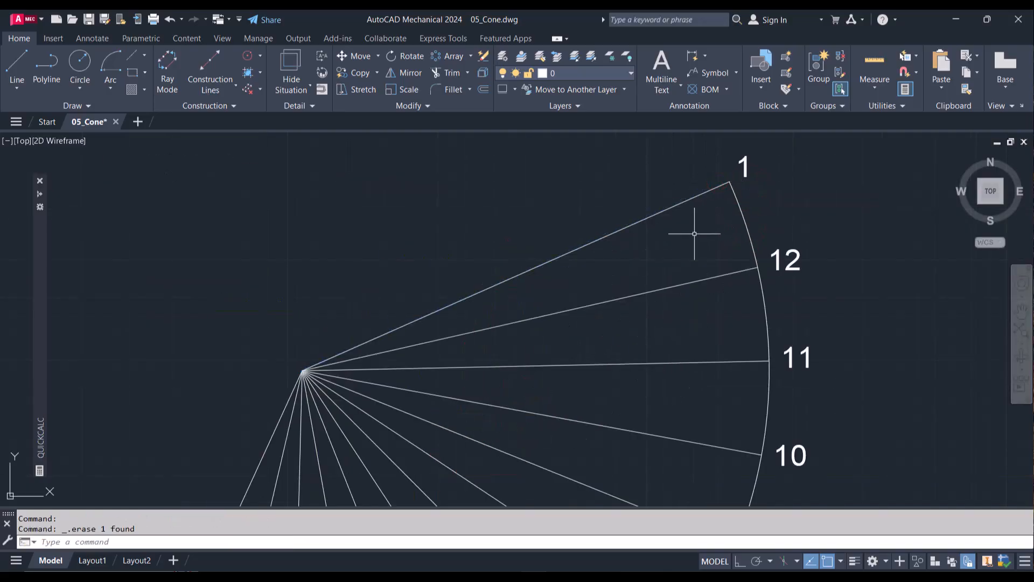
Step: Copy the label "9" in the top view to just beside the circle's centre, with object snap turned off
scroll(694, 233, "down", 4)
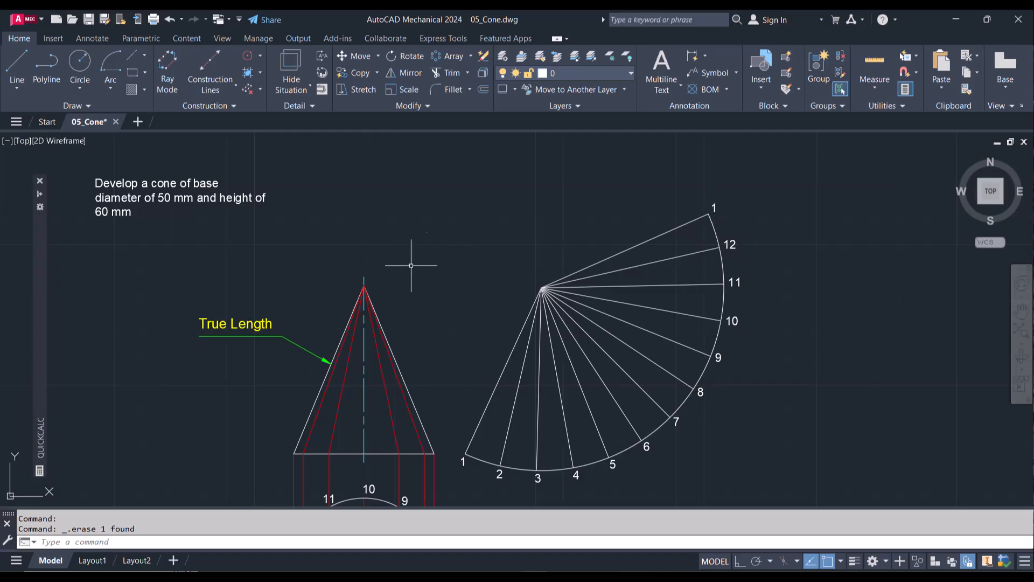
scroll(393, 274, "down", 2)
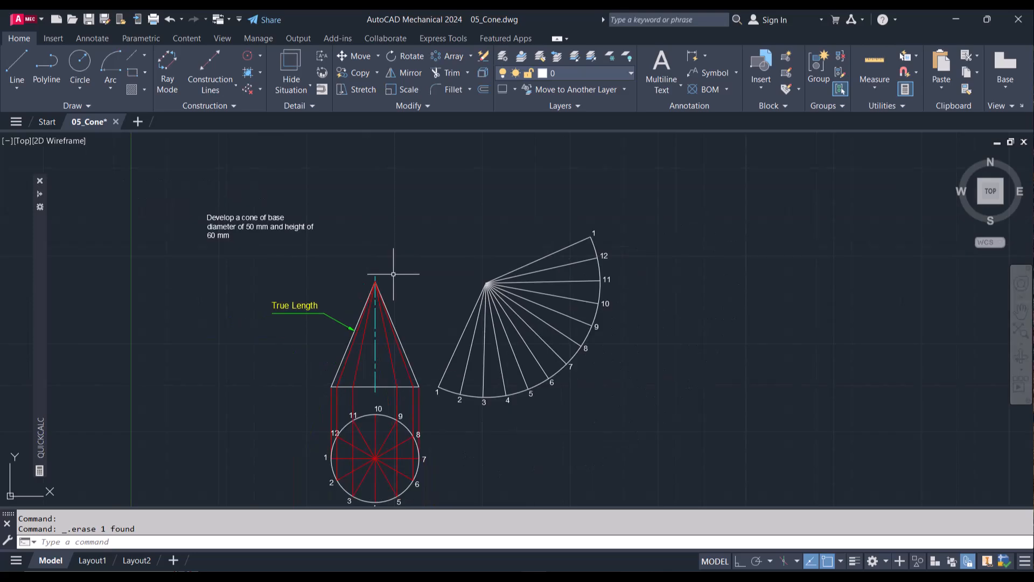
scroll(376, 470, "up", 3)
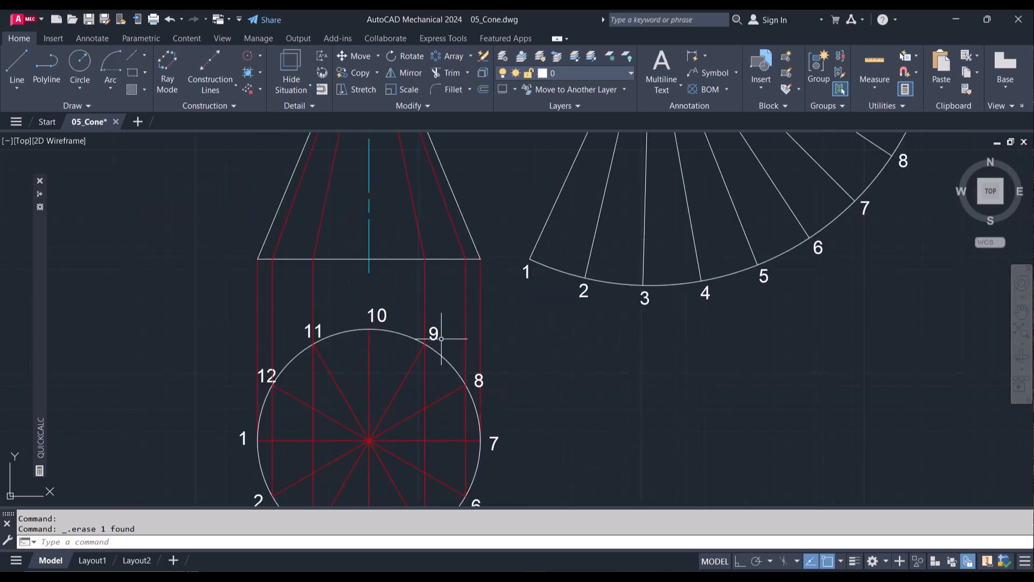
left_click(436, 334)
type("co")
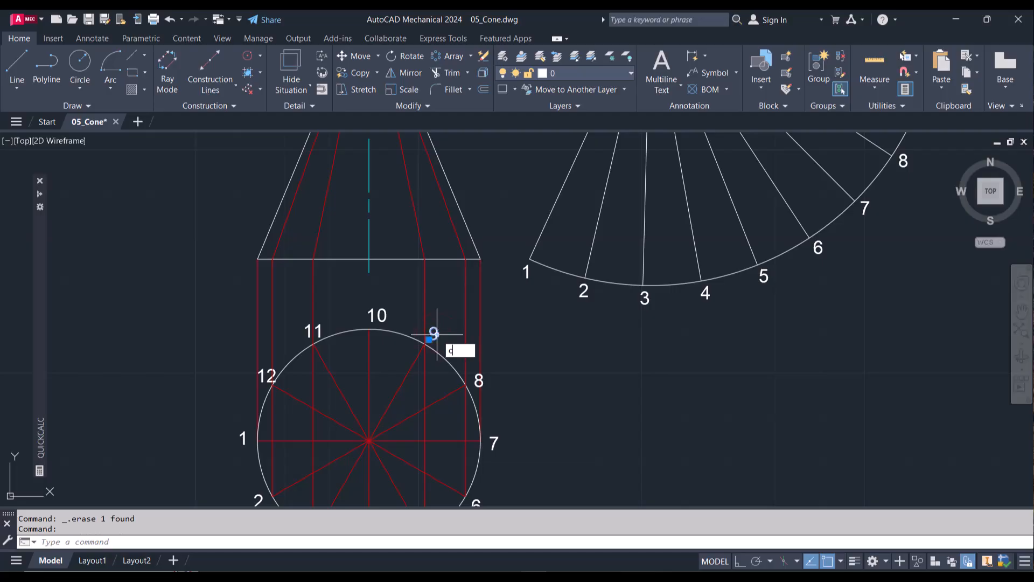
key("Return")
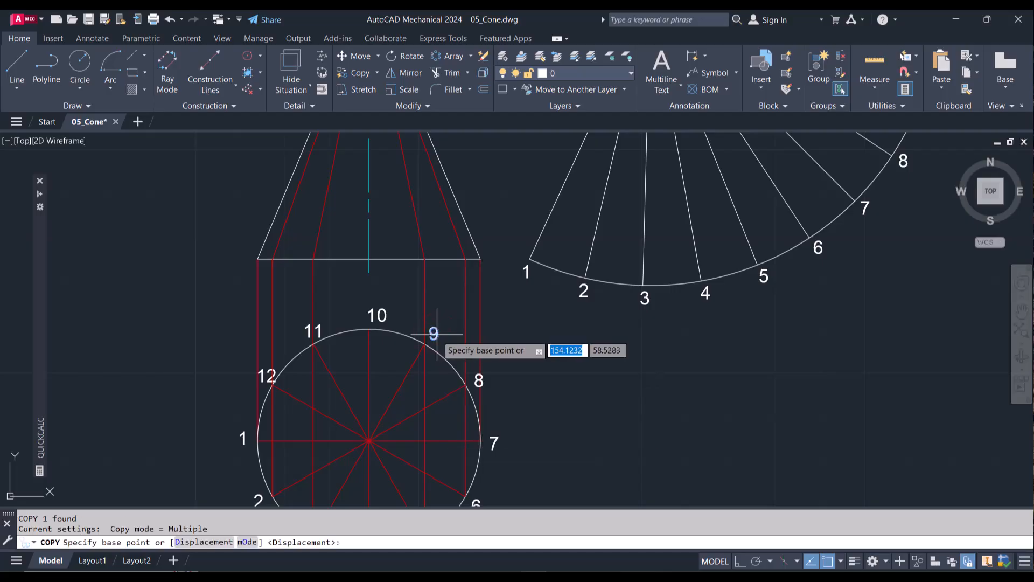
left_click(435, 335)
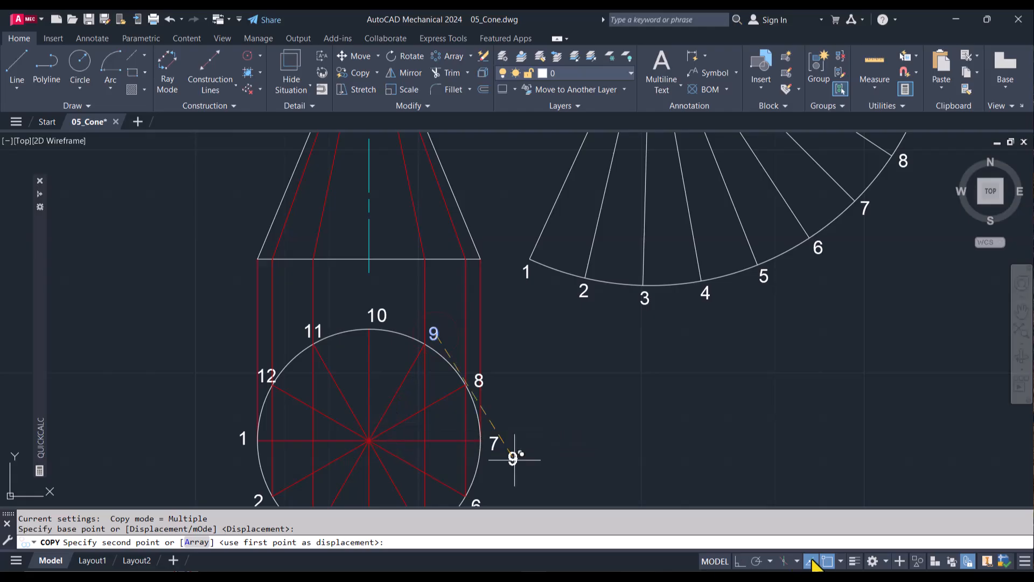
left_click(829, 560)
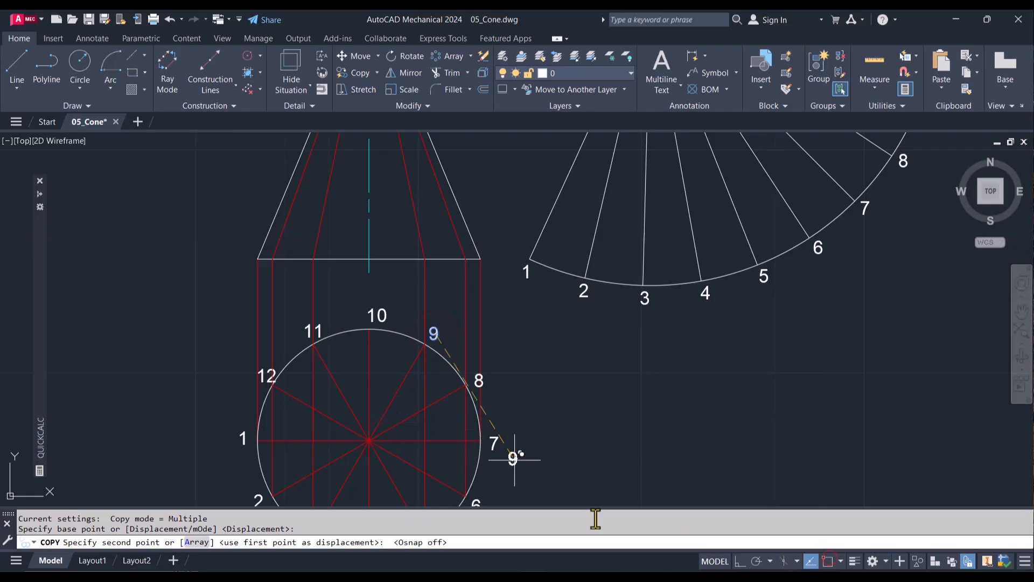
left_click(390, 426)
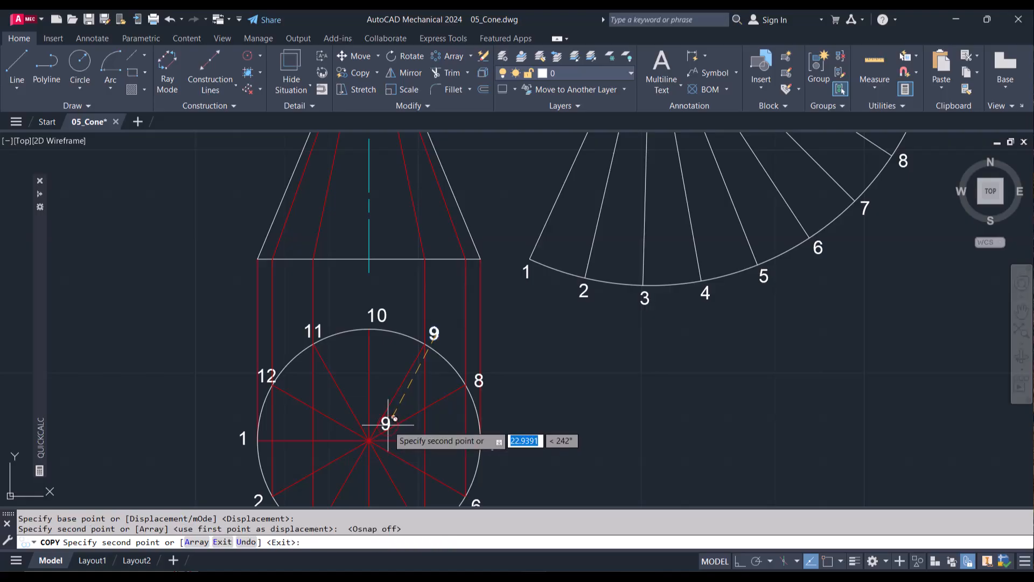
Step: Place another copy of the label "9" just above the development's apex and end the copying
scroll(388, 424, "down", 2)
scroll(388, 425, "down", 2)
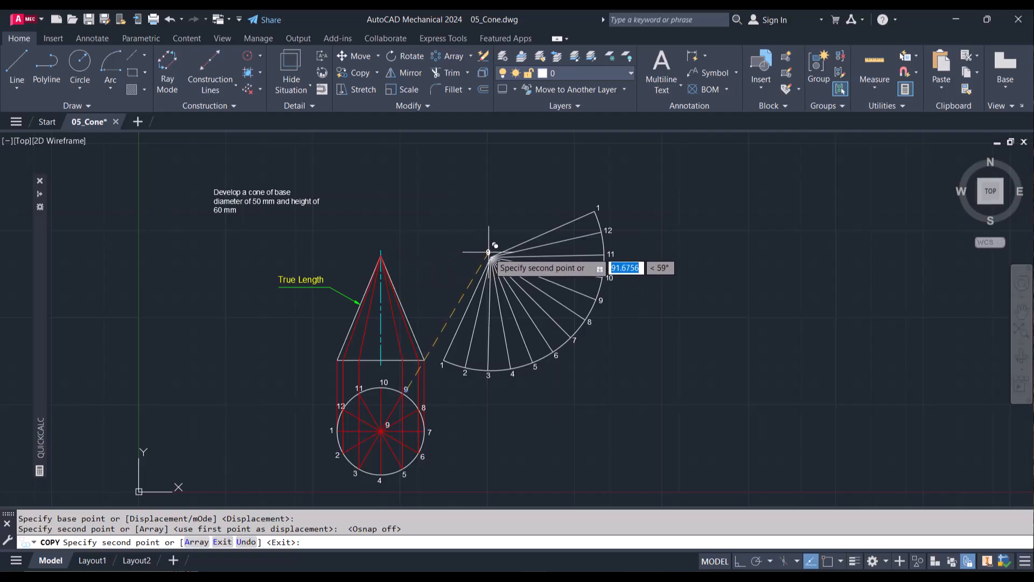
left_click(488, 254)
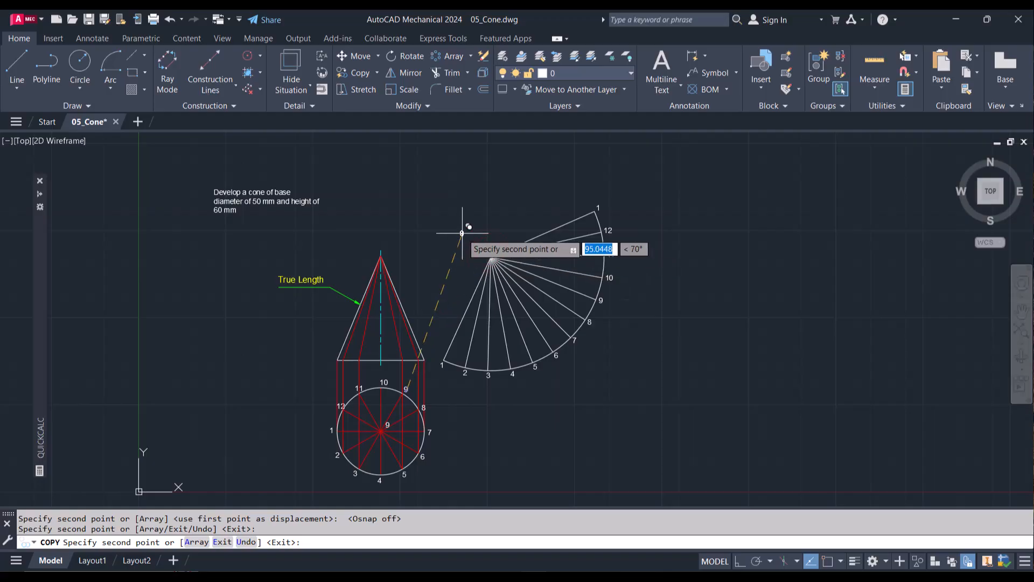
key("Escape")
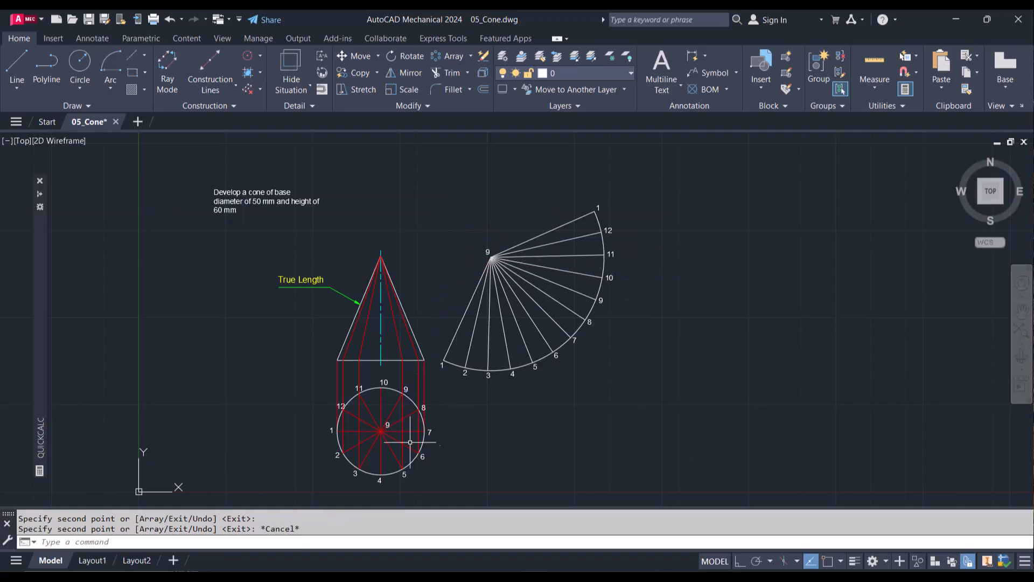
Step: Change the copied label at the top view's centre to "o"
scroll(392, 425, "up", 6)
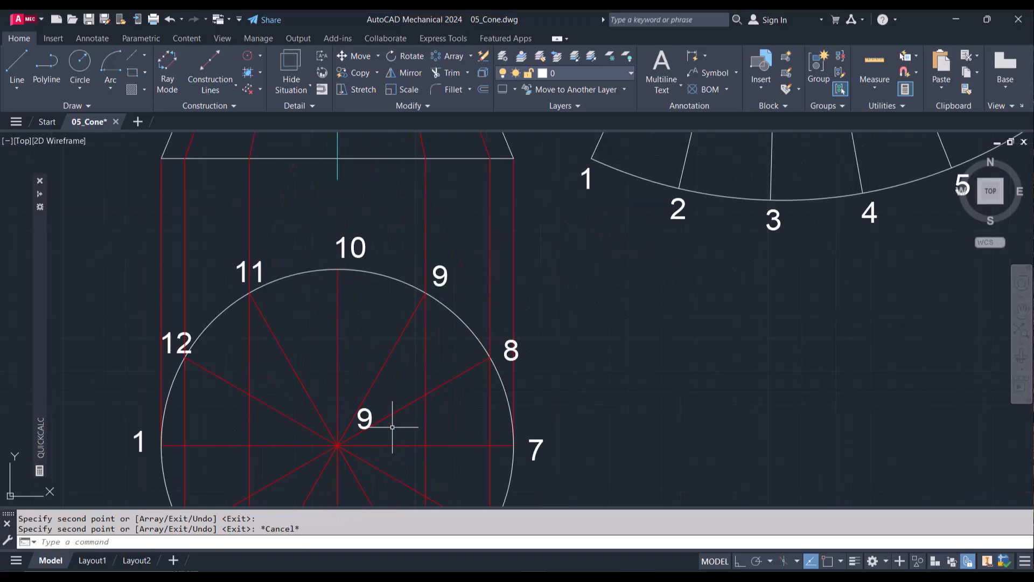
double_click(364, 419)
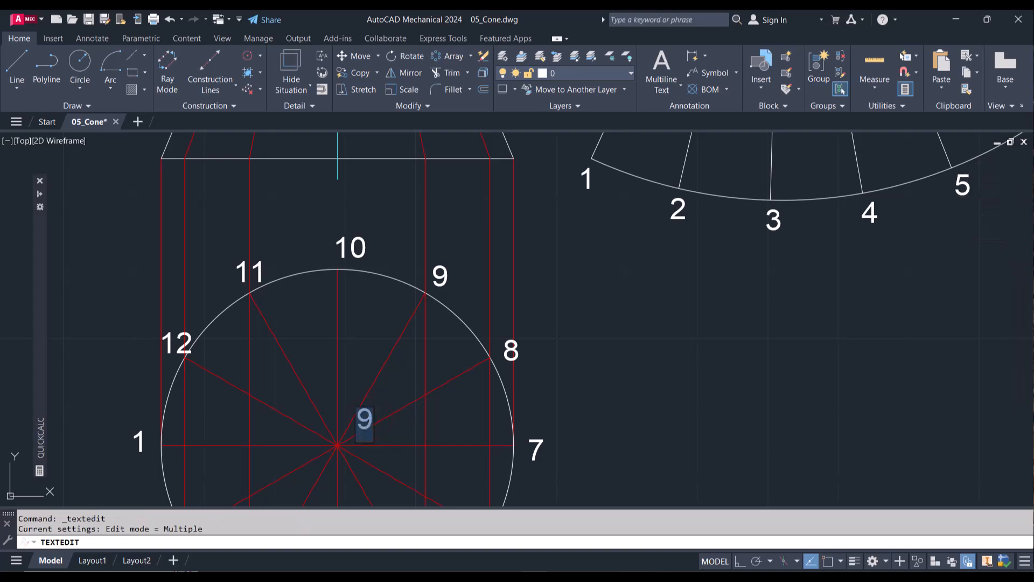
type("o")
key("Return")
Step: Change the copied label at the development's apex to "o" and end text editing
scroll(405, 370, "down", 2)
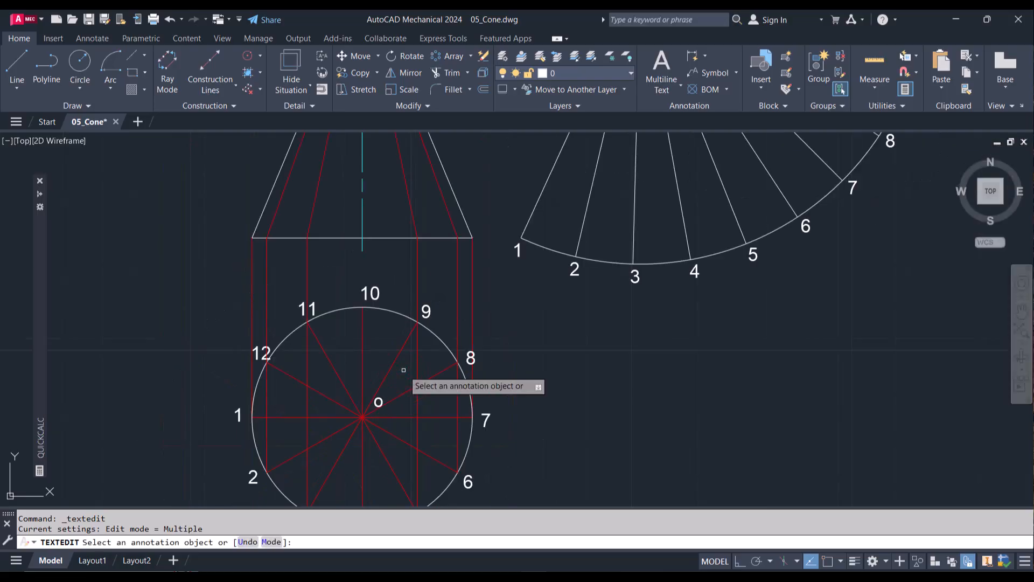
scroll(403, 370, "down", 3)
scroll(499, 186, "down", 2)
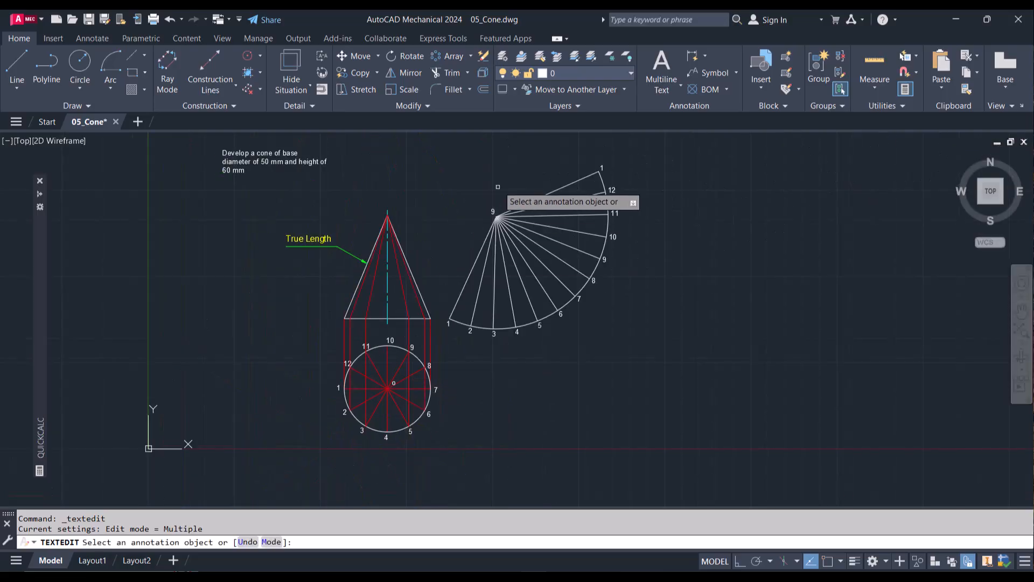
scroll(499, 186, "up", 5)
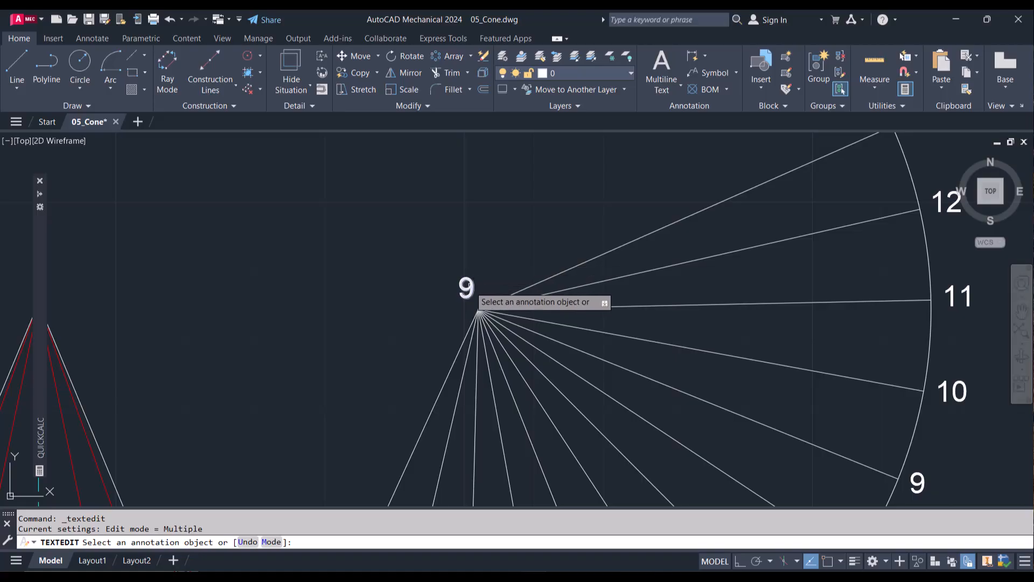
left_click(467, 287)
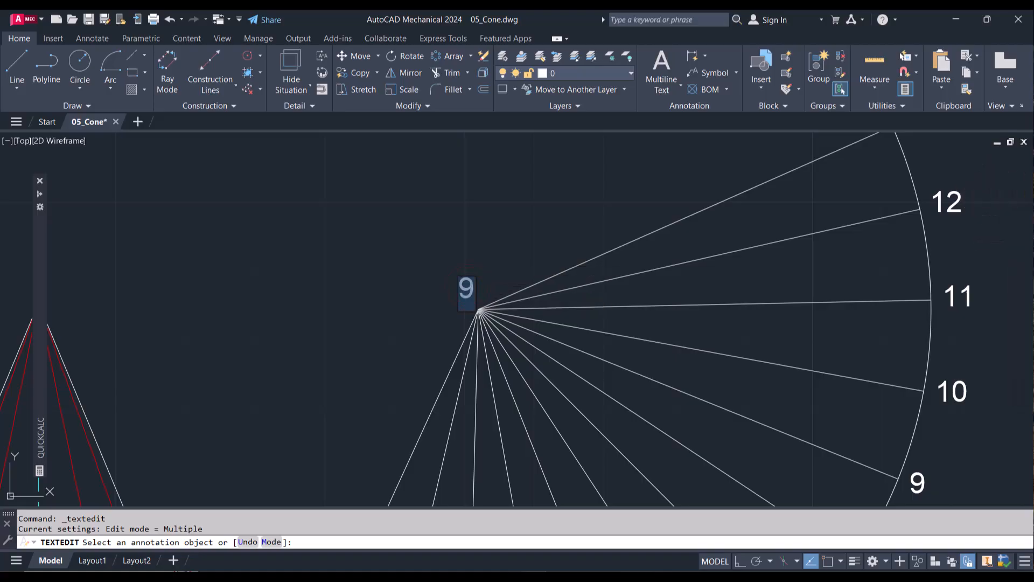
type("0")
left_click(434, 289)
scroll(419, 276, "down", 2)
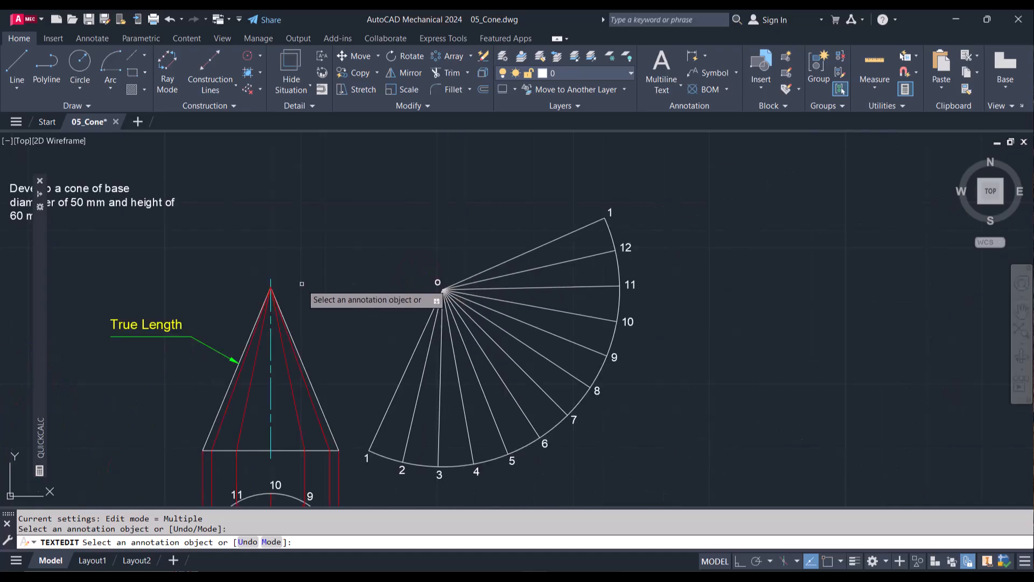
scroll(301, 283, "down", 5)
scroll(285, 291, "up", 6)
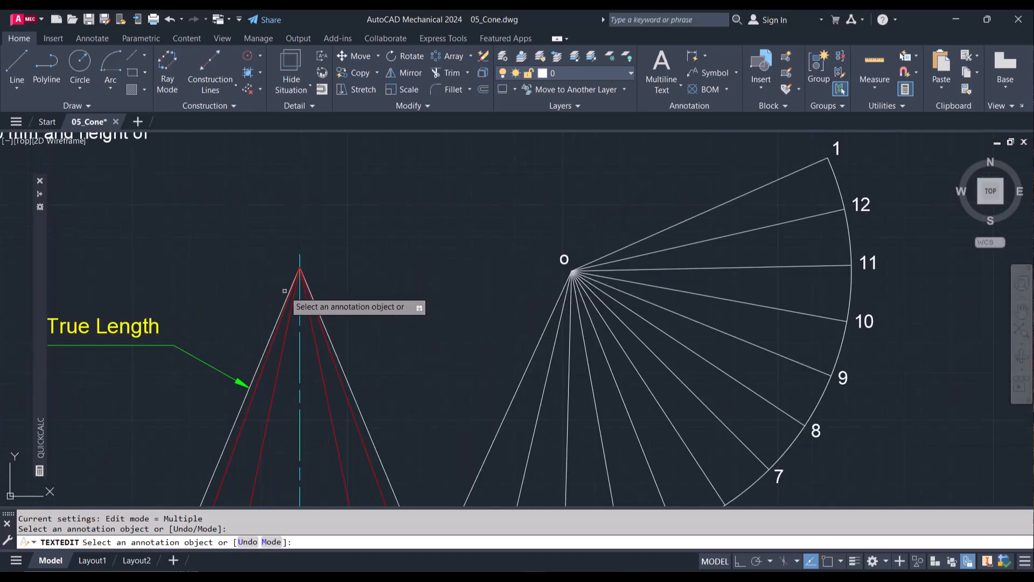
key("Escape")
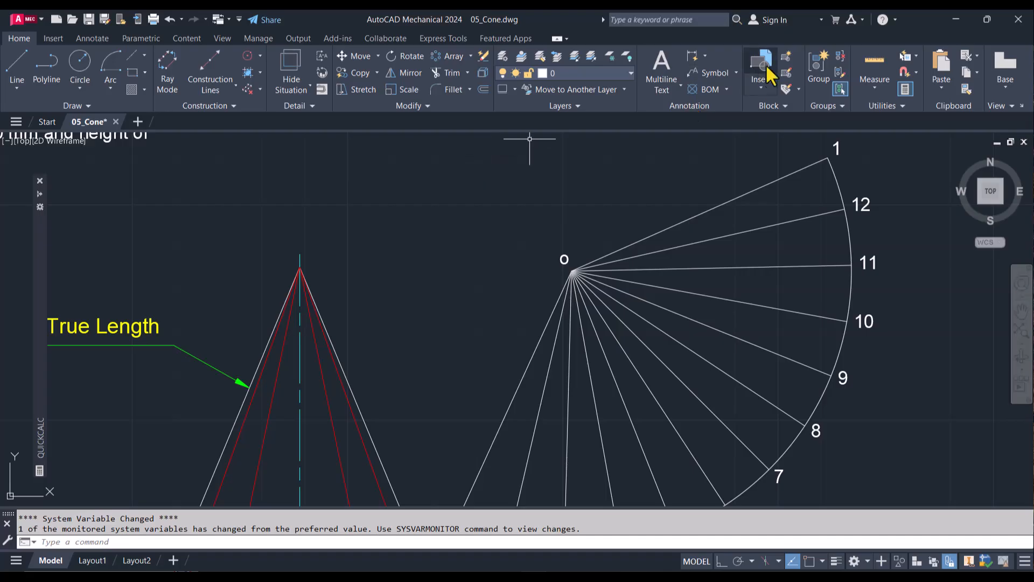
Step: Add a multiline text label "o" with subscript 1 just above the apex of the front view
left_click(668, 85)
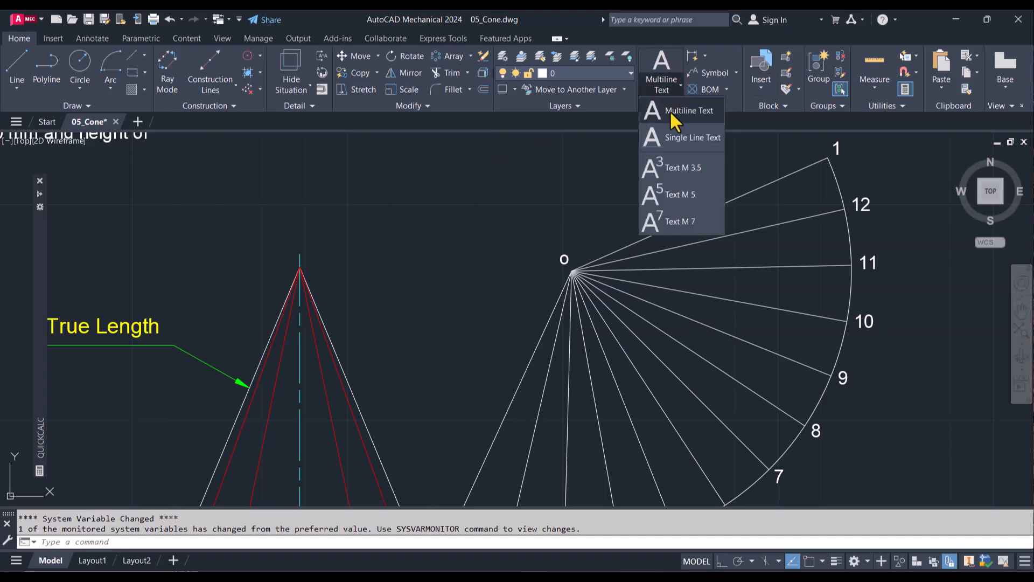
left_click(672, 113)
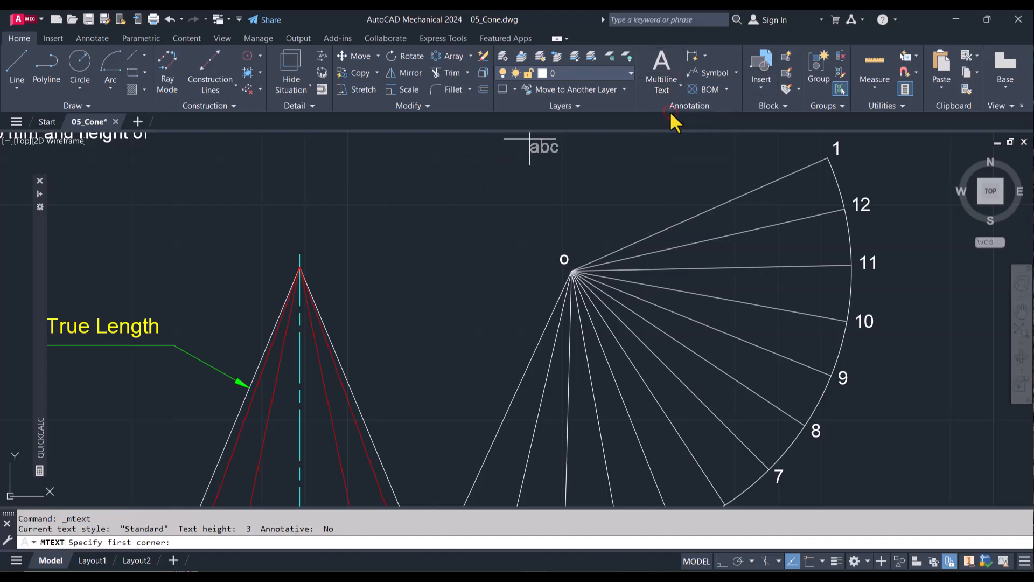
left_click(307, 235)
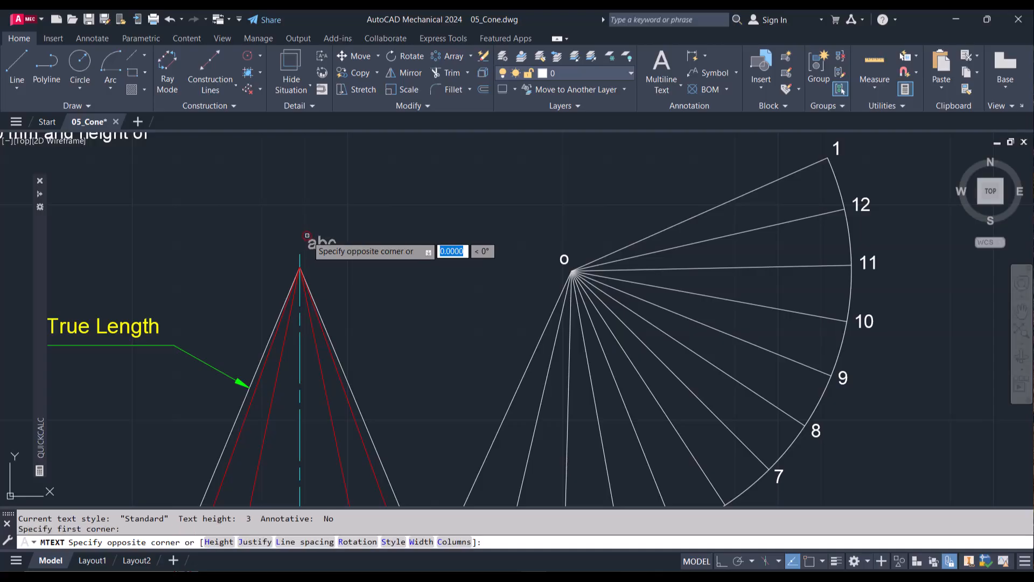
left_click(327, 258)
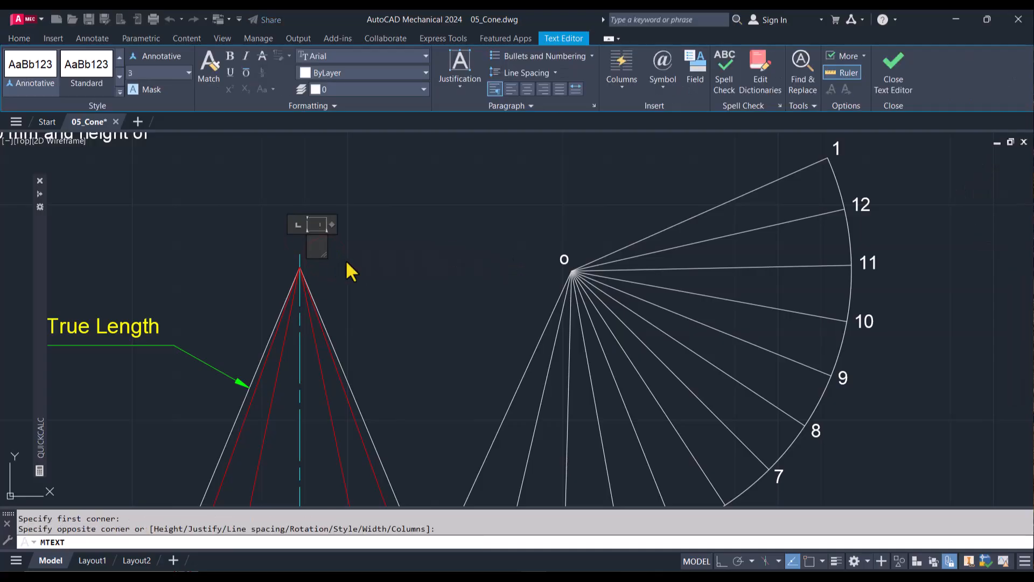
type("o")
left_click_drag(318, 244, 328, 242)
key("Escape")
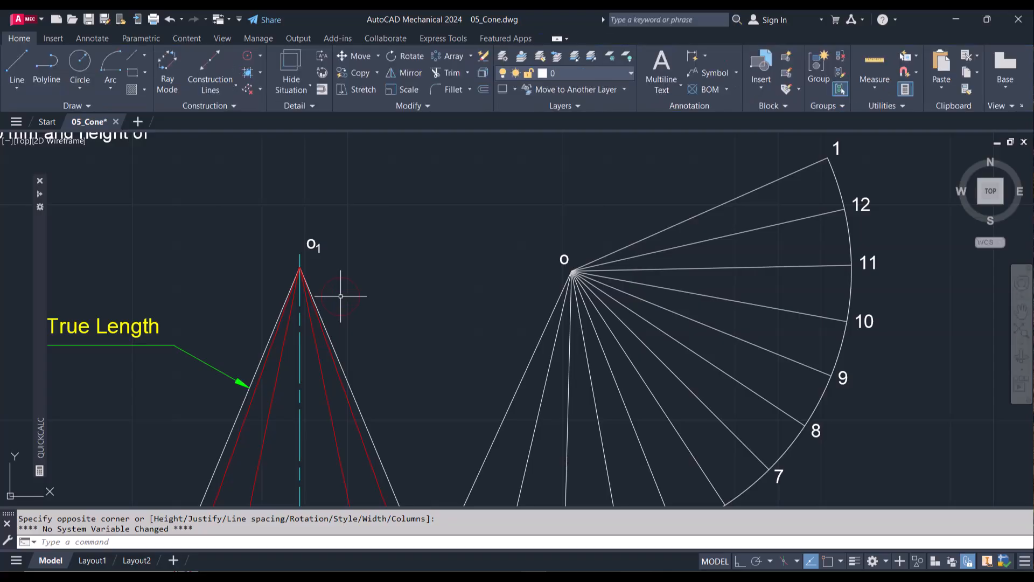
Step: Draw a two-point base circle, 50 mm in diameter, outward from arc point 8 along the extension of generator o-8, with object snap on
scroll(341, 296, "down", 5)
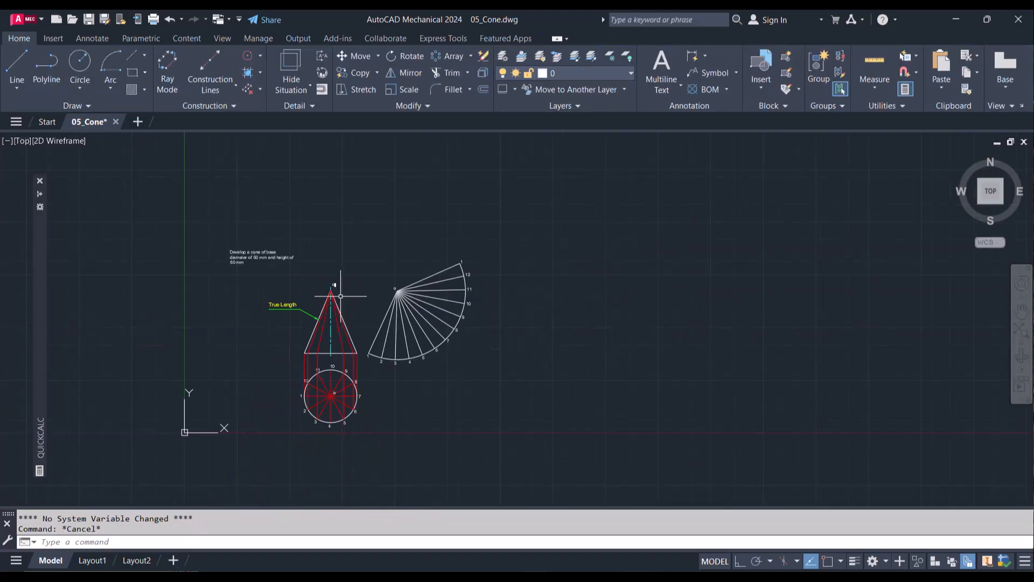
scroll(463, 361, "up", 4)
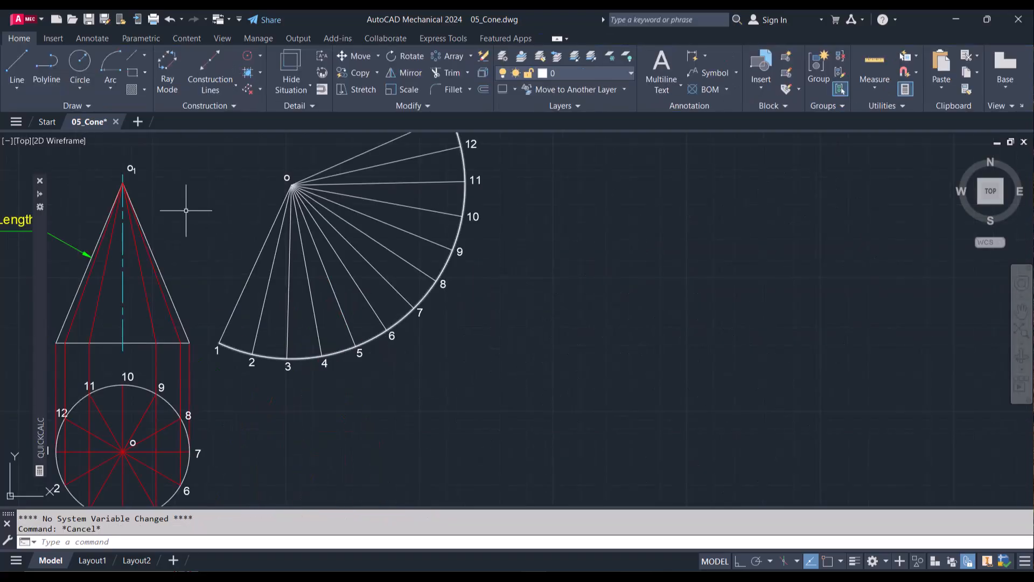
left_click(80, 89)
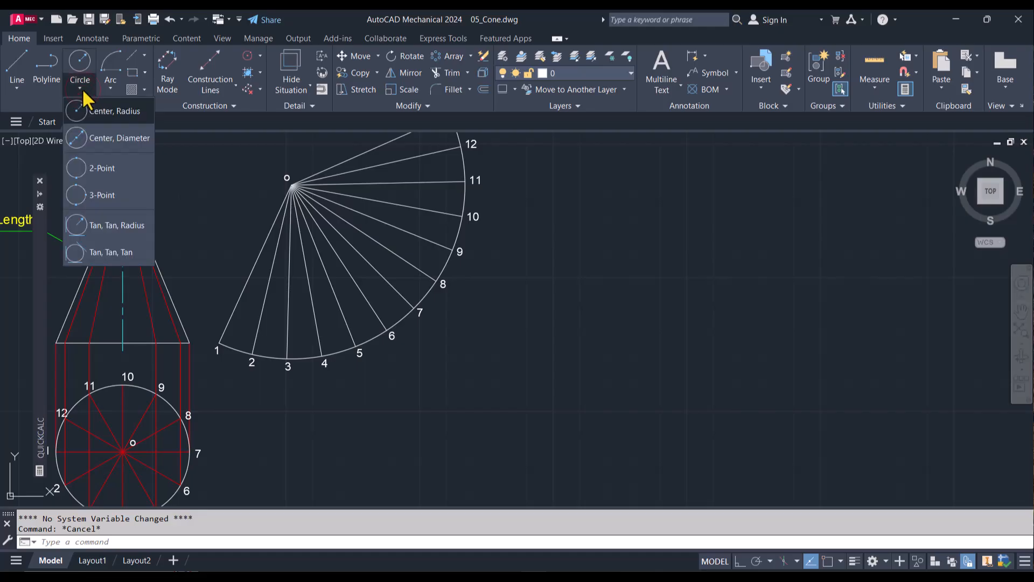
left_click(110, 171)
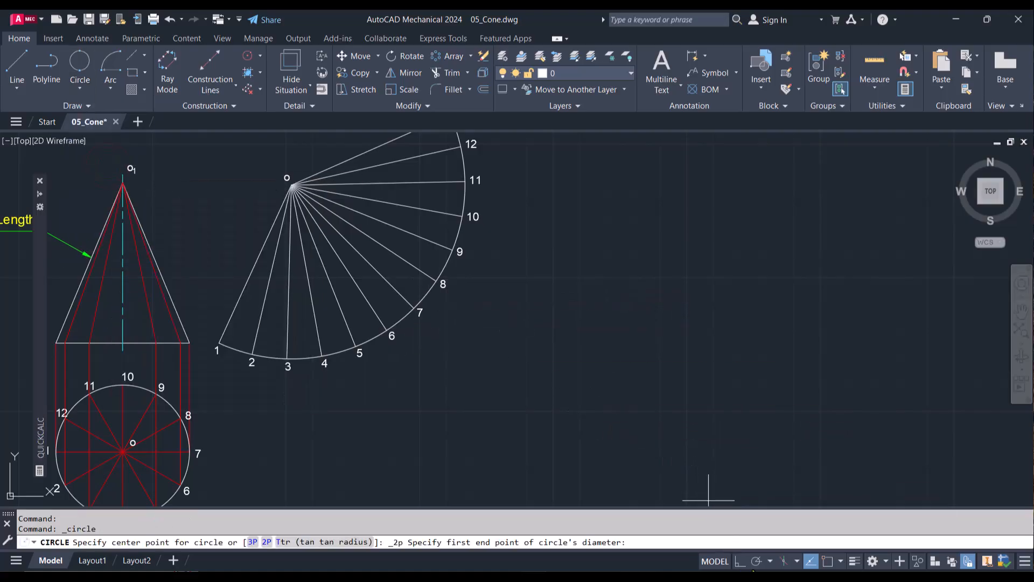
left_click(828, 561)
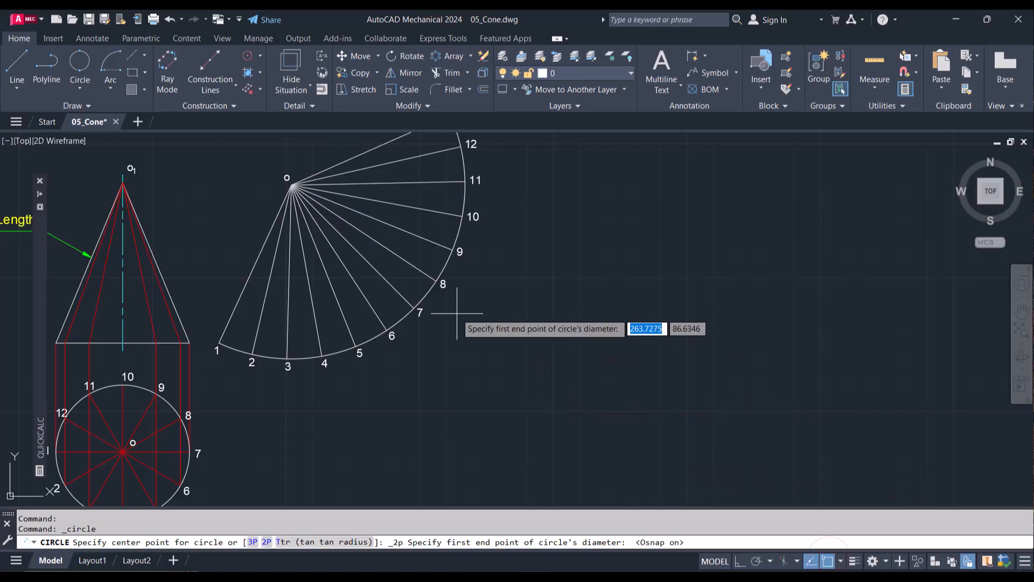
left_click(436, 280)
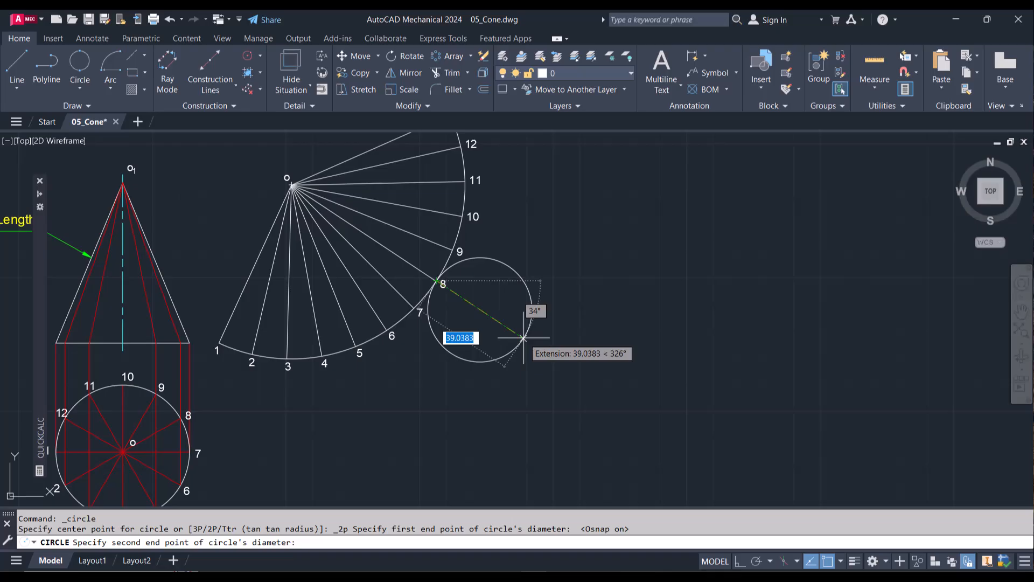
type("50")
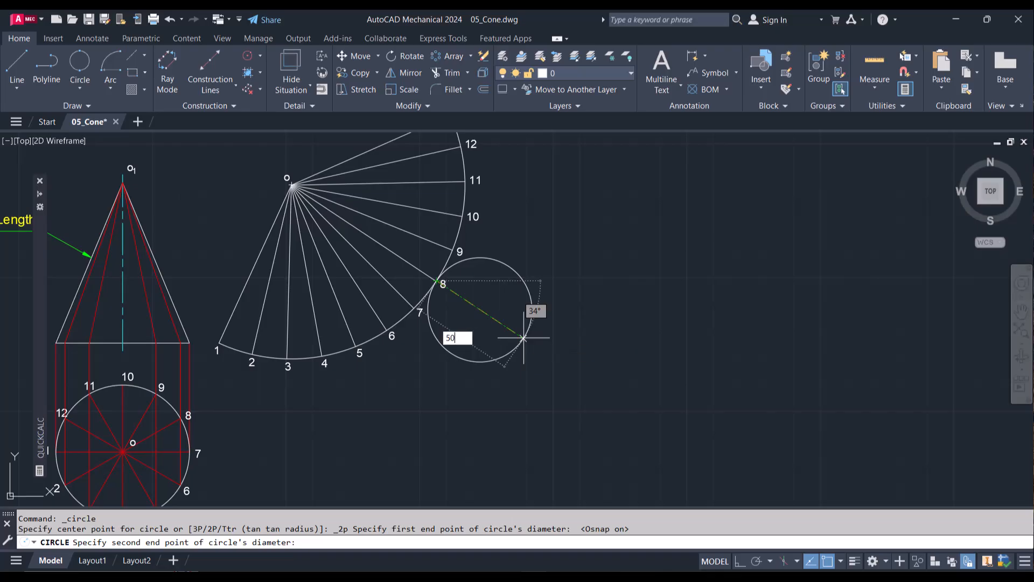
key("Return")
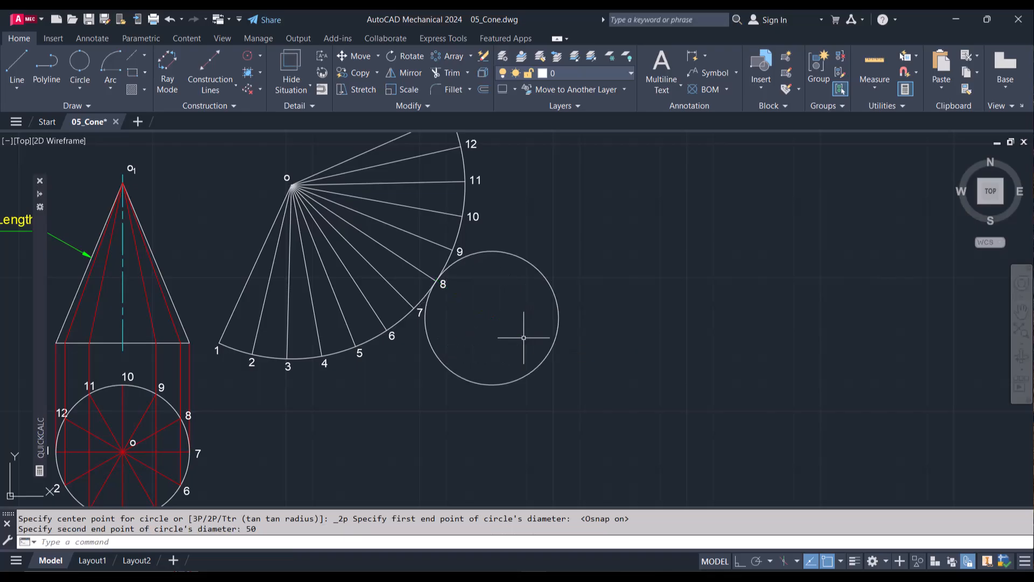
Step: Add a vertical Power Dimension across the top view circle from point 10 to point 4, placed to the circle's right
scroll(524, 337, "down", 2)
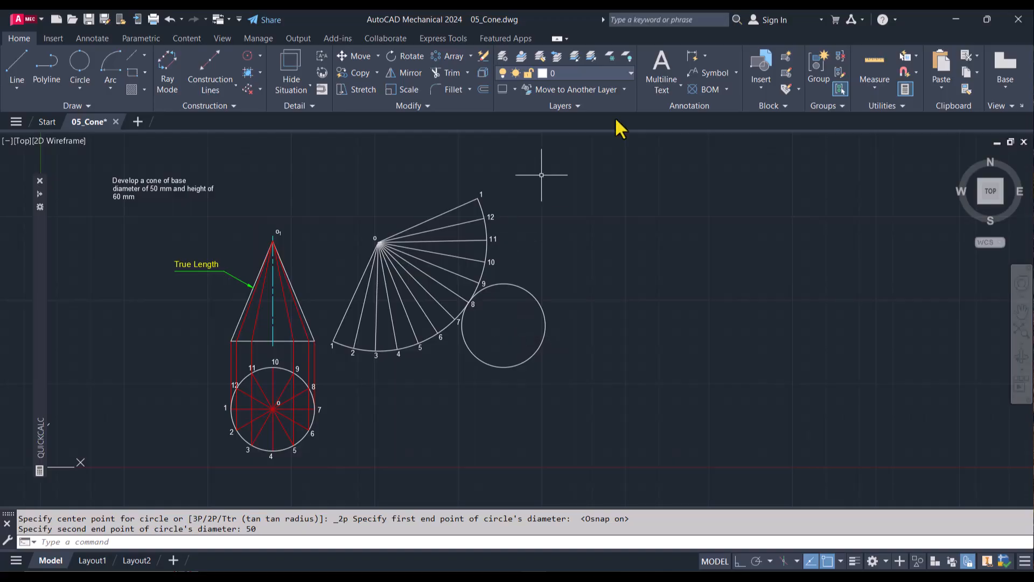
left_click(693, 55)
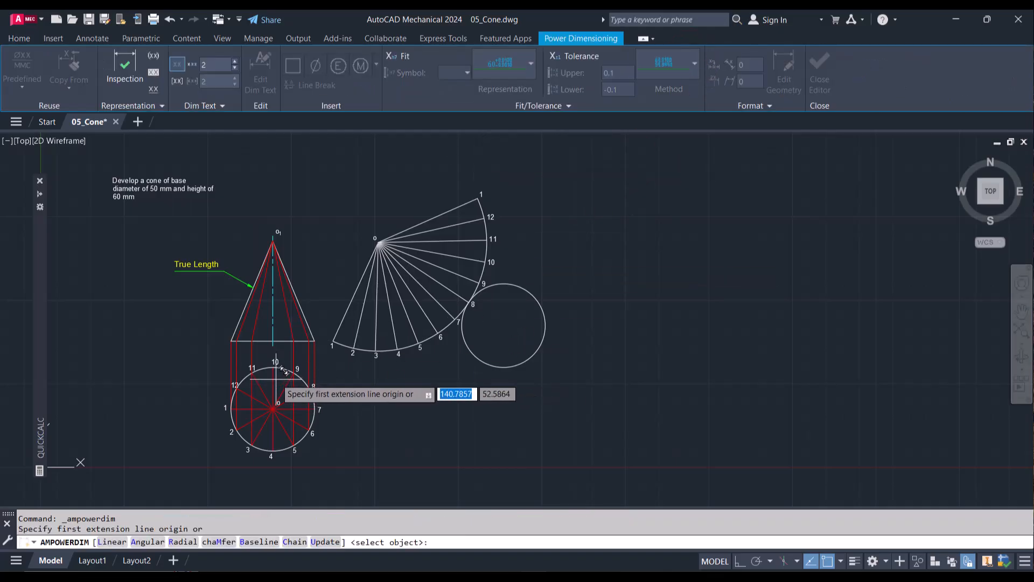
left_click(273, 367)
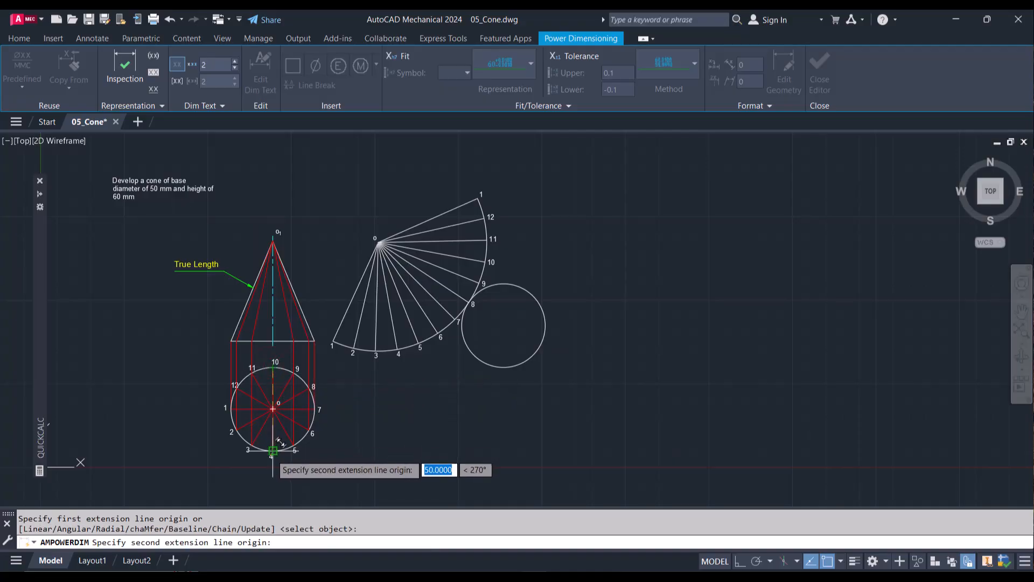
left_click(273, 451)
left_click(337, 437)
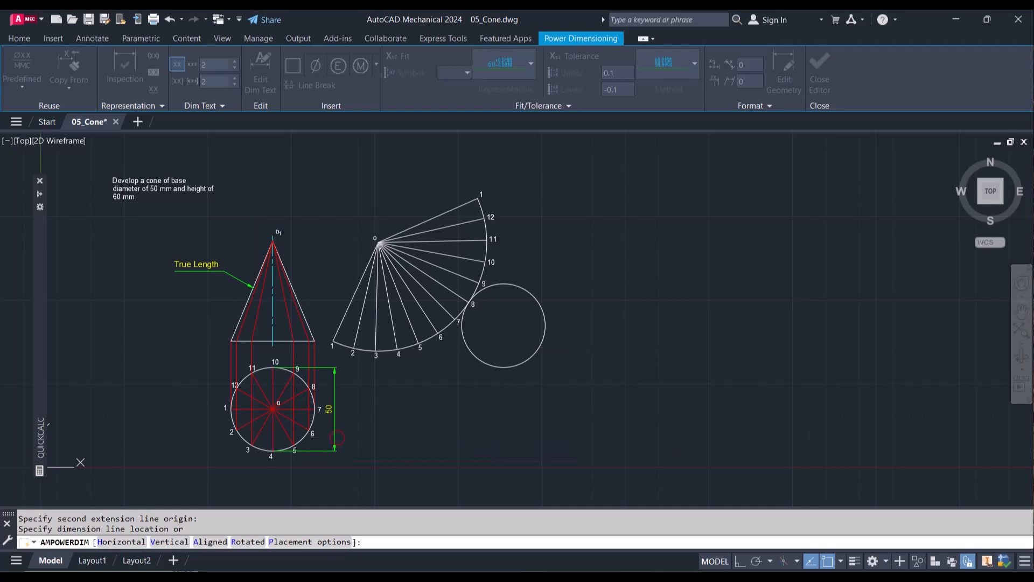
left_click(392, 420)
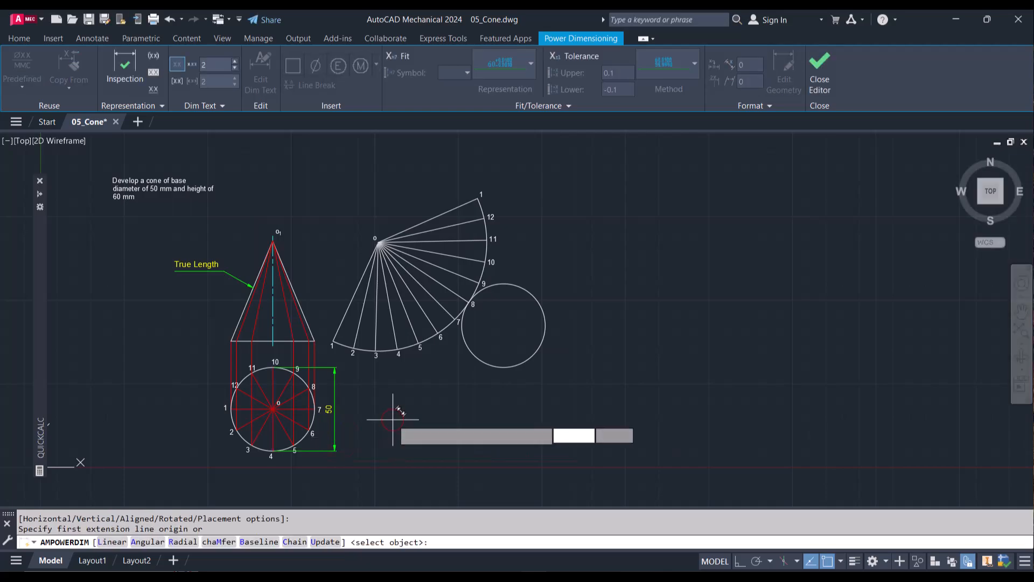
Step: Dimension the front view's height from the base midpoint to the apex, placed right of the cone, and end dimensioning
left_click(273, 341)
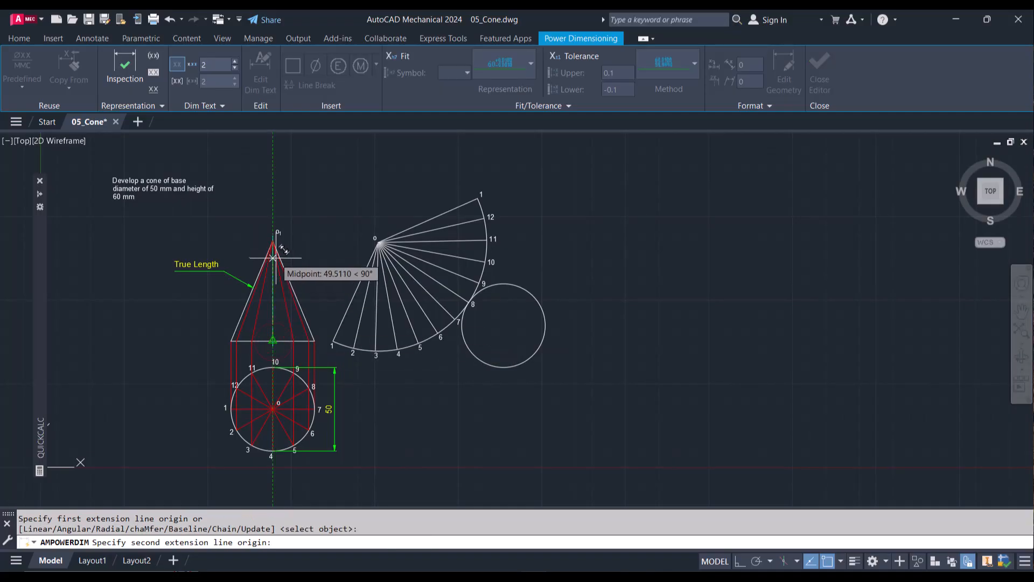
scroll(273, 234, "up", 5)
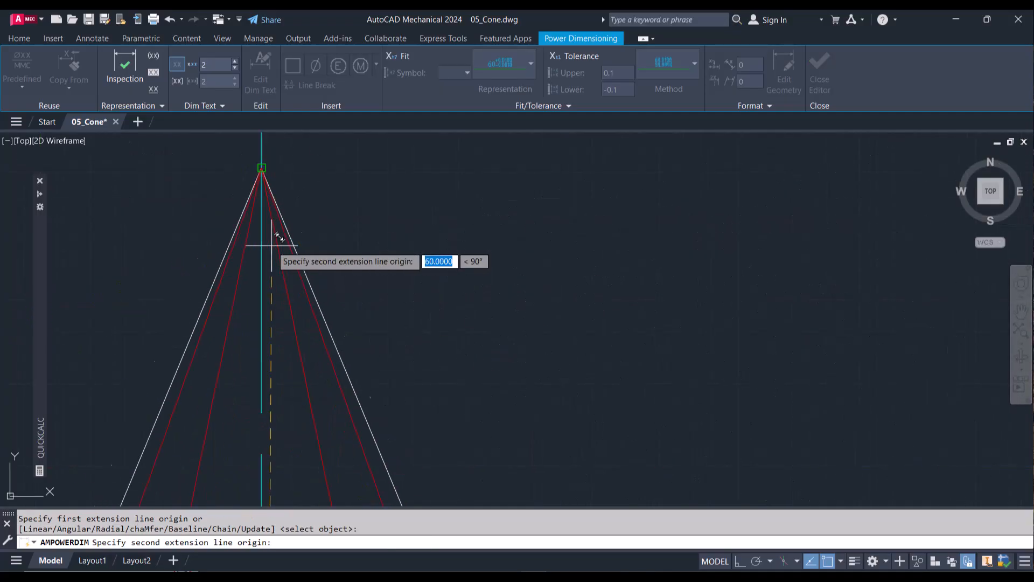
scroll(271, 246, "down", 6)
scroll(264, 207, "up", 3)
scroll(264, 206, "up", 4)
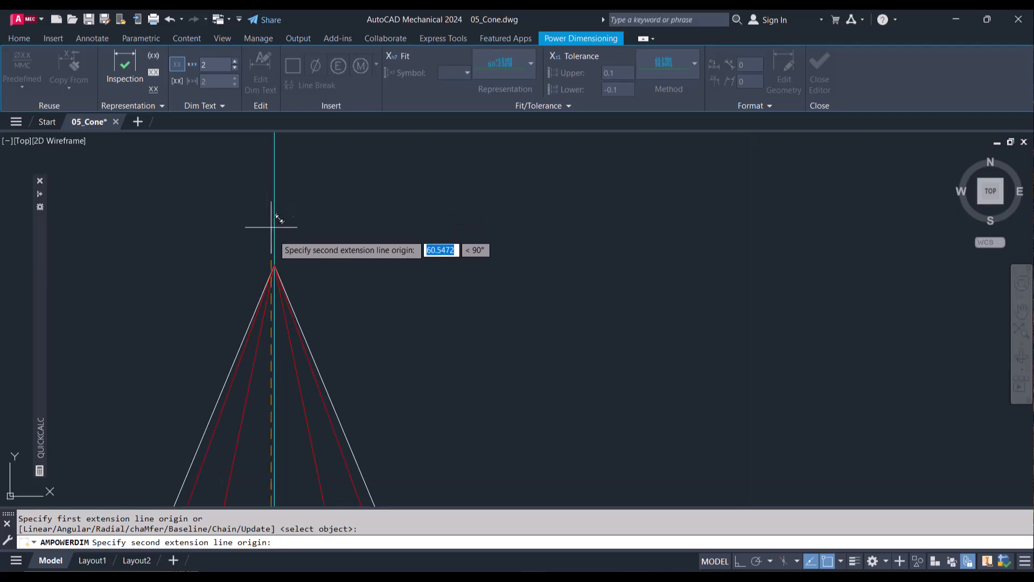
left_click(274, 264)
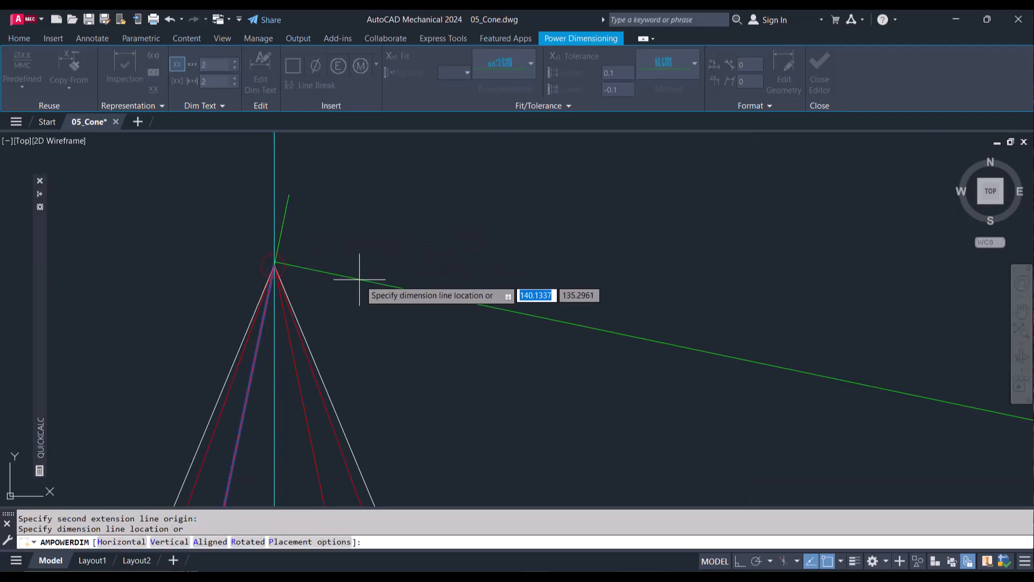
scroll(302, 270, "down", 4)
scroll(354, 262, "down", 3)
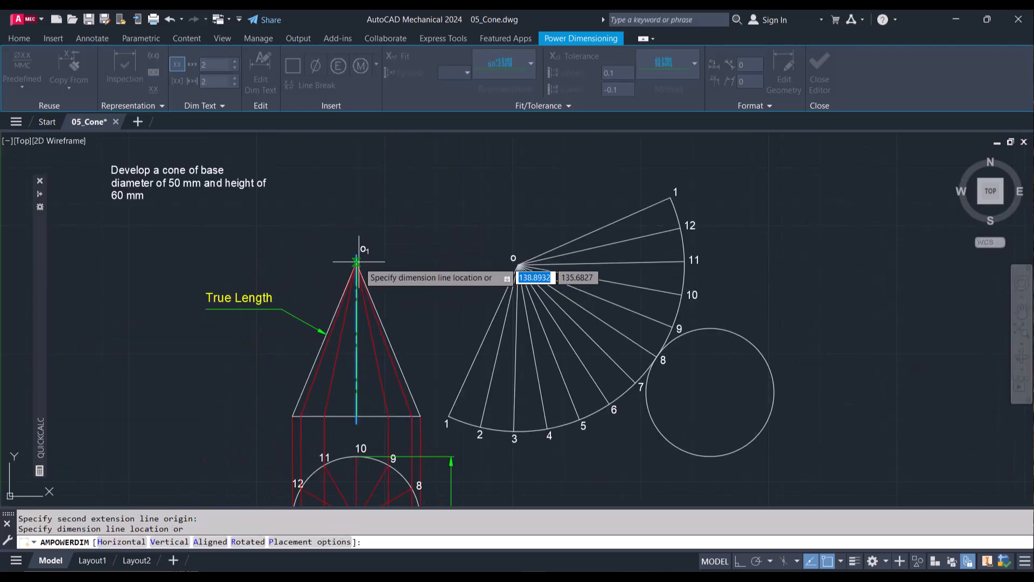
left_click(436, 342)
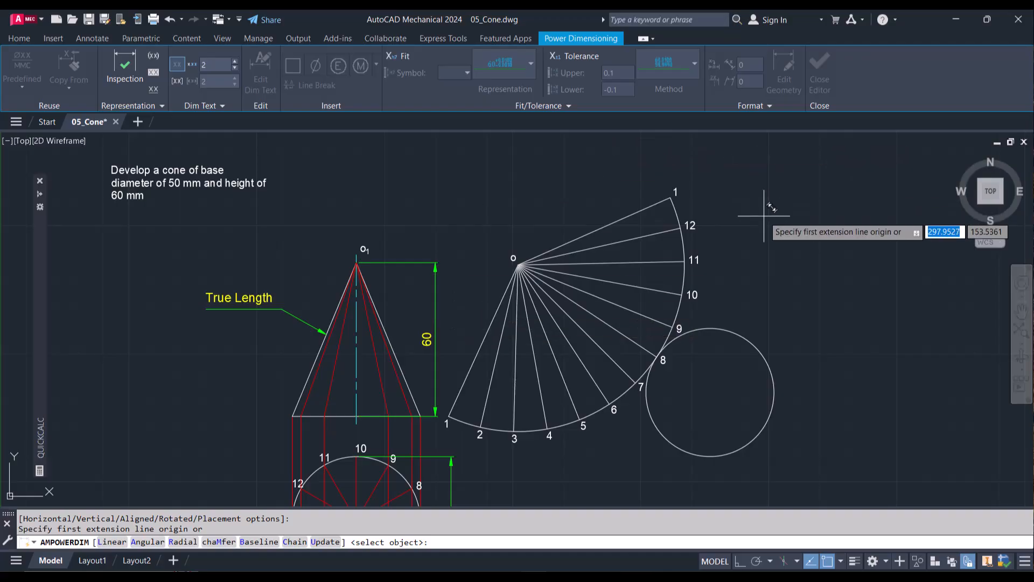
key("Escape")
scroll(764, 215, "down", 2)
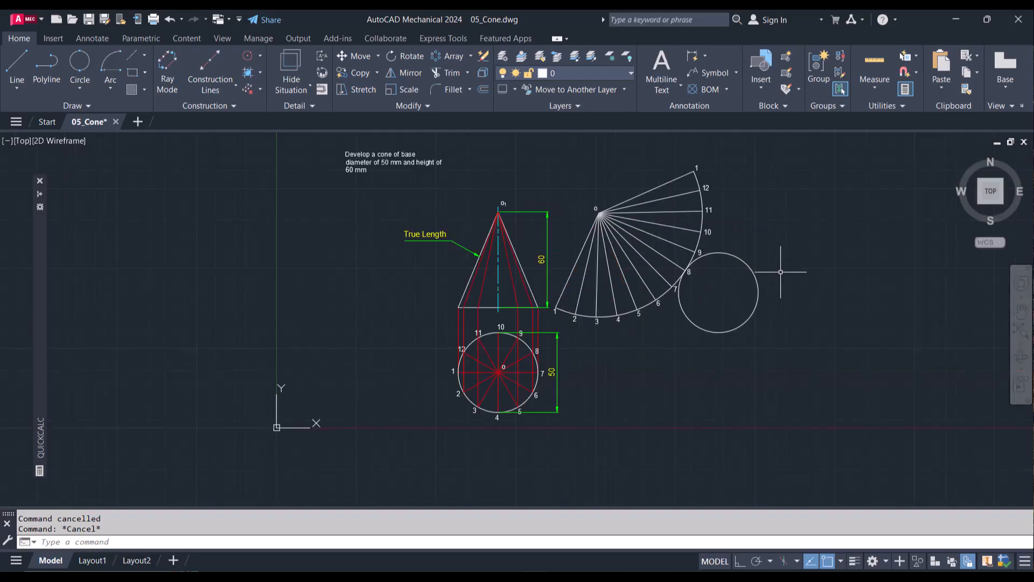
scroll(722, 282, "up", 2)
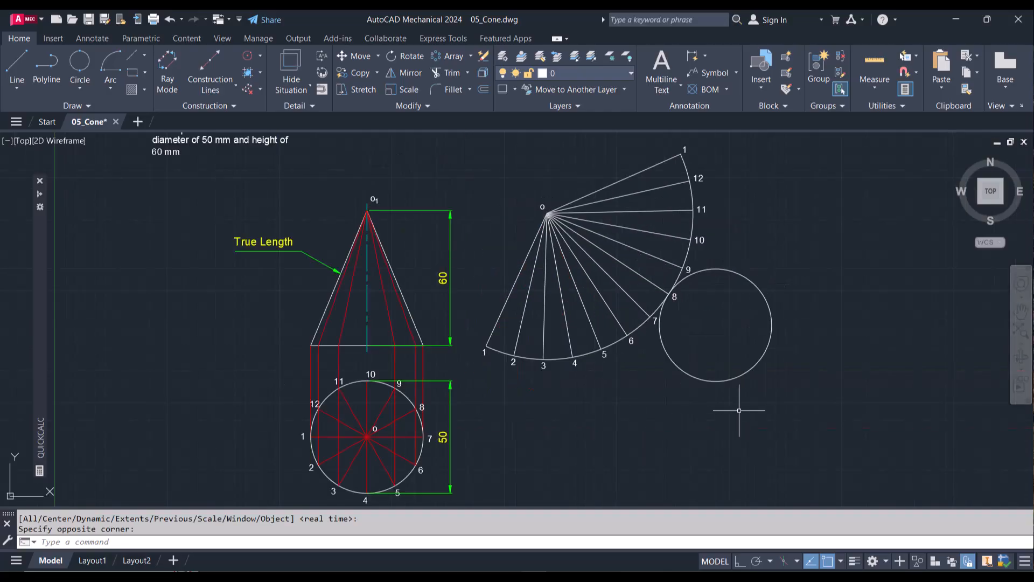